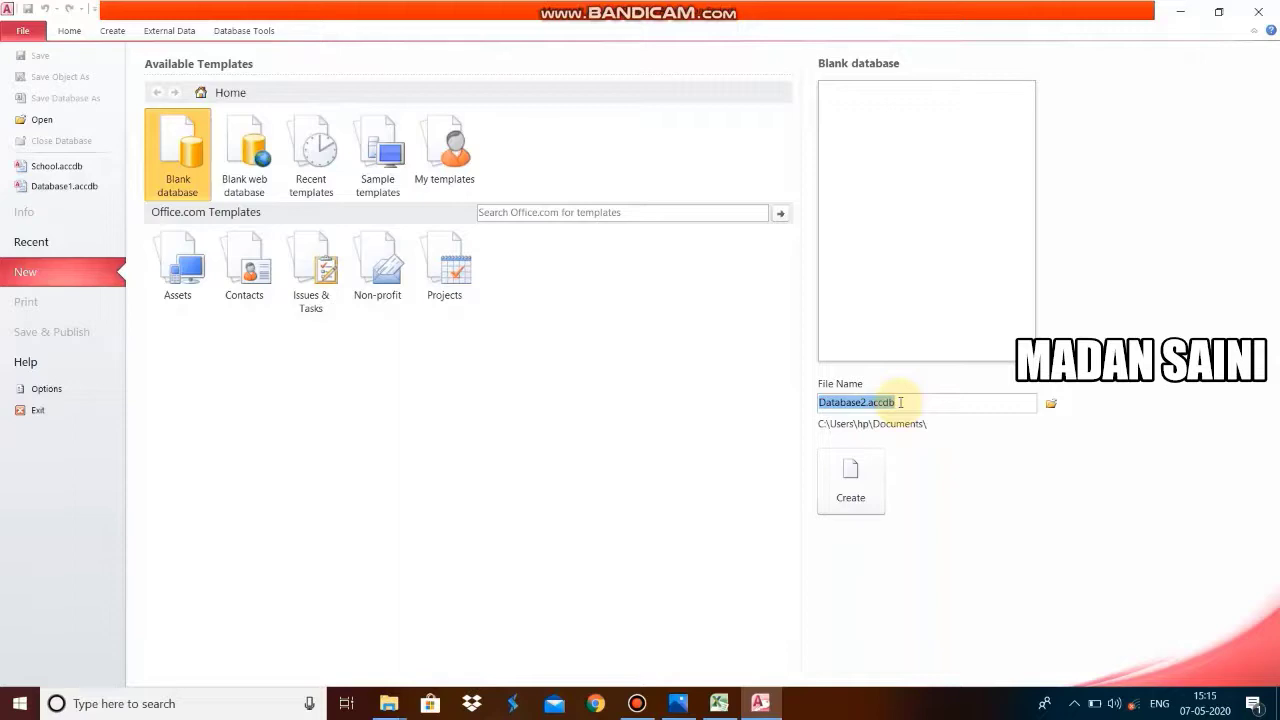
# Create a blank database with the file name test.
pyautogui.moveTo(900, 402); pyautogui.dragTo(868, 402)
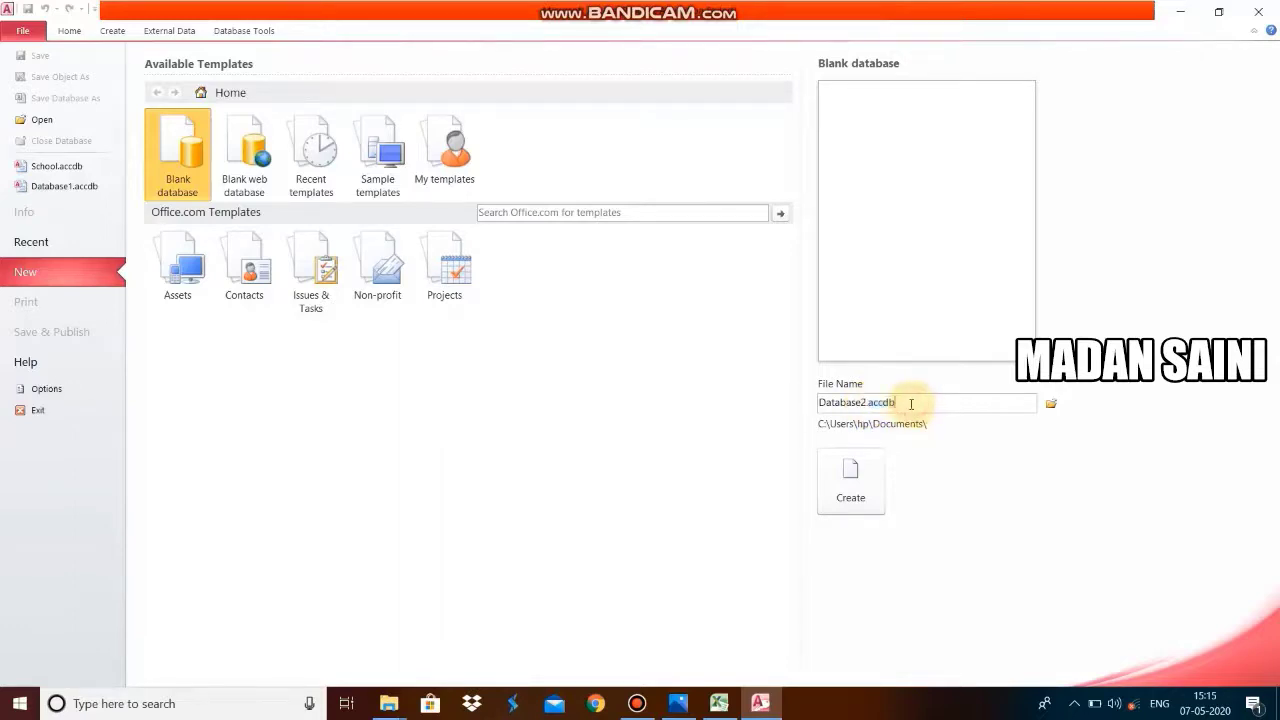
pyautogui.moveTo(908, 403); pyautogui.dragTo(818, 411)
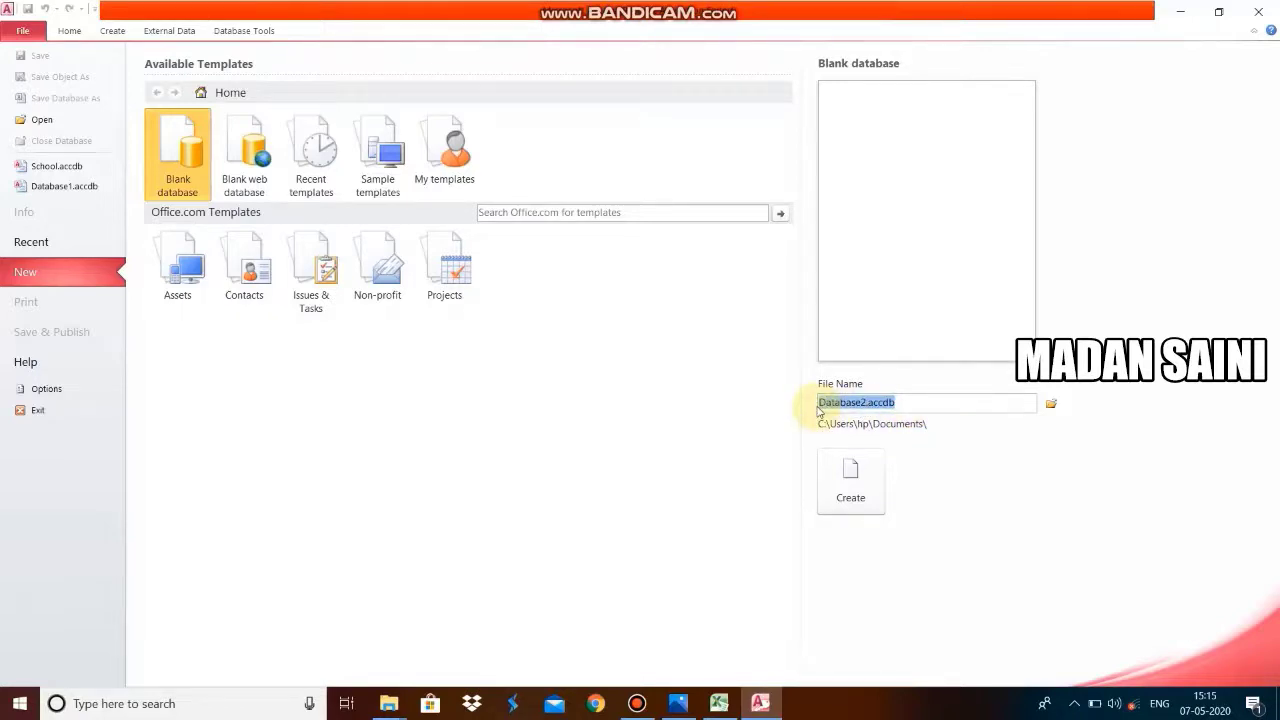
pyautogui.write('tes')
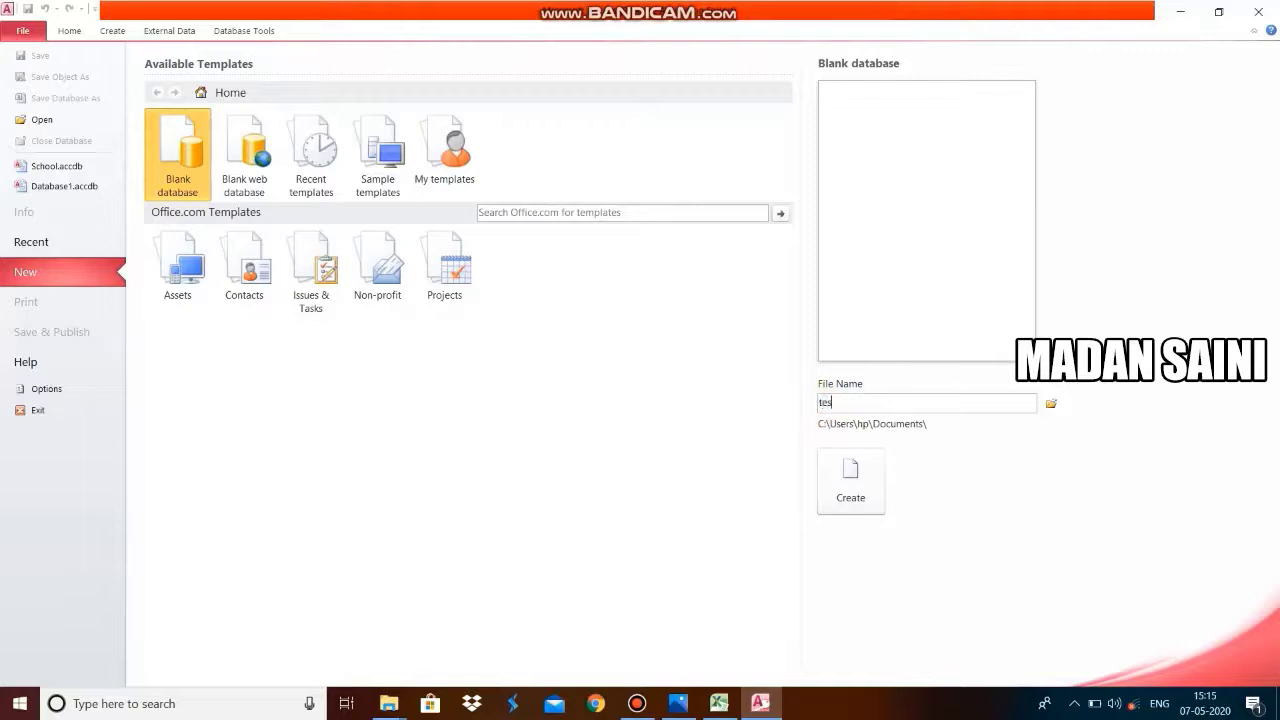
pyautogui.write('t')
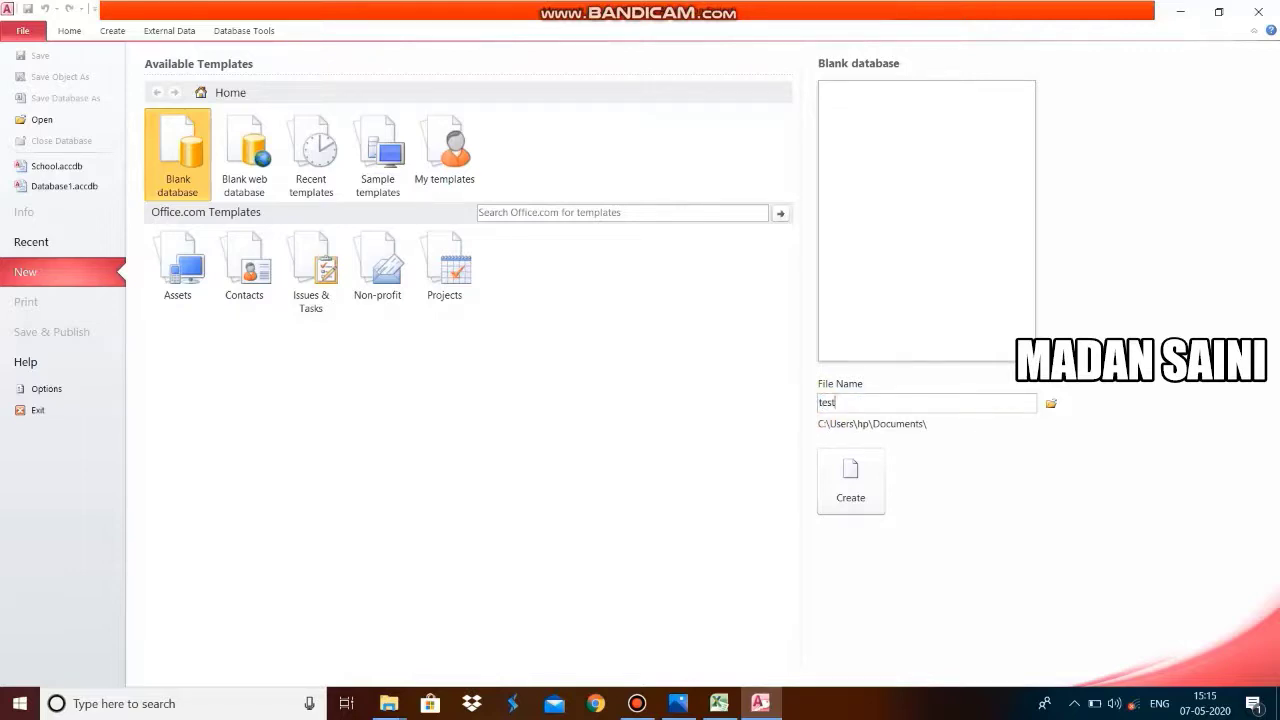
pyautogui.click(856, 481)
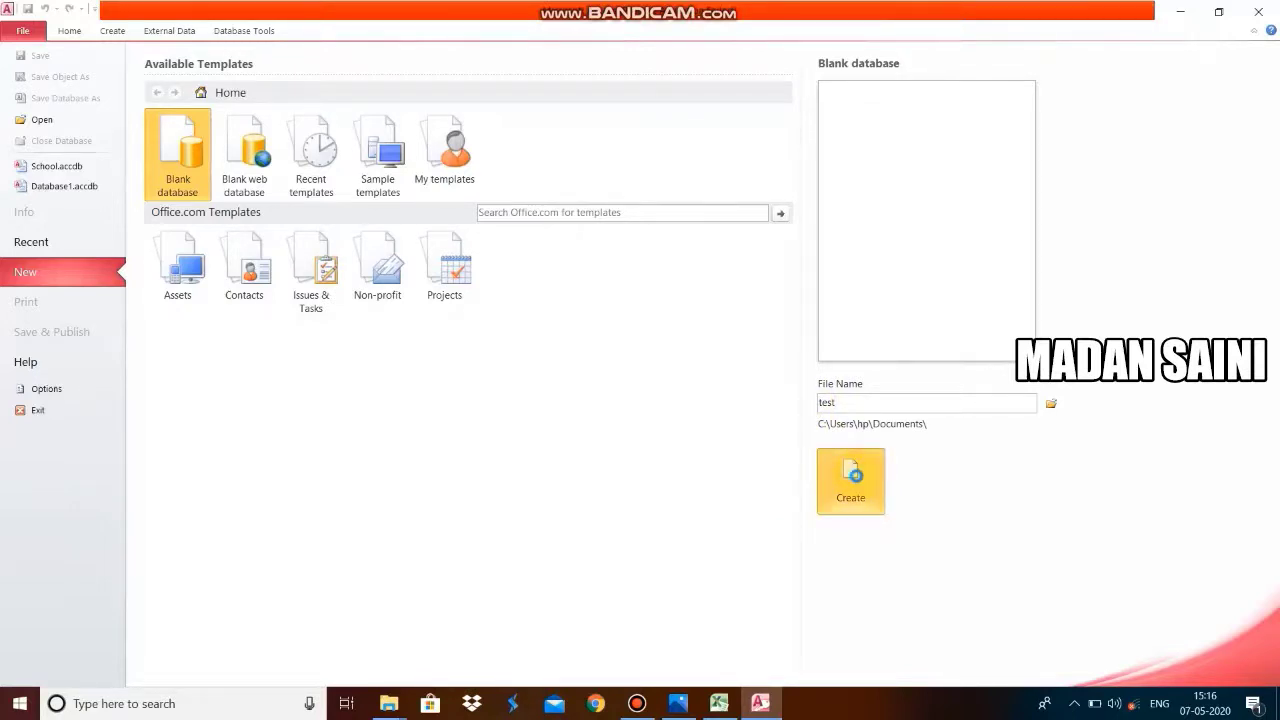
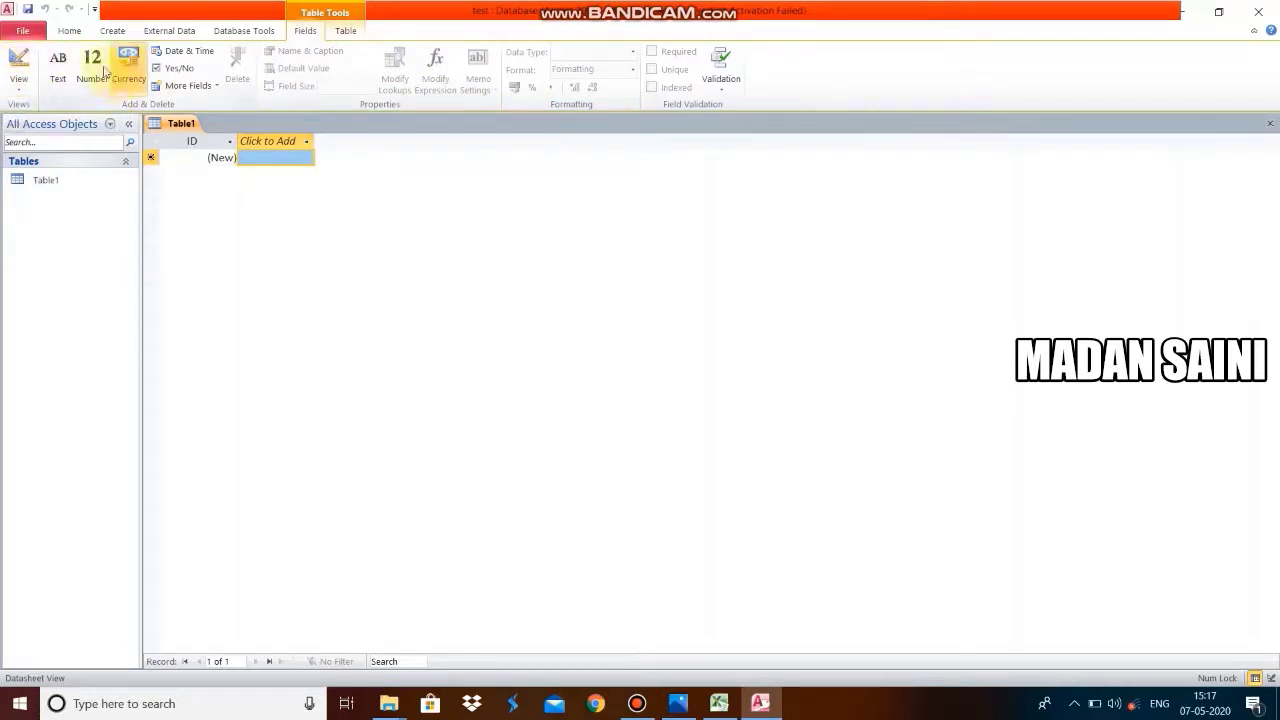
pyautogui.click(67, 32)
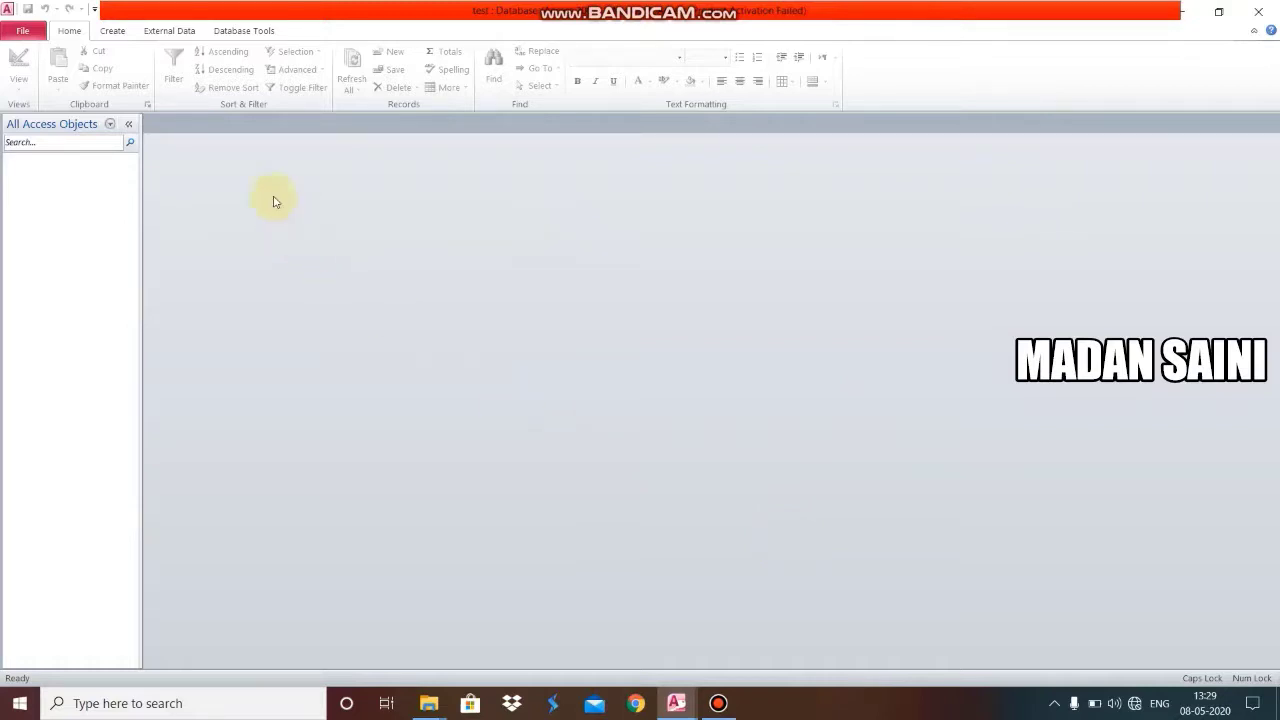
pyautogui.click(112, 31)
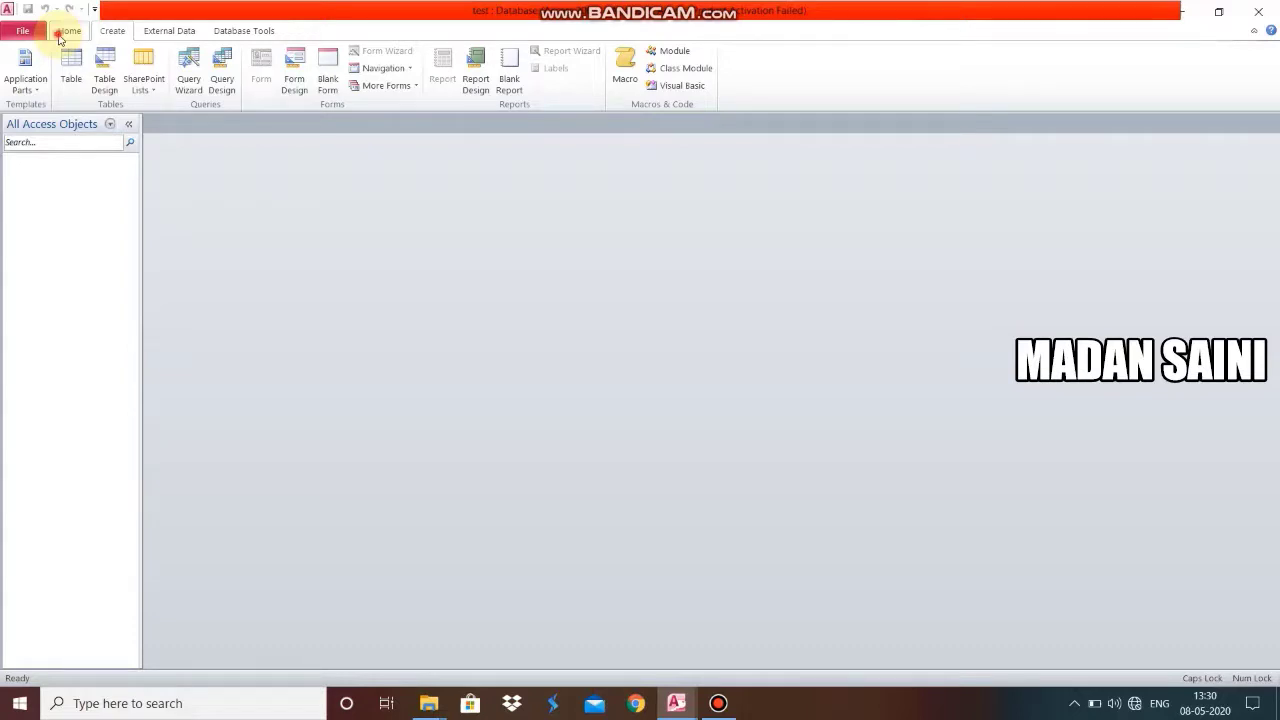
pyautogui.click(62, 33)
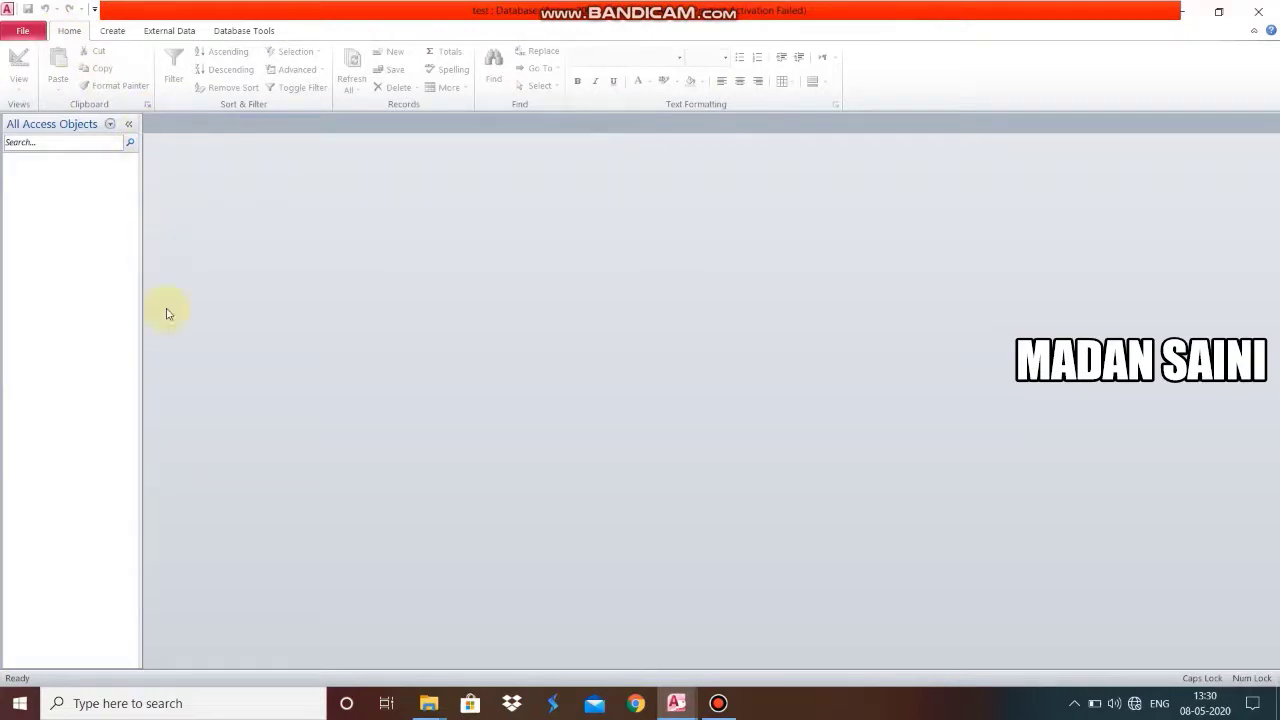
# Switch to the School database window and open its Student Records Query for viewing.
pyautogui.moveTo(676, 706)
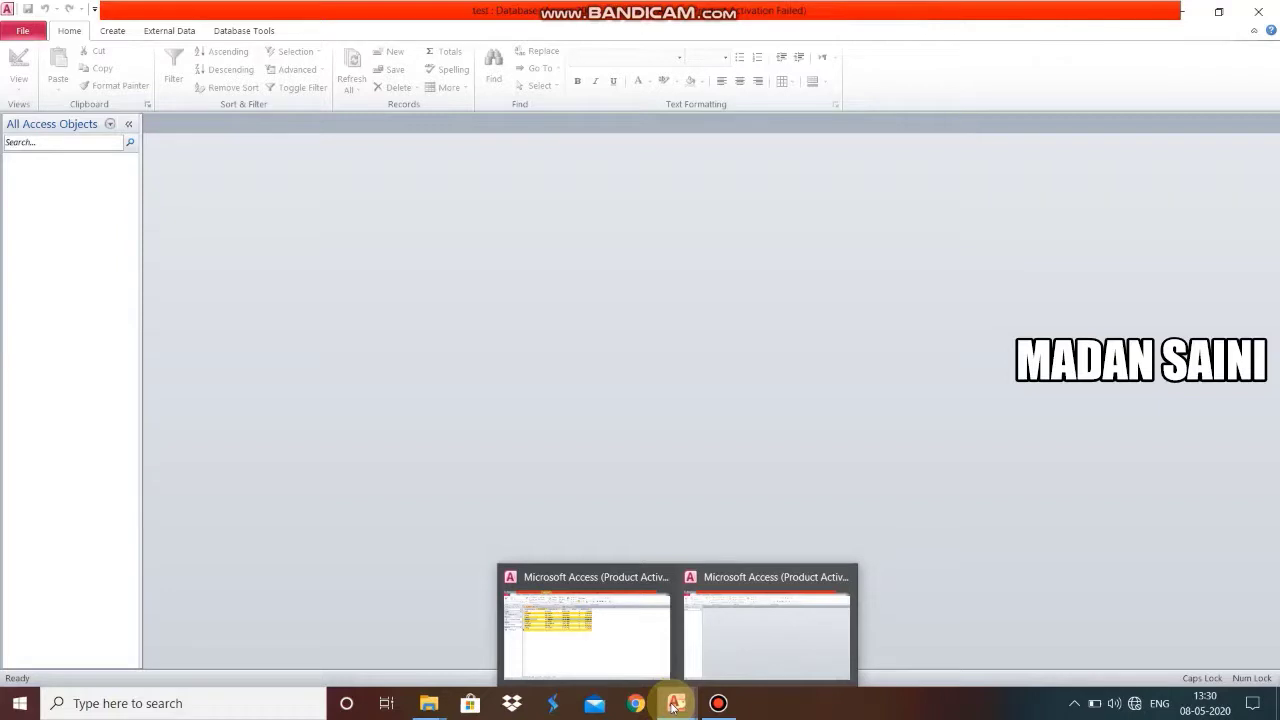
pyautogui.click(631, 661)
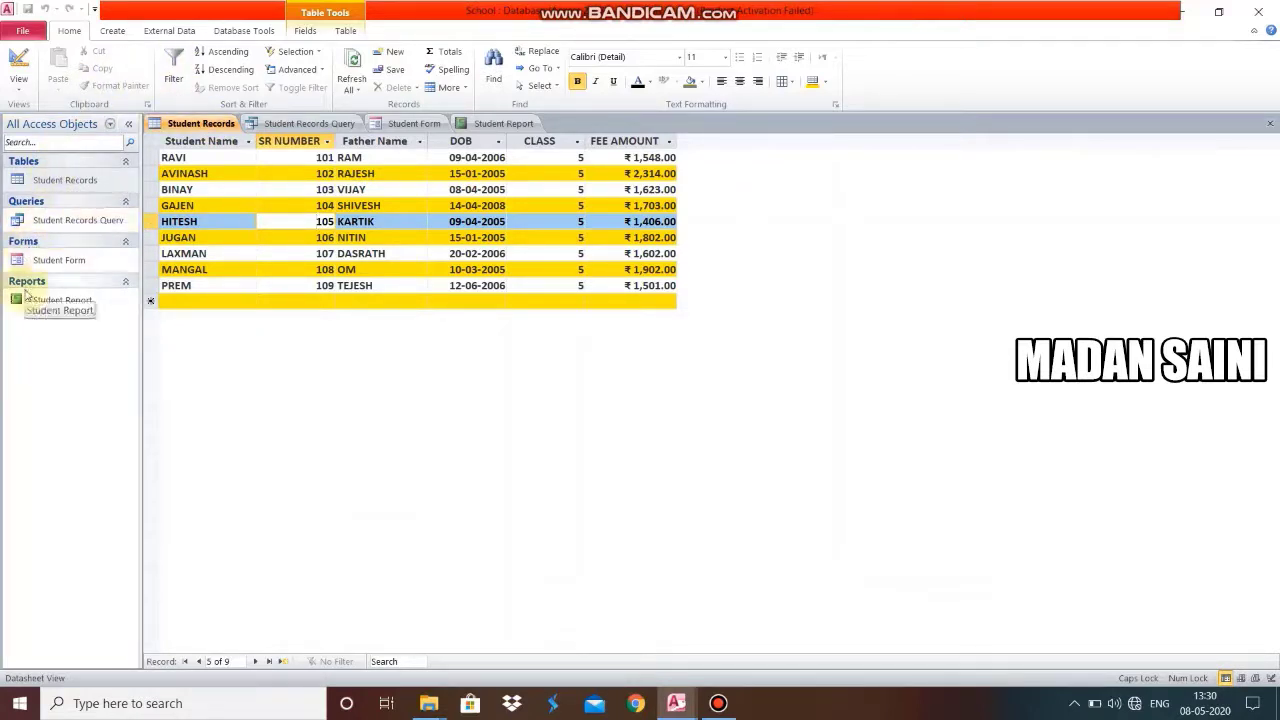
pyautogui.click(60, 180)
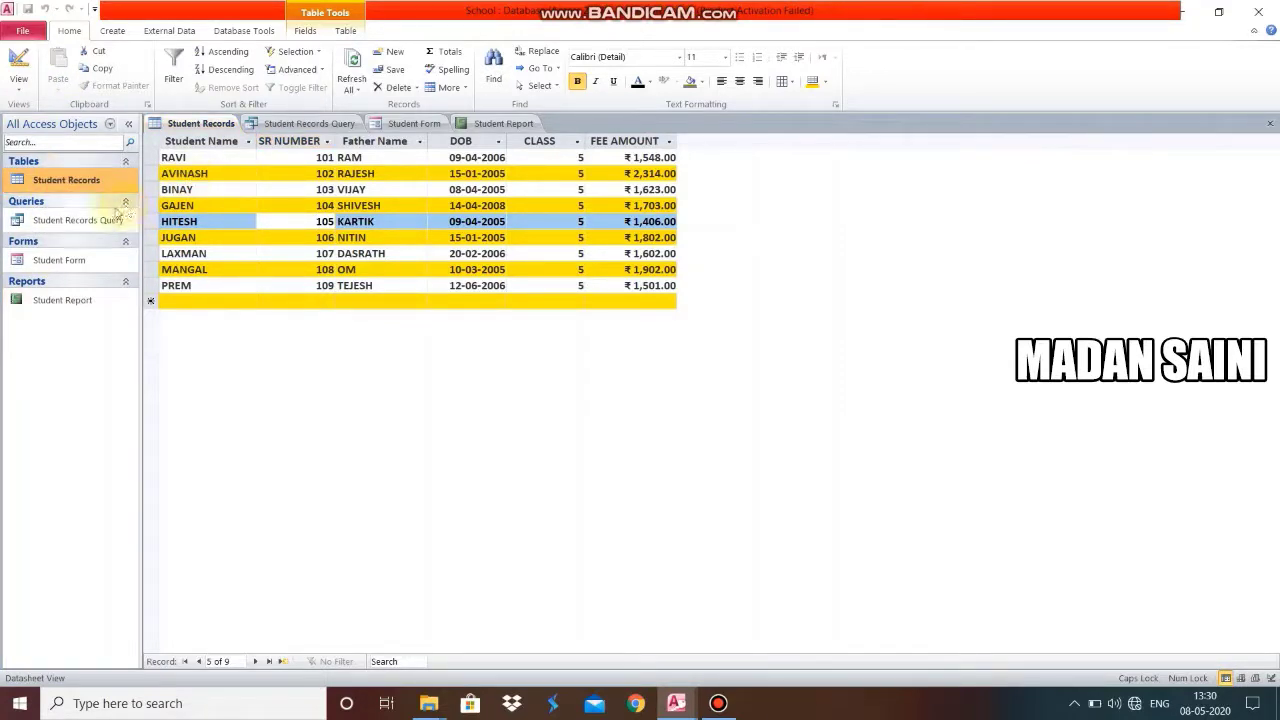
pyautogui.click(76, 220)
pyautogui.rightClick(74, 224)
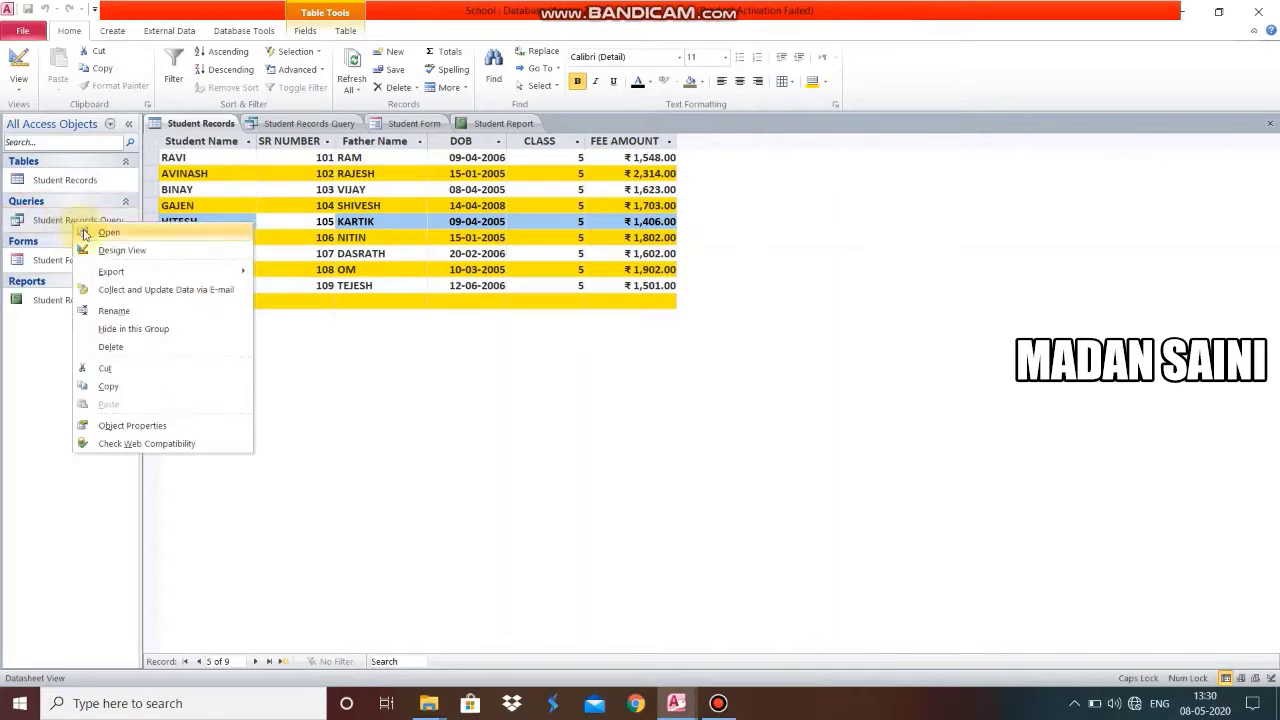
pyautogui.click(88, 234)
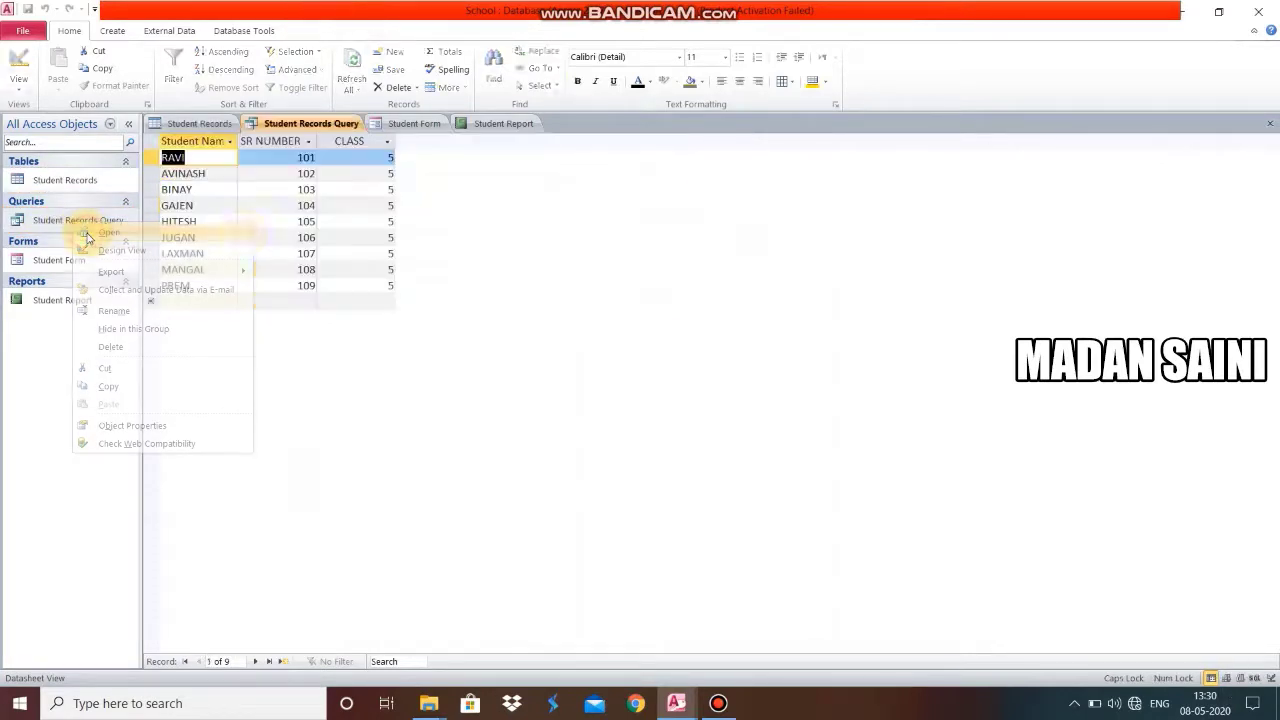
# Open the Student Form and the Student Report of the School database for viewing.
pyautogui.click(75, 261)
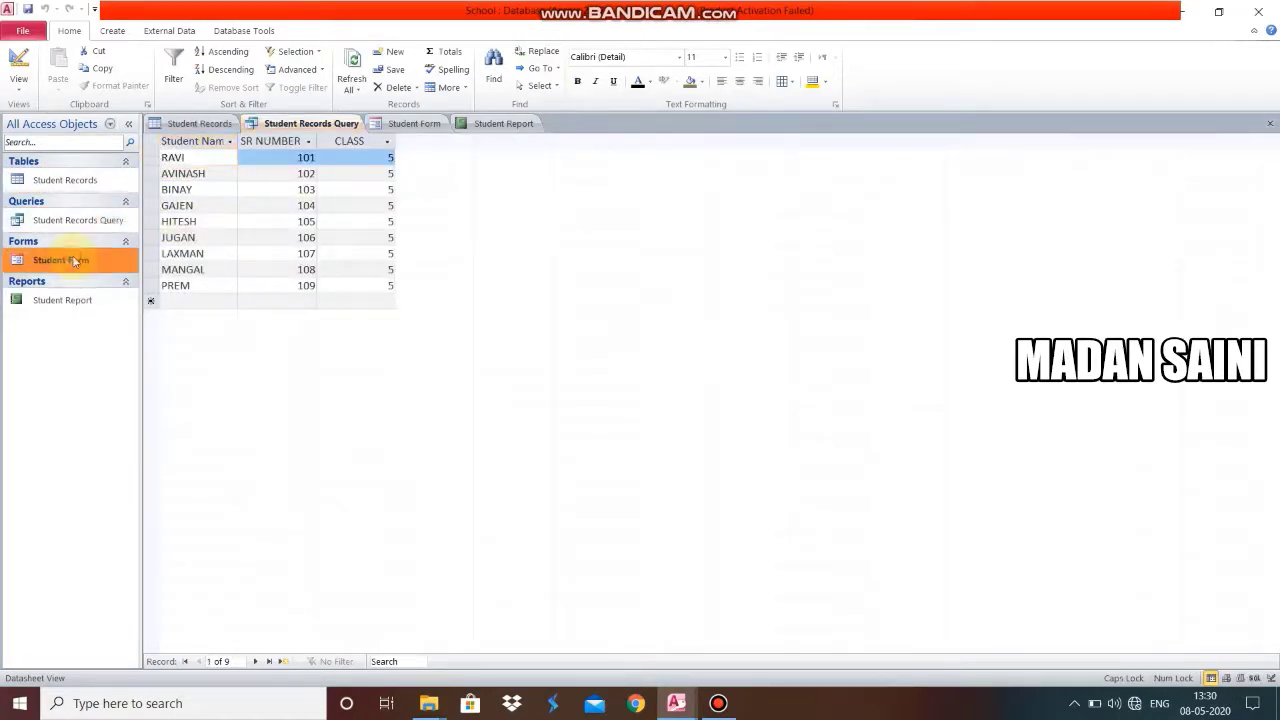
pyautogui.rightClick(75, 261)
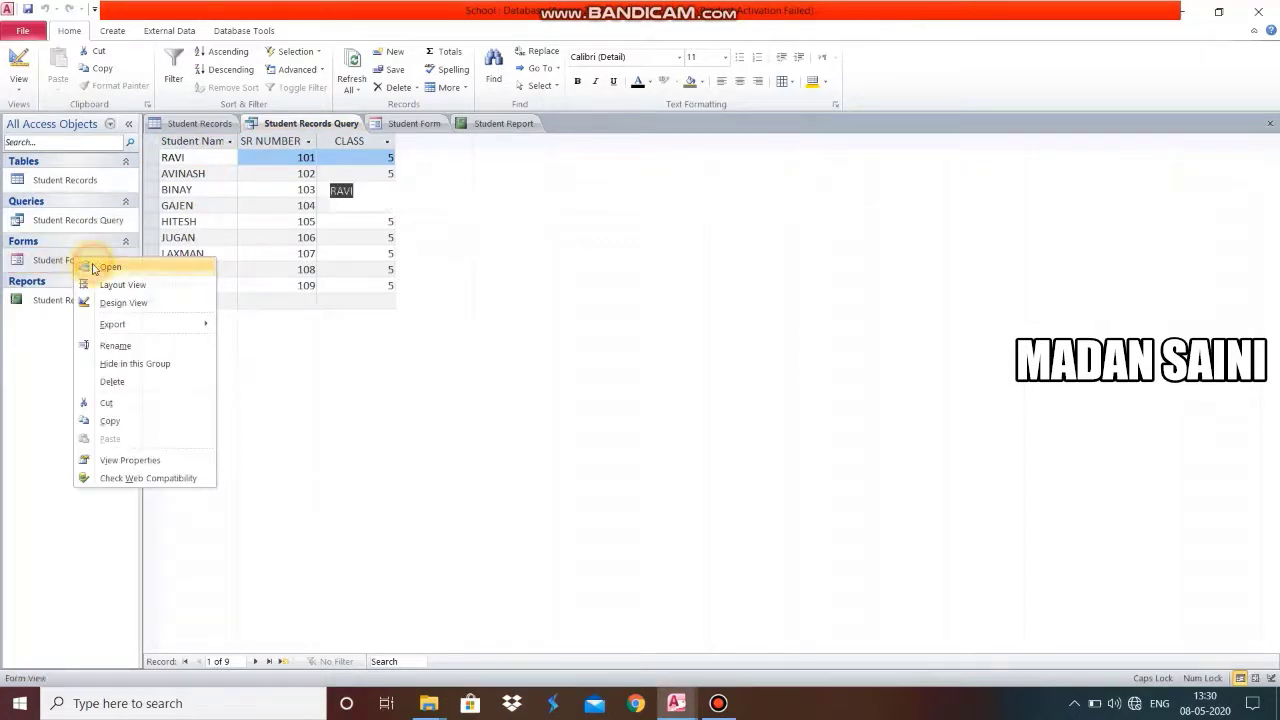
pyautogui.click(90, 267)
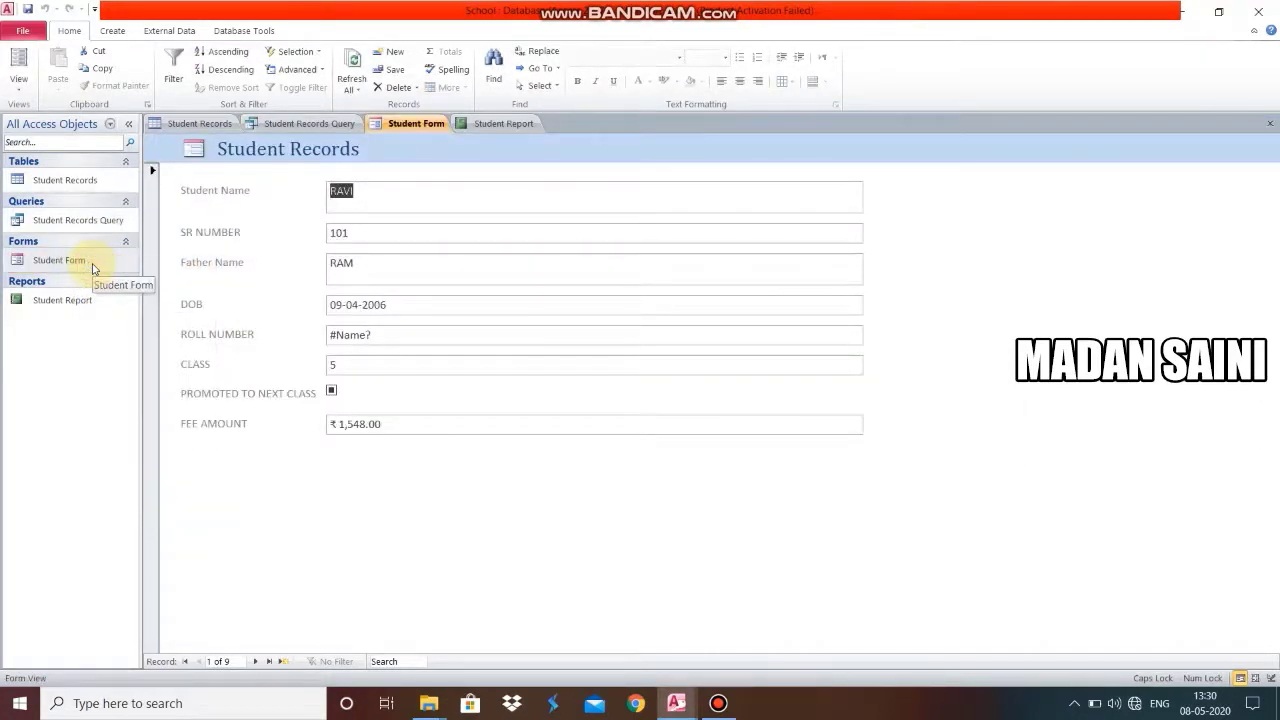
pyautogui.click(77, 304)
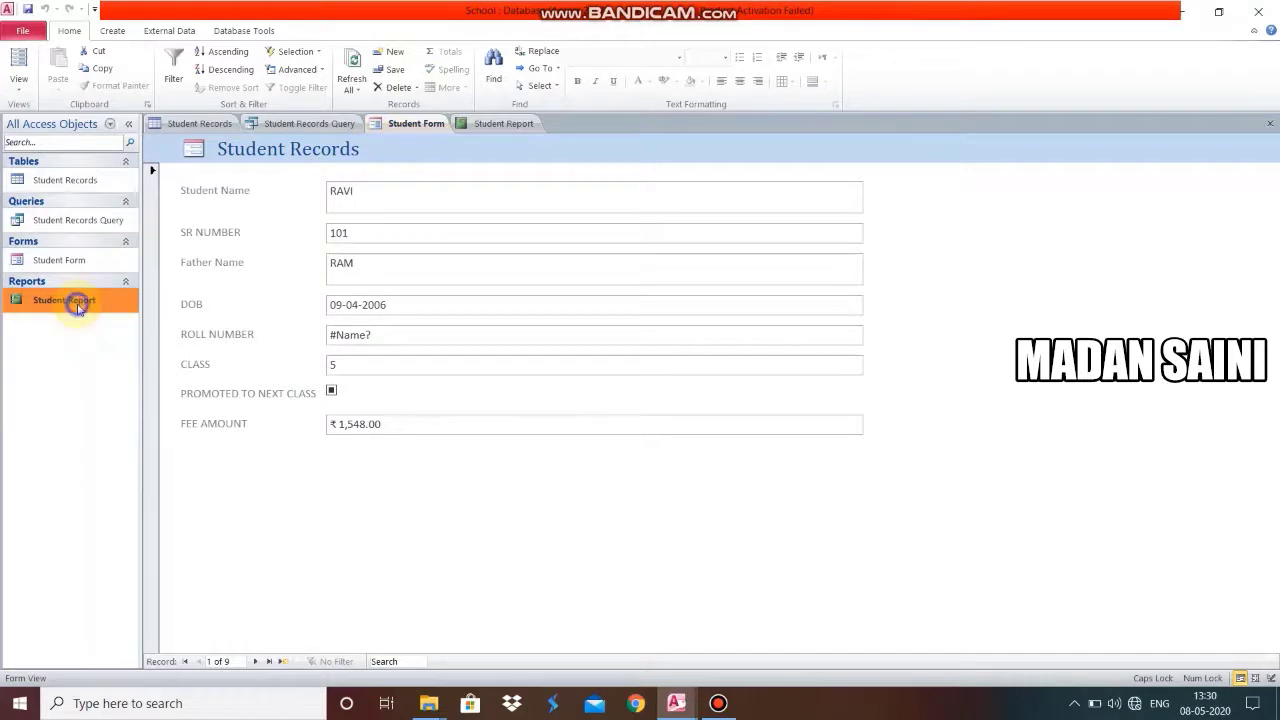
pyautogui.rightClick(77, 304)
pyautogui.click(100, 312)
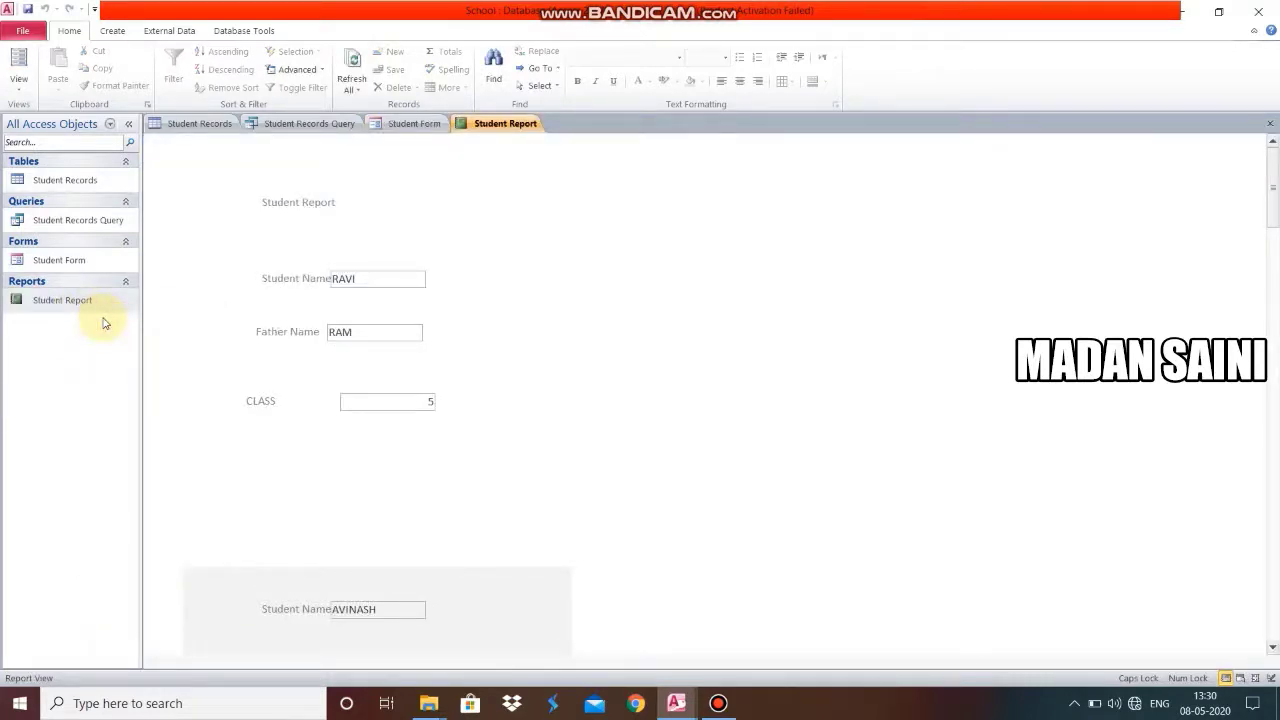
pyautogui.click(60, 180)
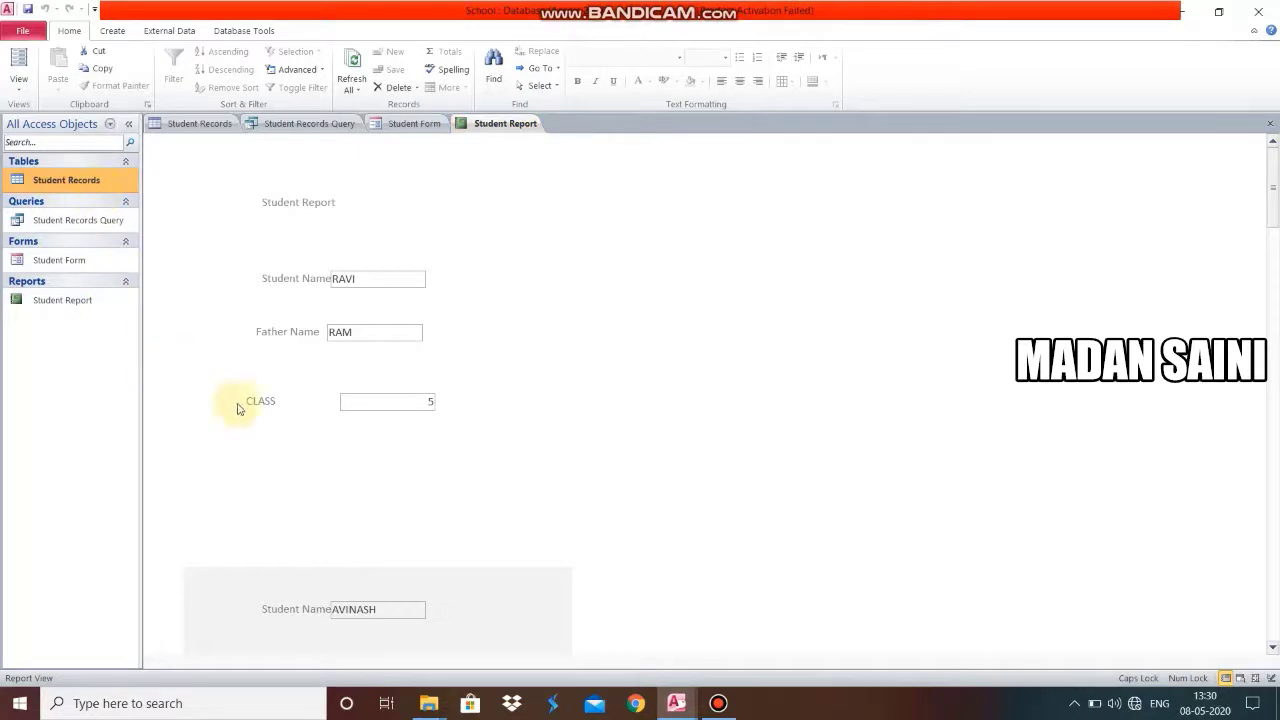
# Return to the test database, create a new table and save it as STUDENT RECORD.
pyautogui.click(677, 703)
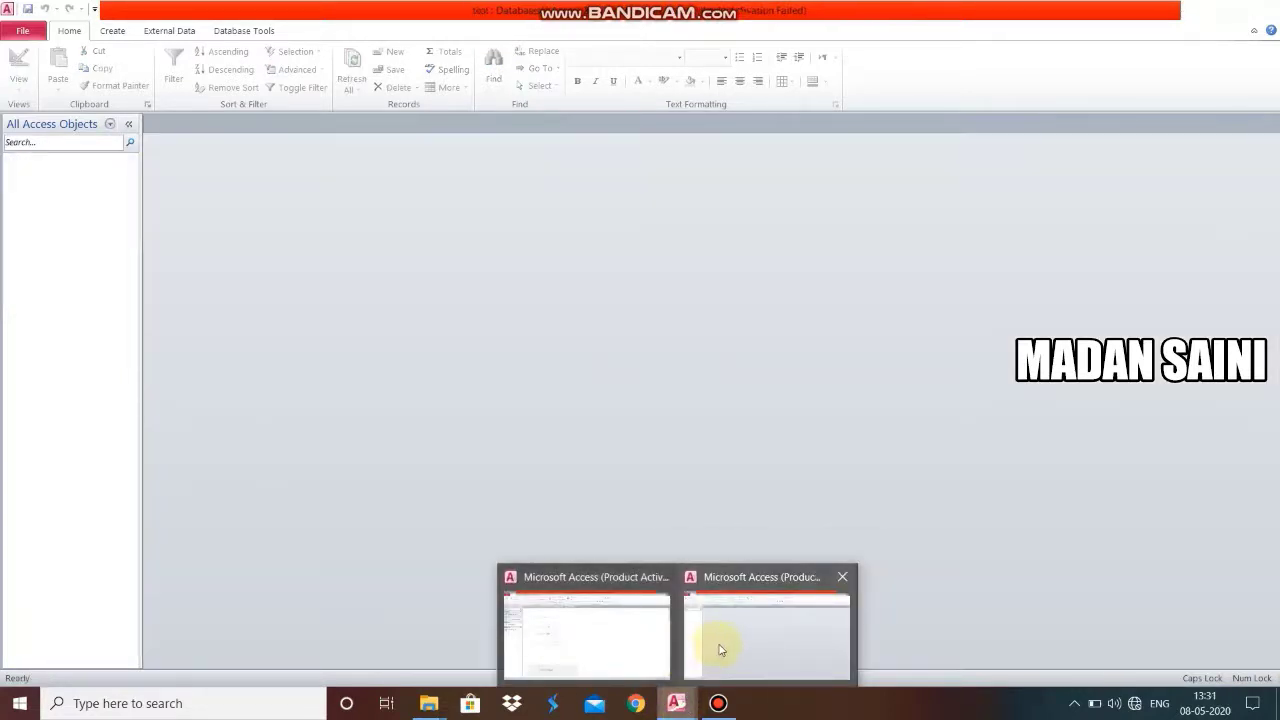
pyautogui.click(717, 645)
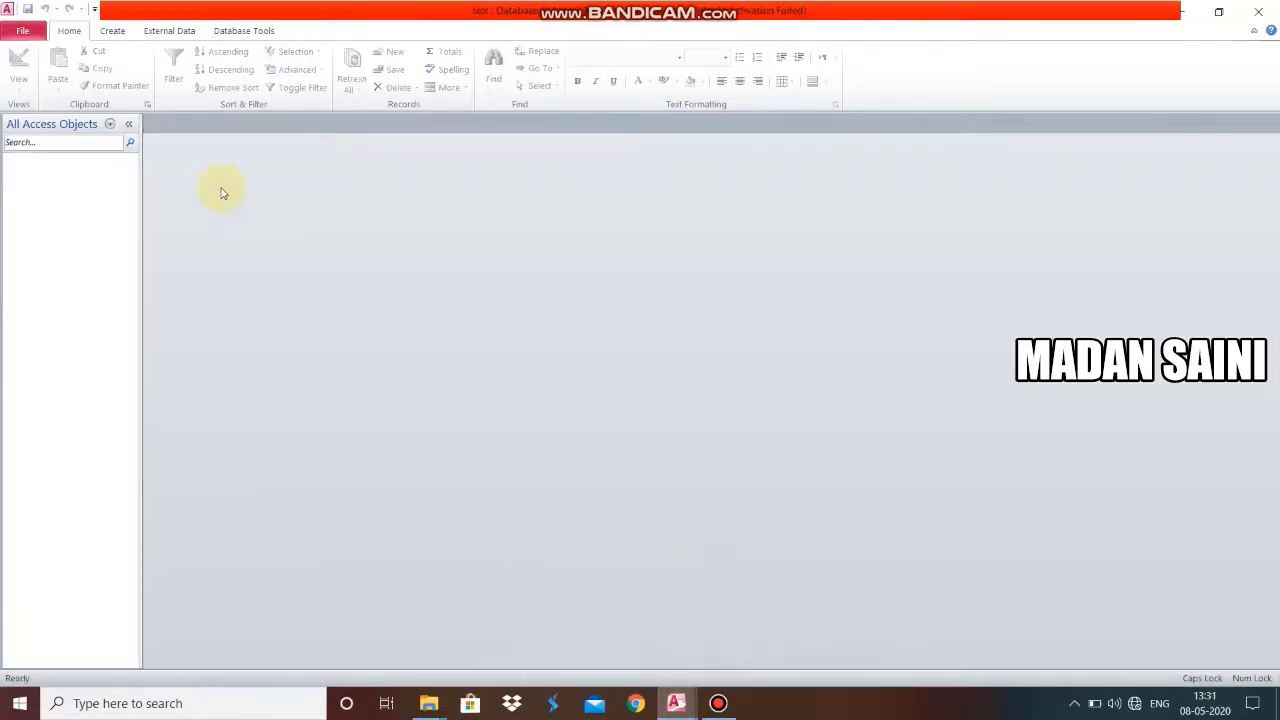
pyautogui.click(113, 31)
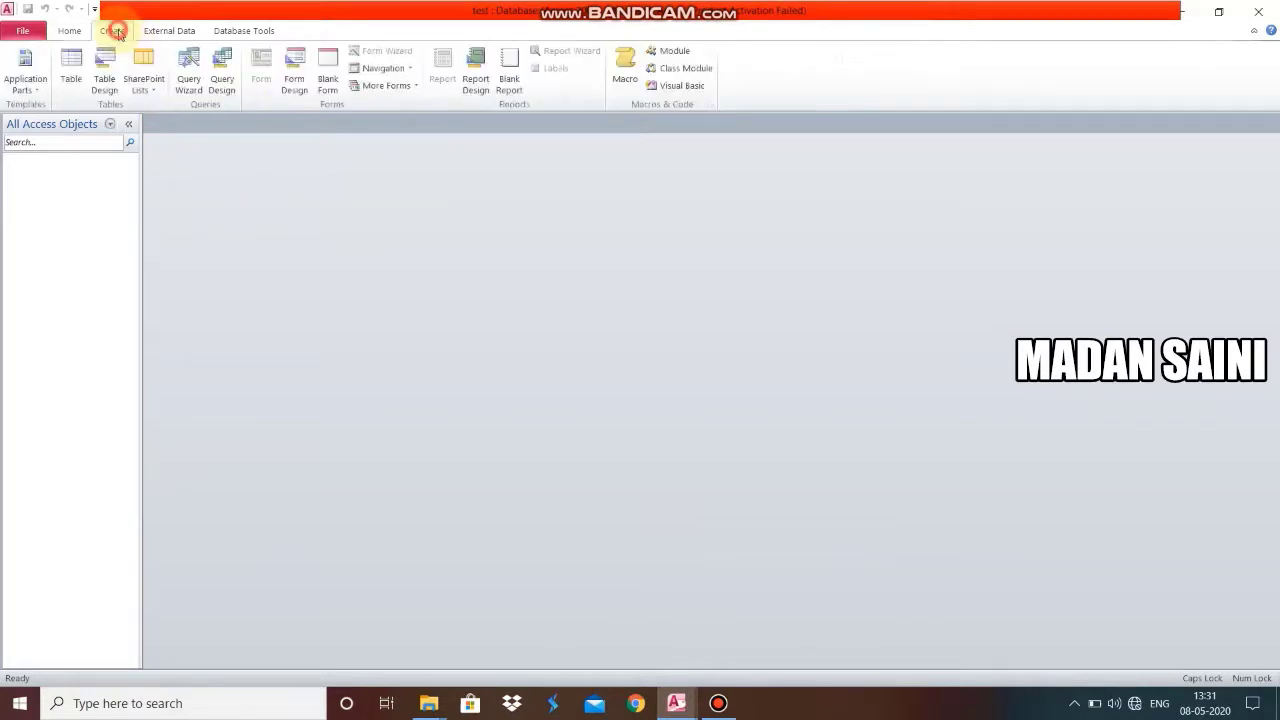
pyautogui.click(73, 65)
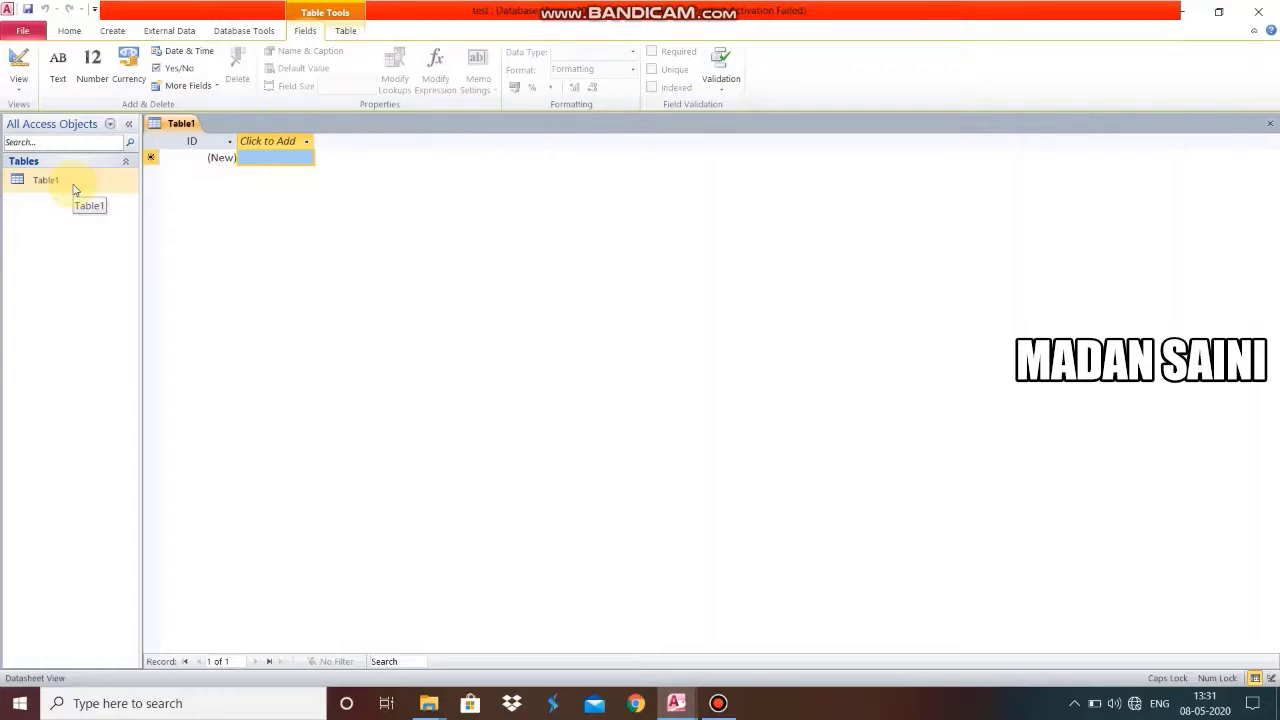
pyautogui.hotkey('ctrl', 's')
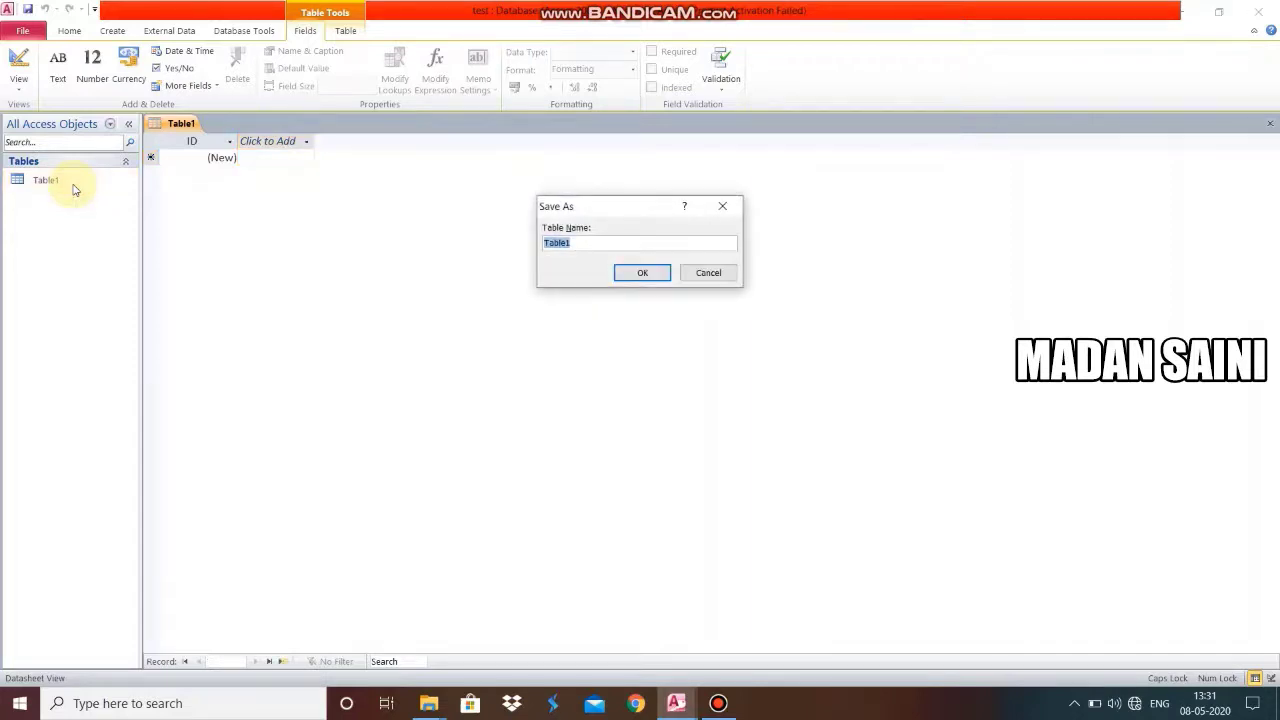
pyautogui.write('ST')
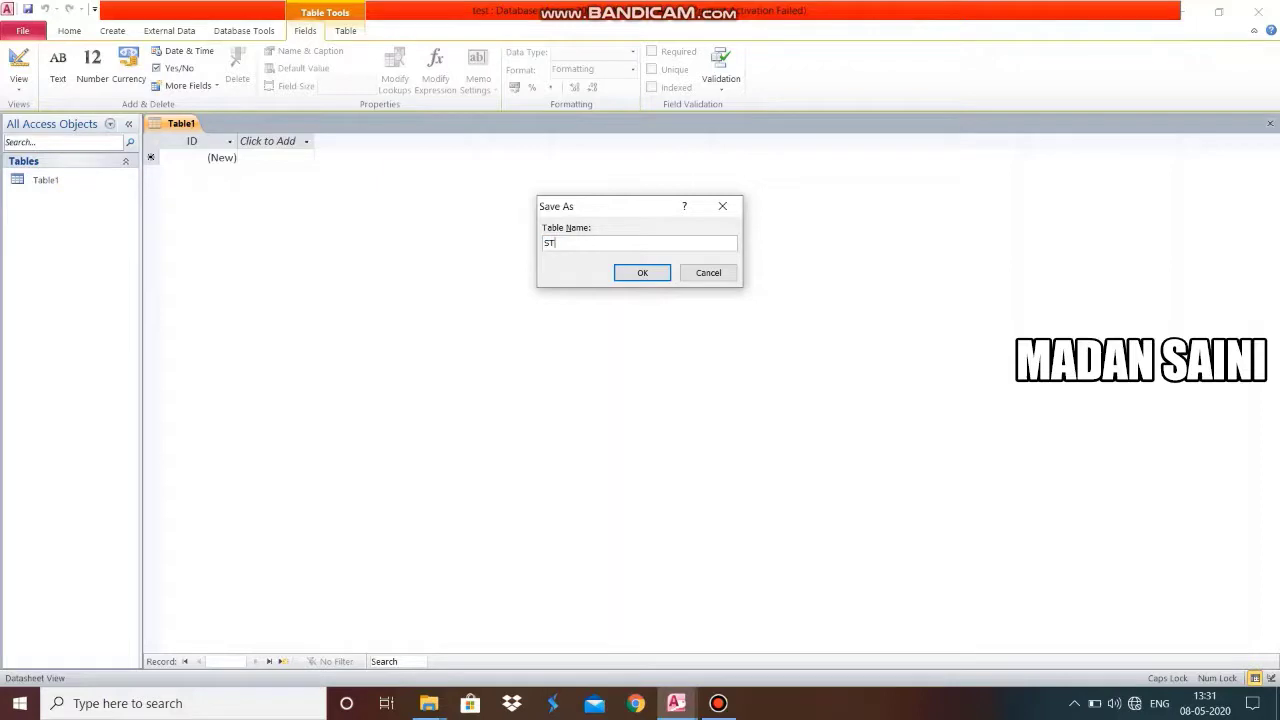
pyautogui.write('UDENT RECORD')
pyautogui.click(630, 274)
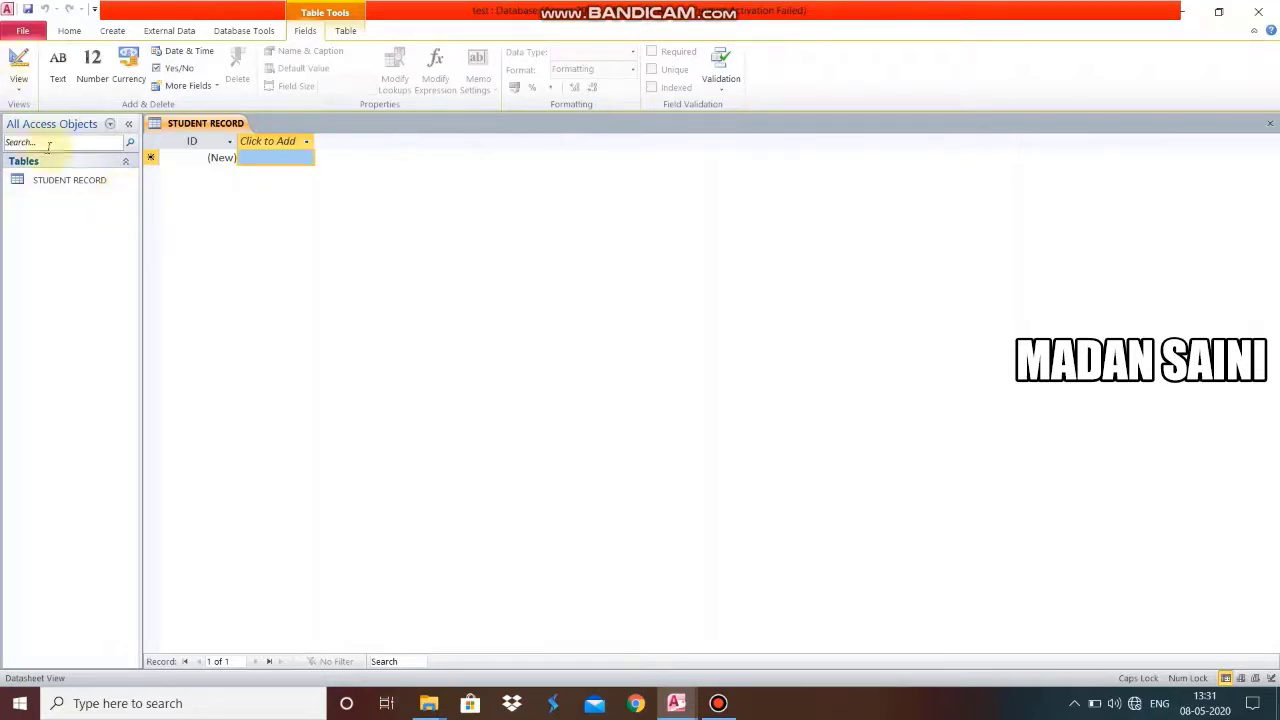
# Show the STUDENT RECORD table in Design View.
pyautogui.click(83, 191)
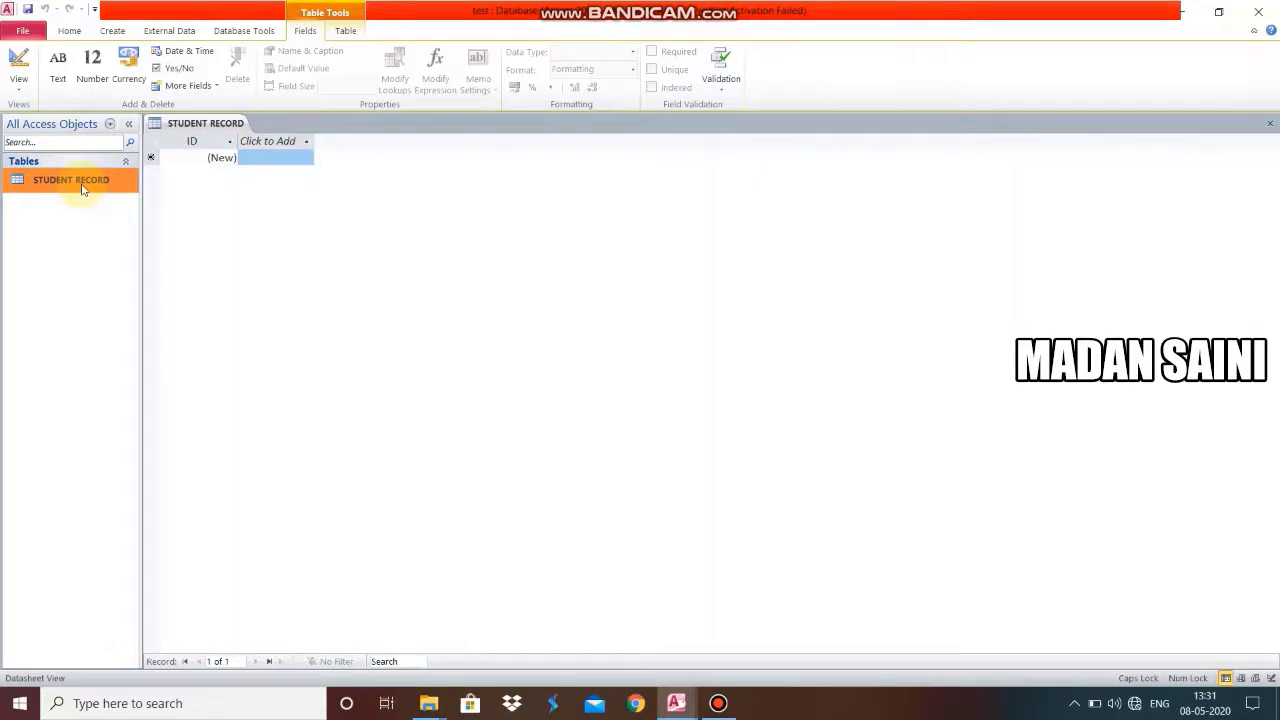
pyautogui.rightClick(83, 191)
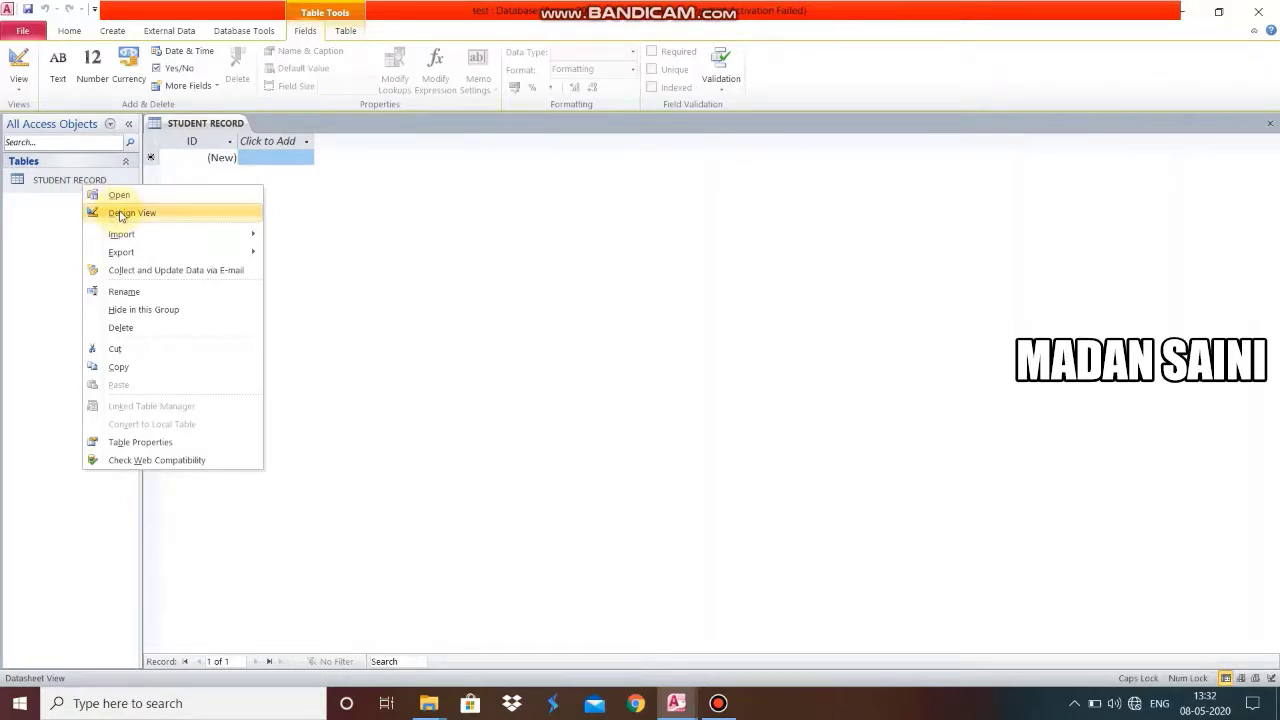
pyautogui.click(50, 183)
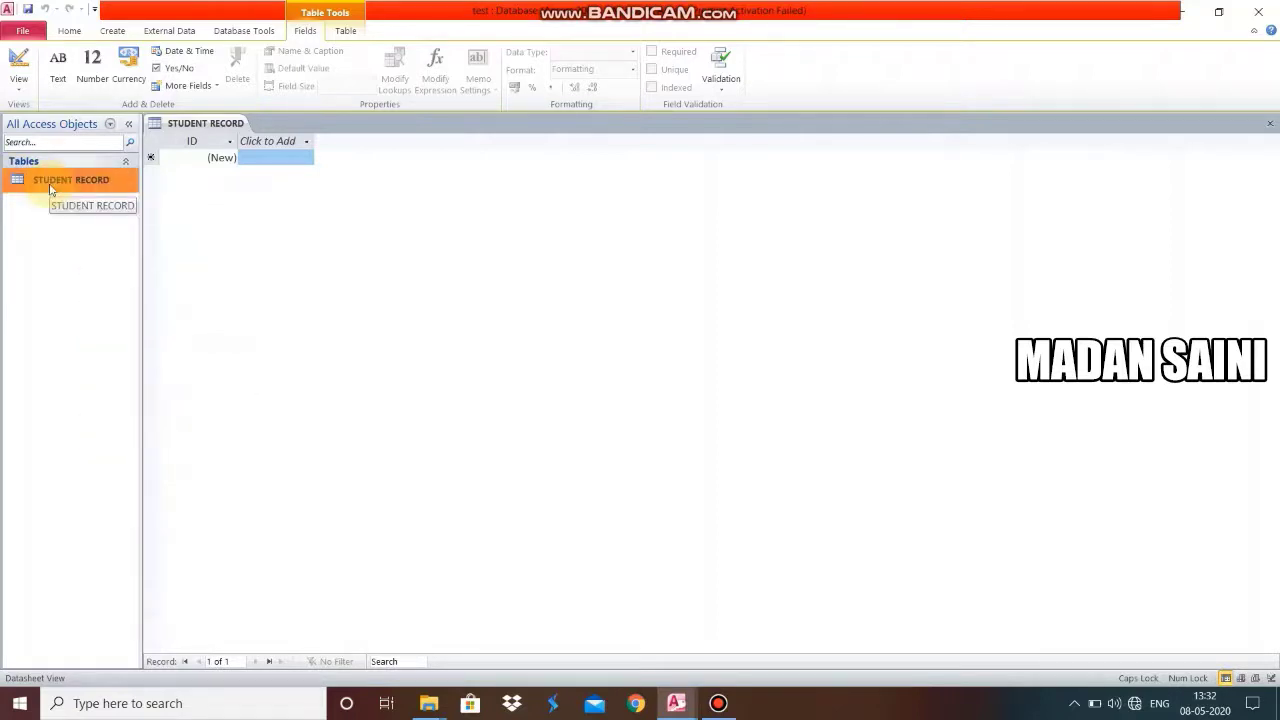
pyautogui.click(26, 94)
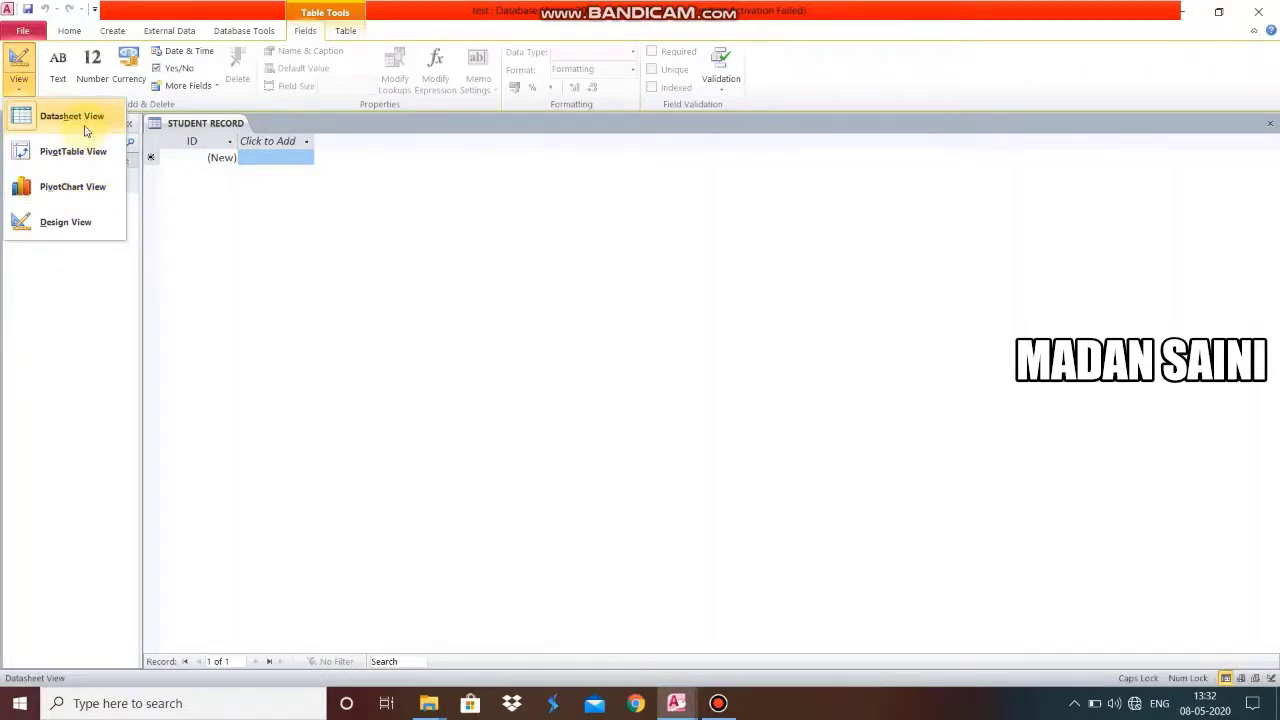
pyautogui.click(66, 222)
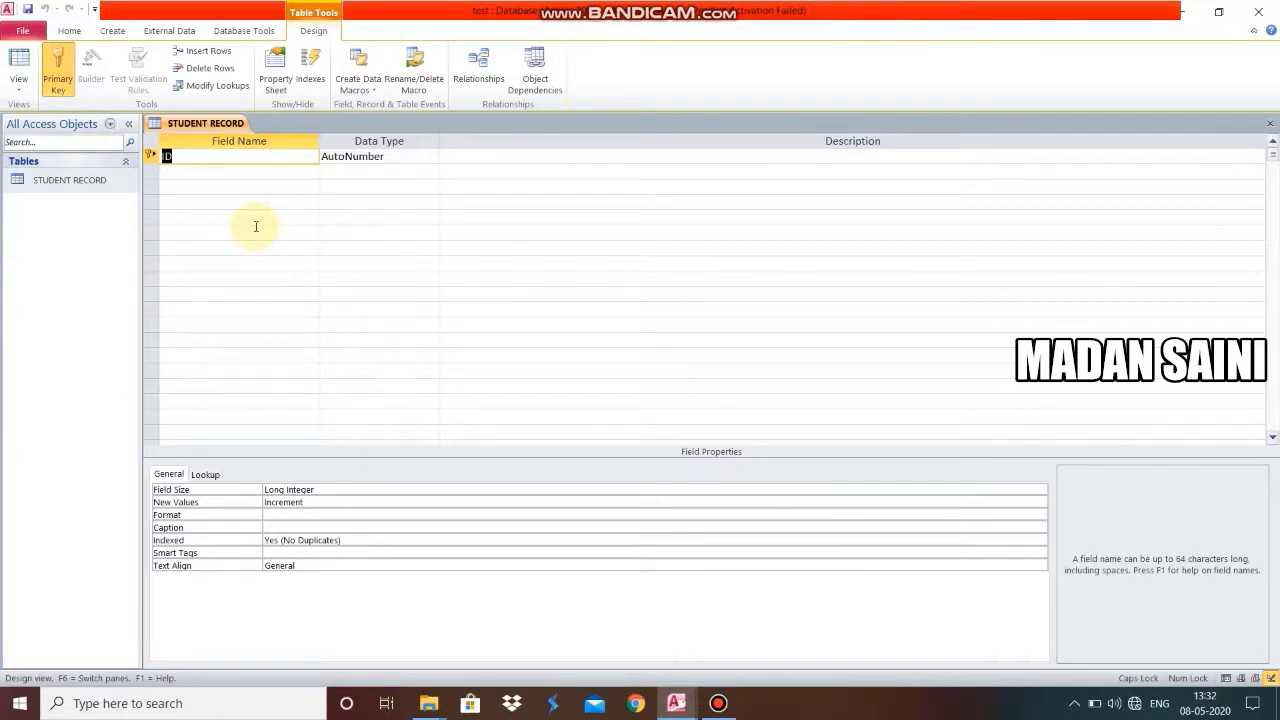
# Rename the table's ID field to ST NAME and set its data type to Text.
pyautogui.write('ST NAME')
pyautogui.click(408, 160)
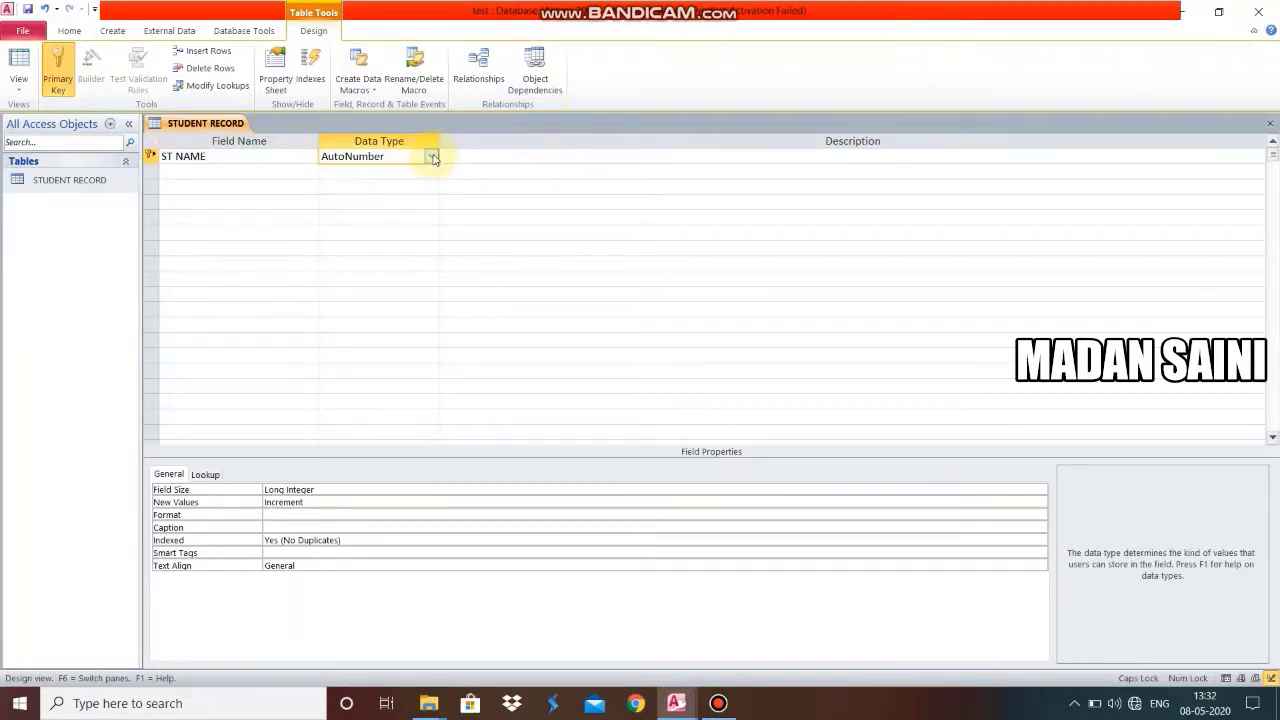
pyautogui.click(433, 158)
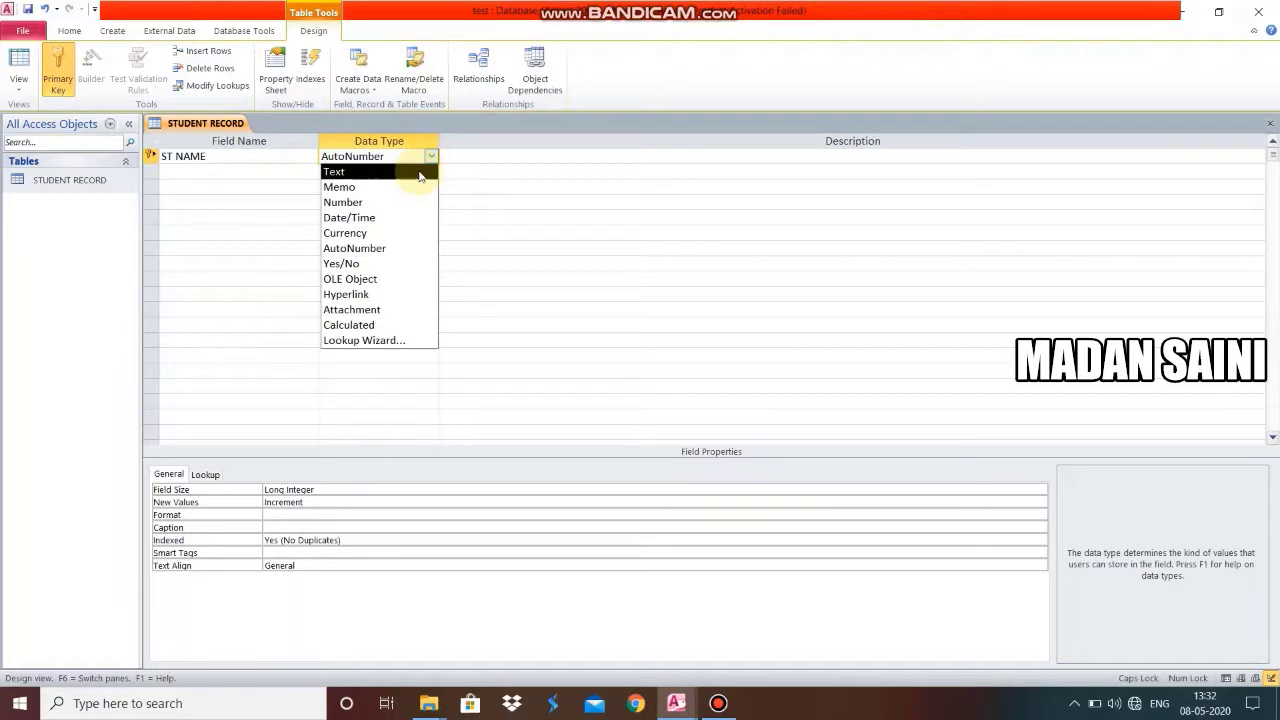
pyautogui.click(418, 169)
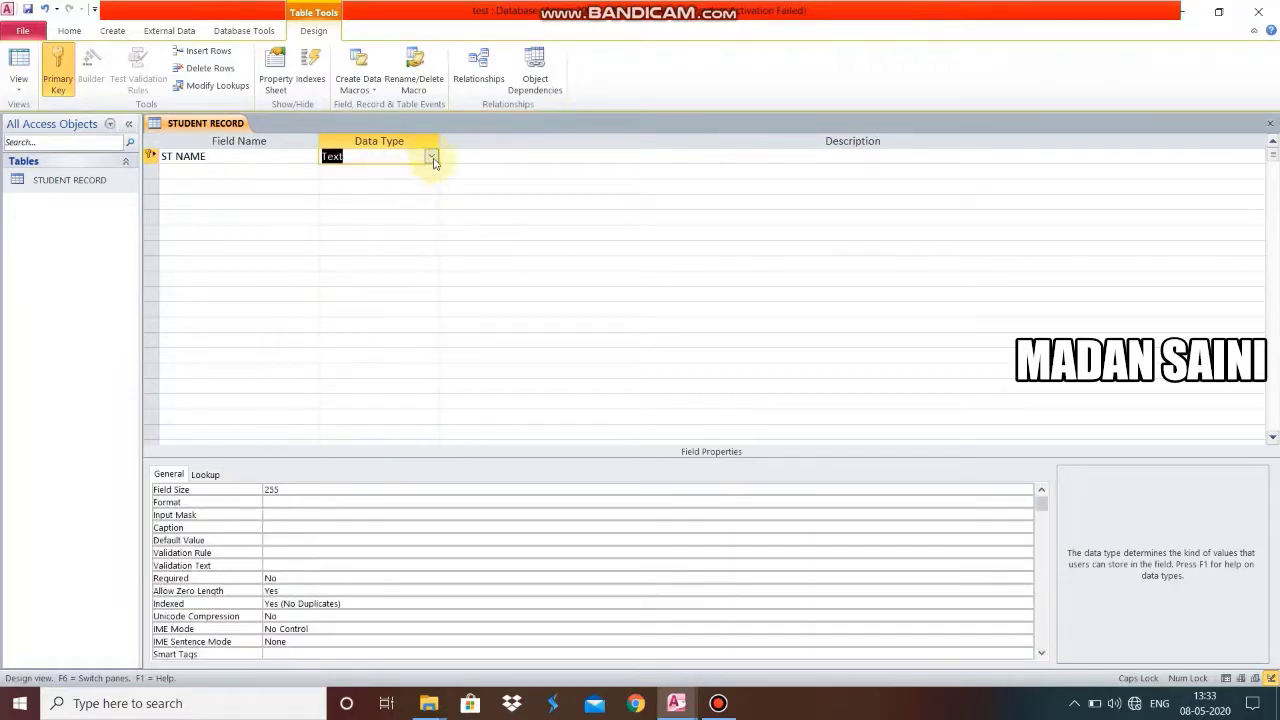
pyautogui.click(432, 158)
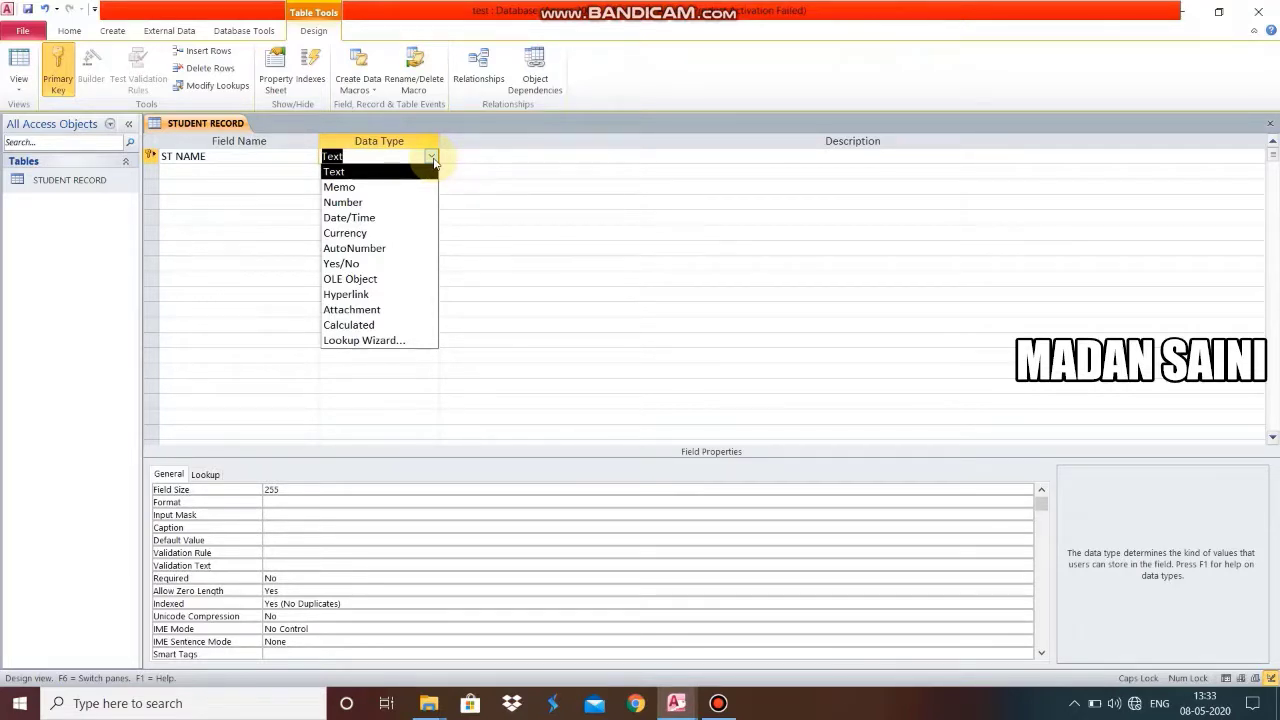
pyautogui.click(432, 159)
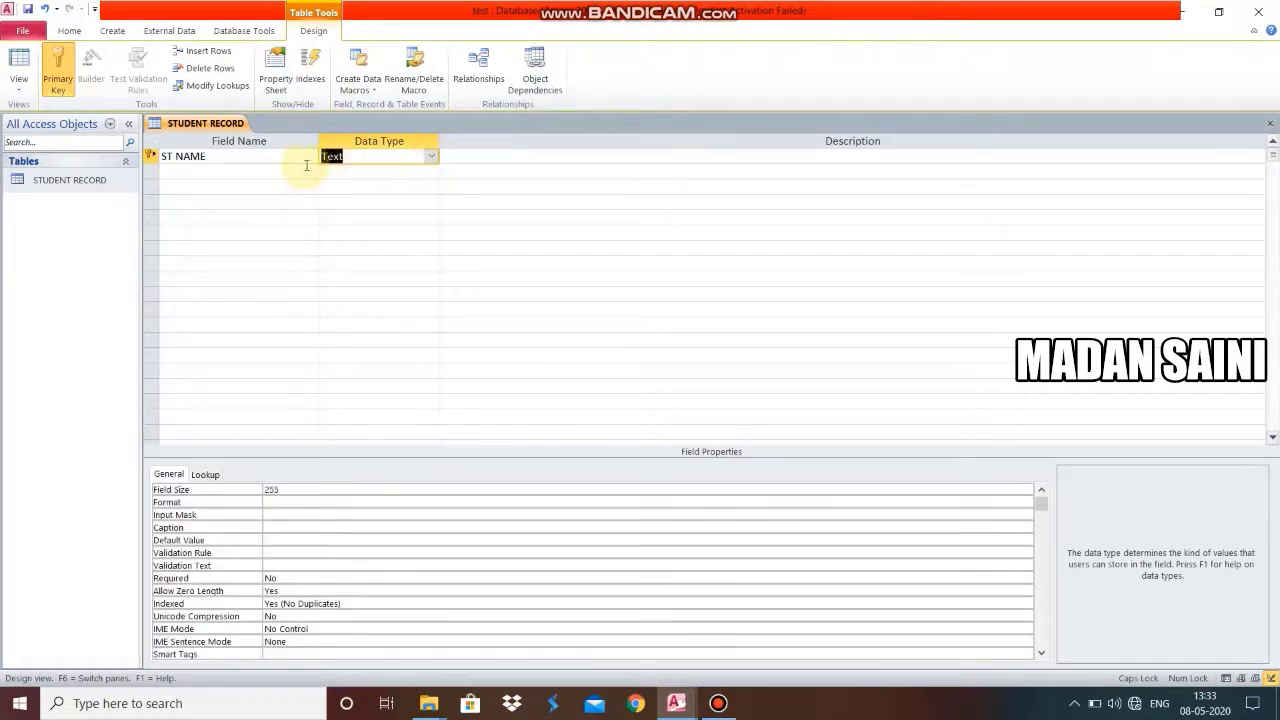
# Add a ROLL NUMBER field below ST NAME and set its data type to Number.
pyautogui.click(197, 174)
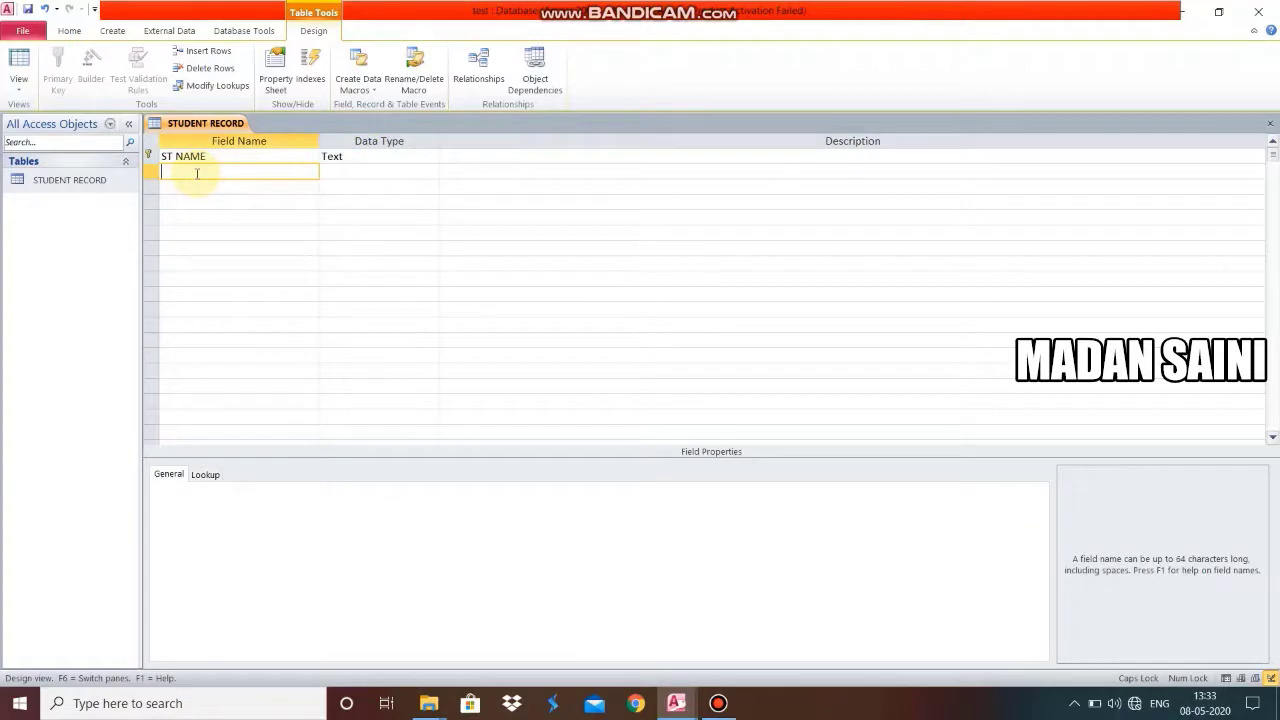
pyautogui.write('ROLL NUMBER')
pyautogui.click(338, 172)
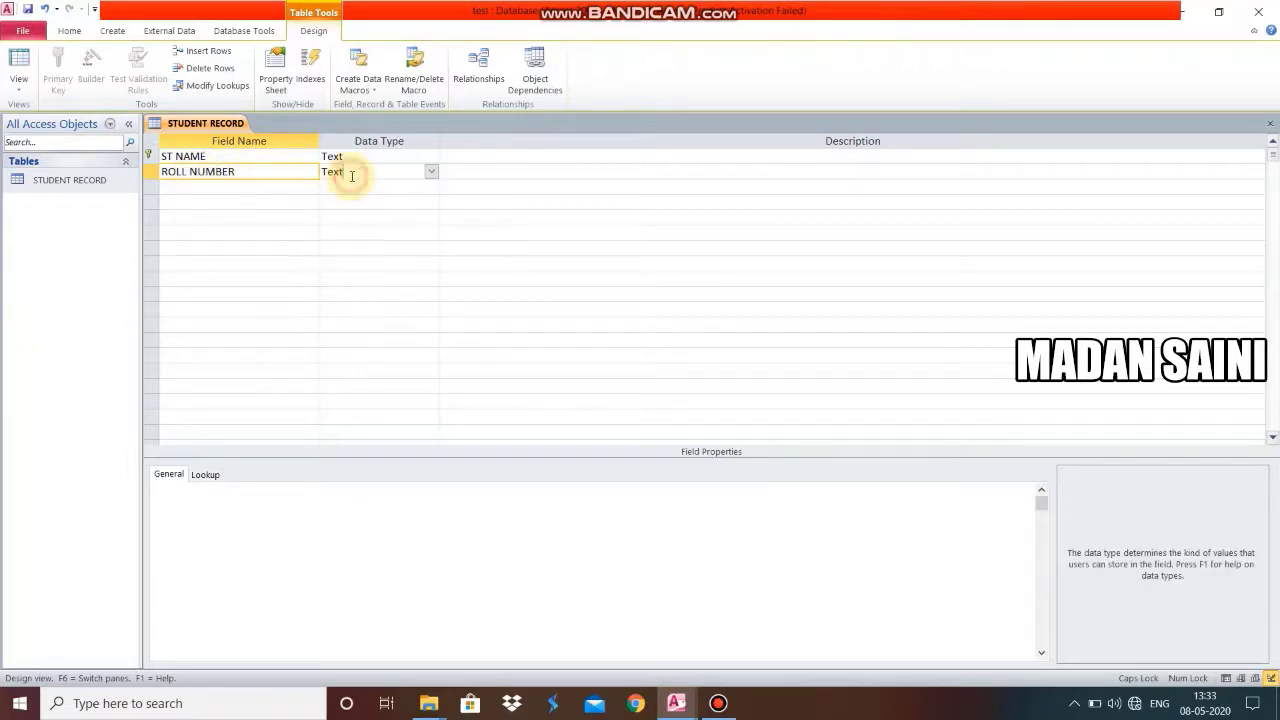
pyautogui.click(429, 173)
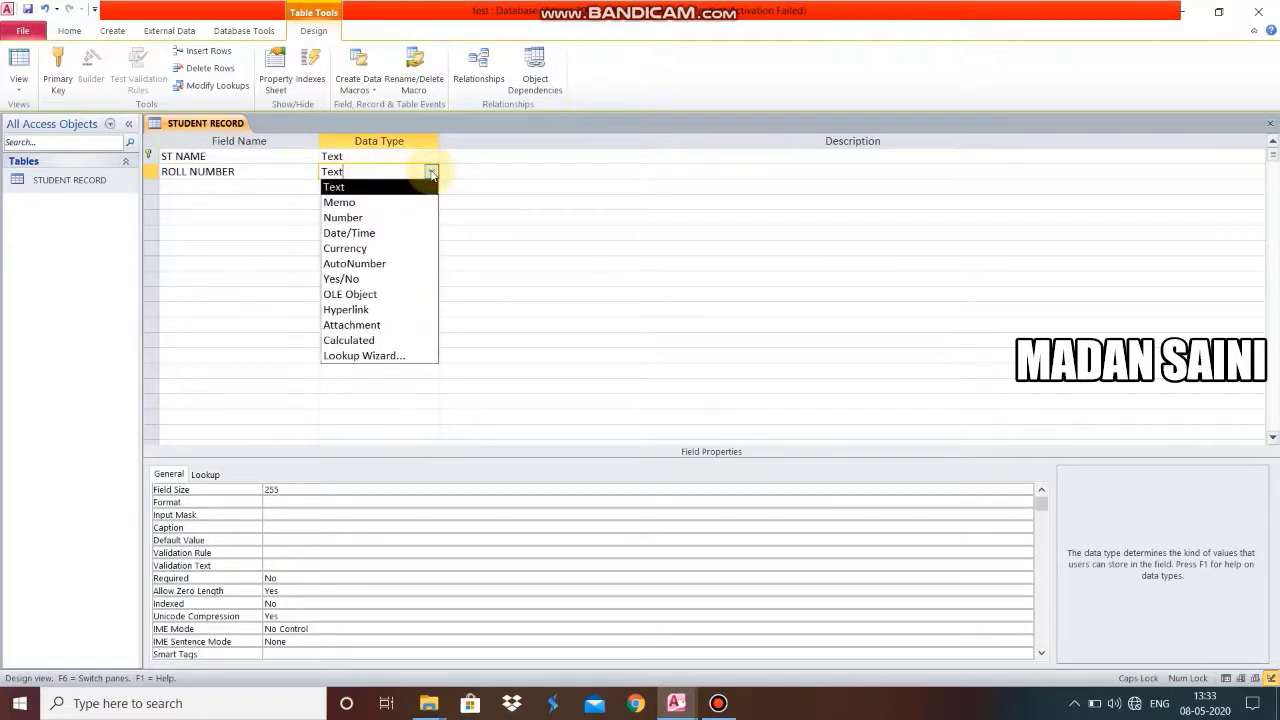
pyautogui.click(406, 218)
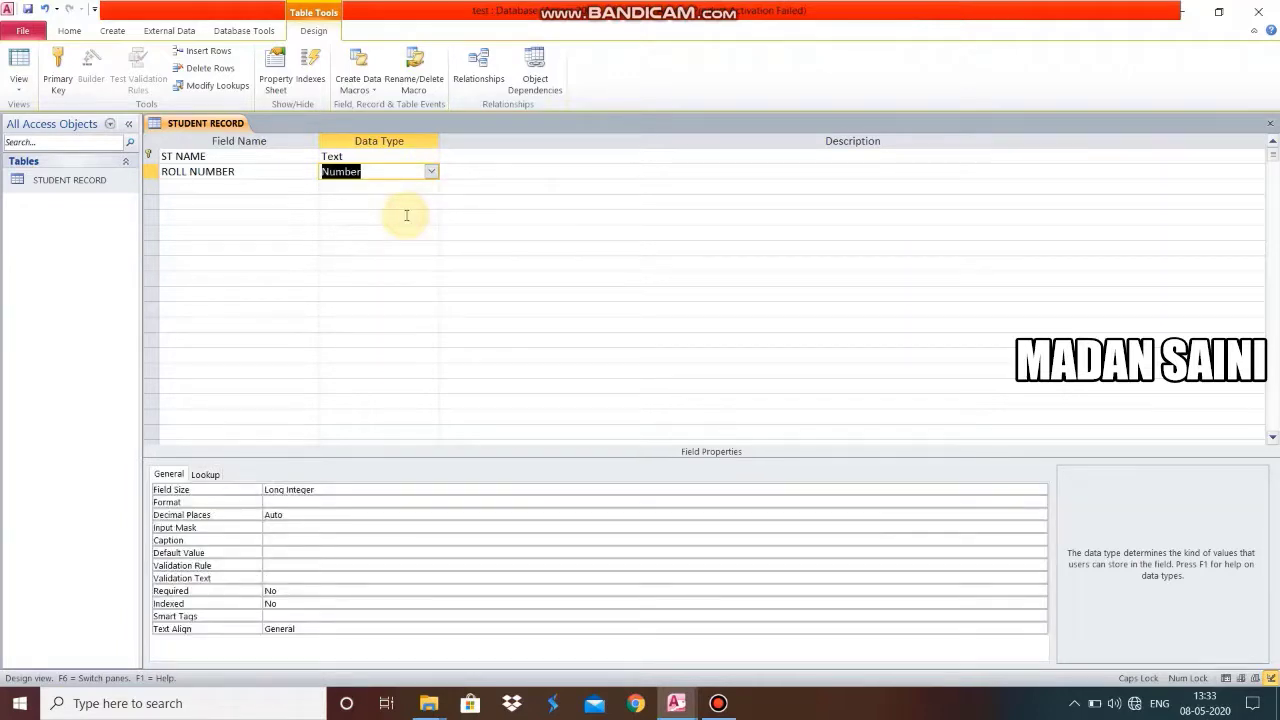
# Add a CLASS field below ROLL NUMBER with the Text data type.
pyautogui.click(204, 189)
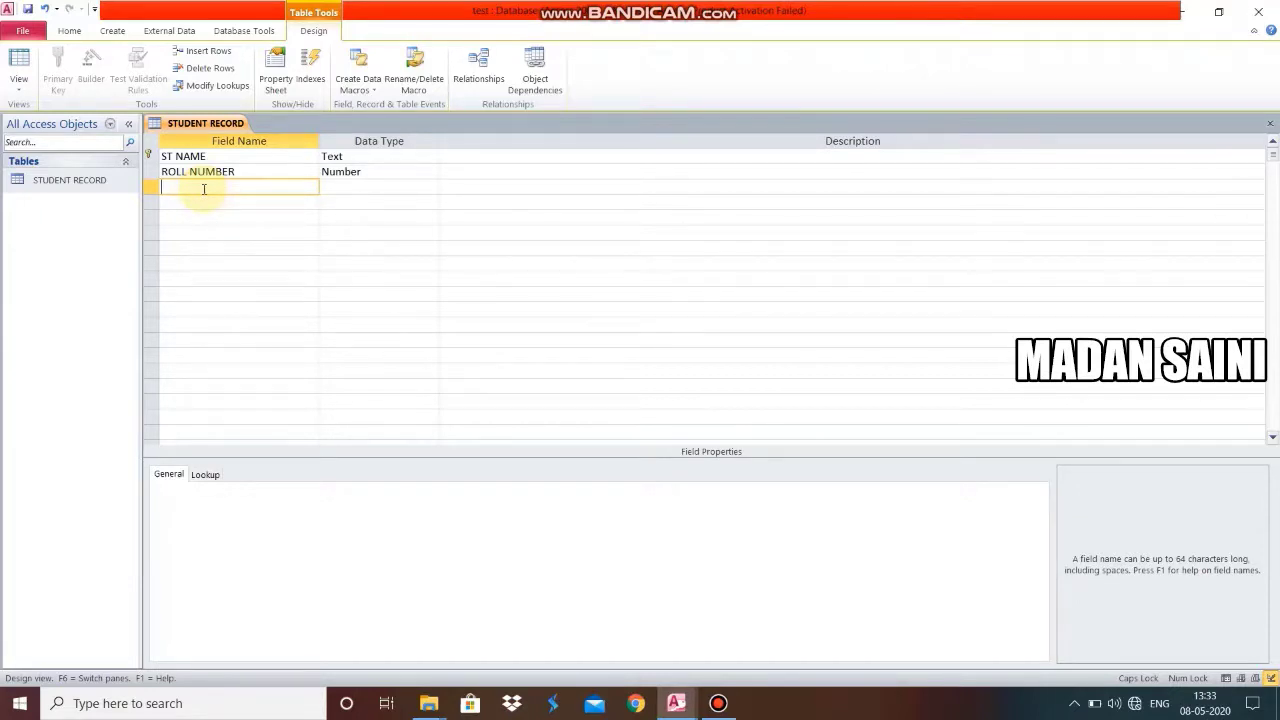
pyautogui.write('CLASS')
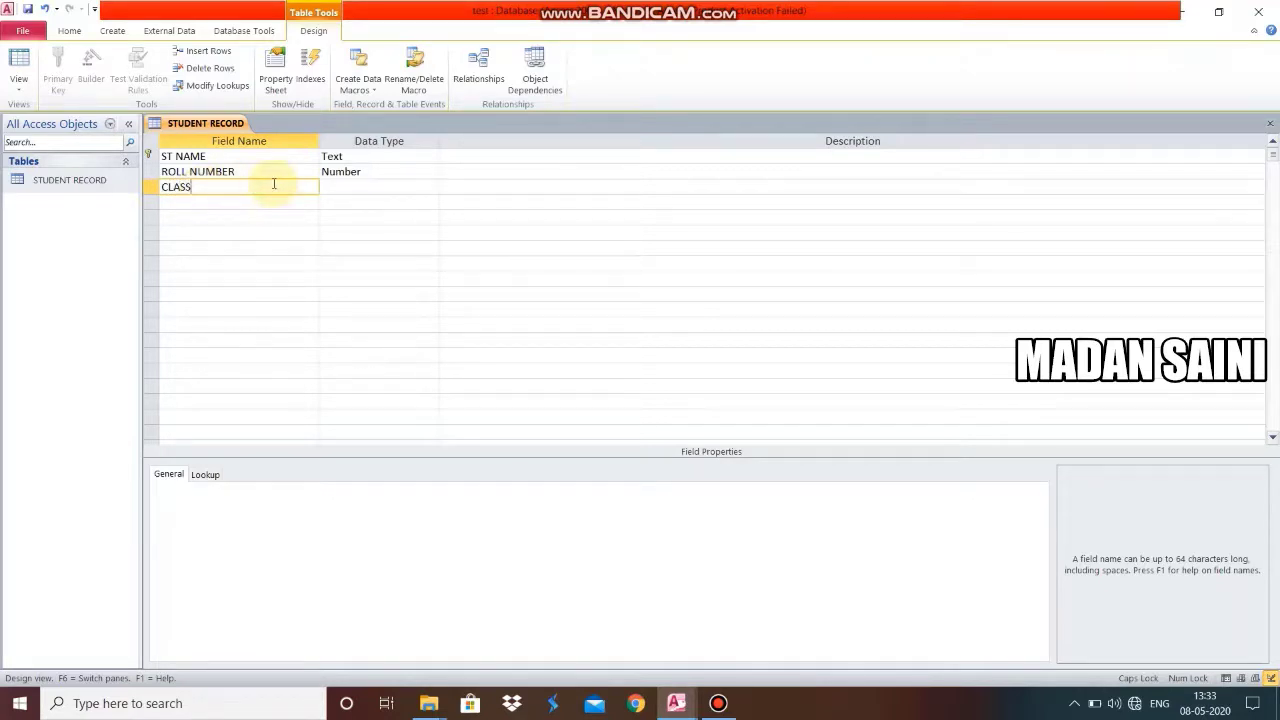
pyautogui.click(360, 186)
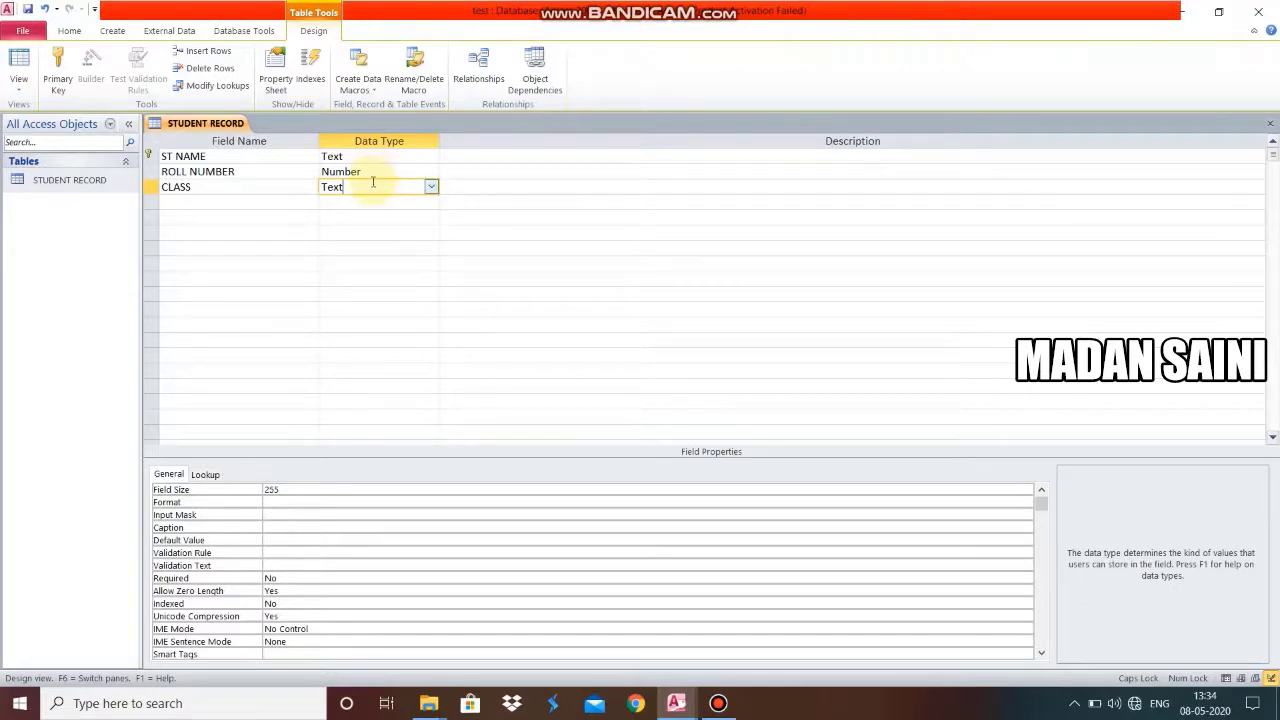
# Add a DOB field below CLASS and set its data type to Date/Time.
pyautogui.click(199, 205)
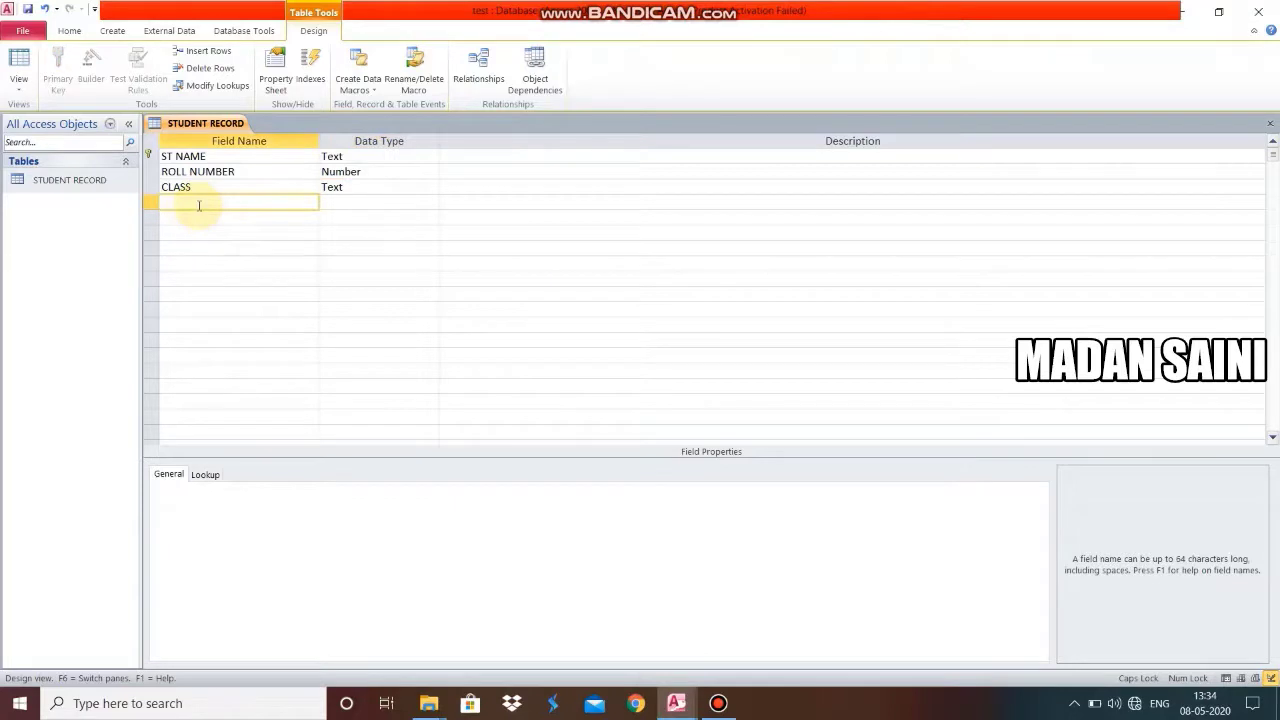
pyautogui.write('DOB')
pyautogui.click(350, 202)
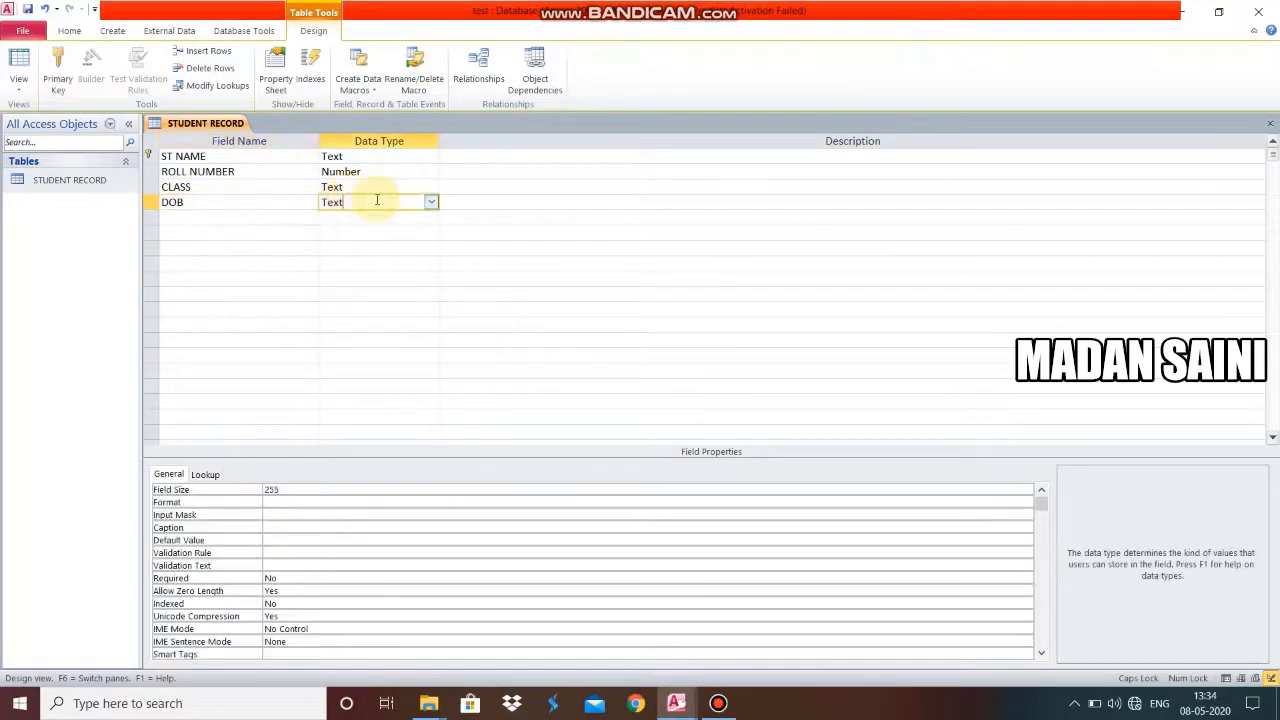
pyautogui.click(430, 202)
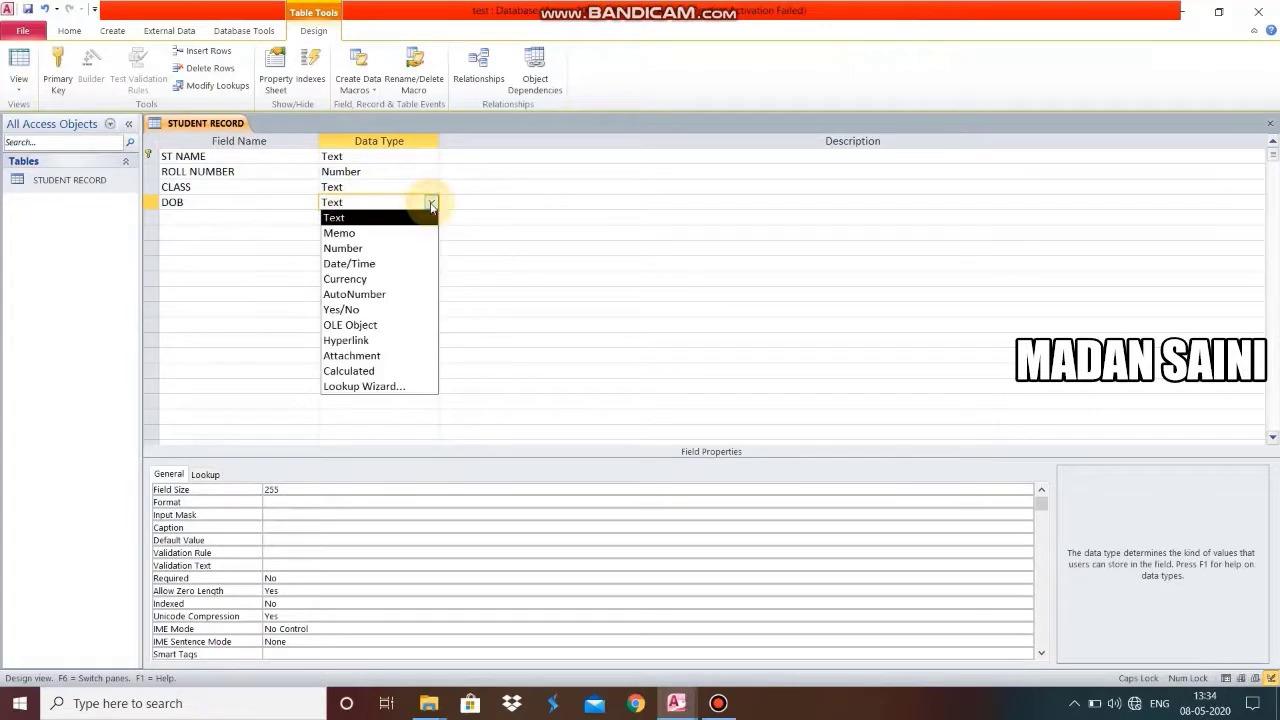
pyautogui.click(393, 264)
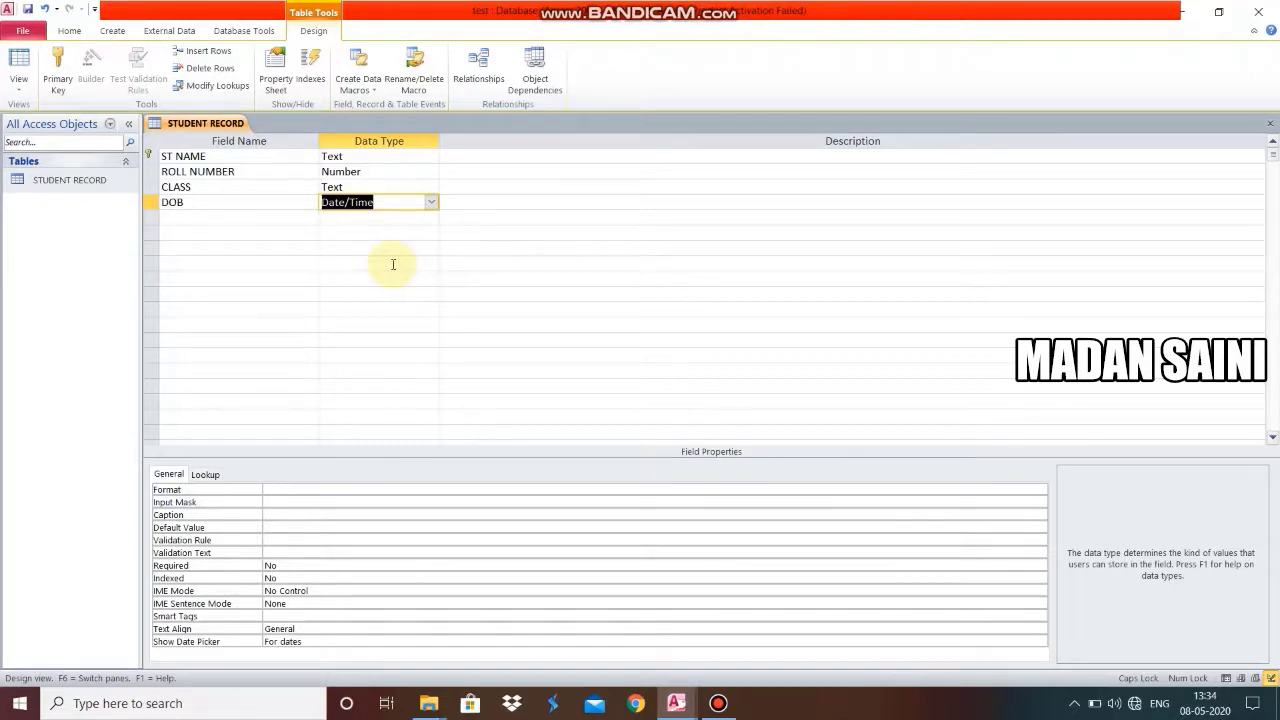
# Add an SR NUMBER field below DOB and set its data type to Number.
pyautogui.click(198, 222)
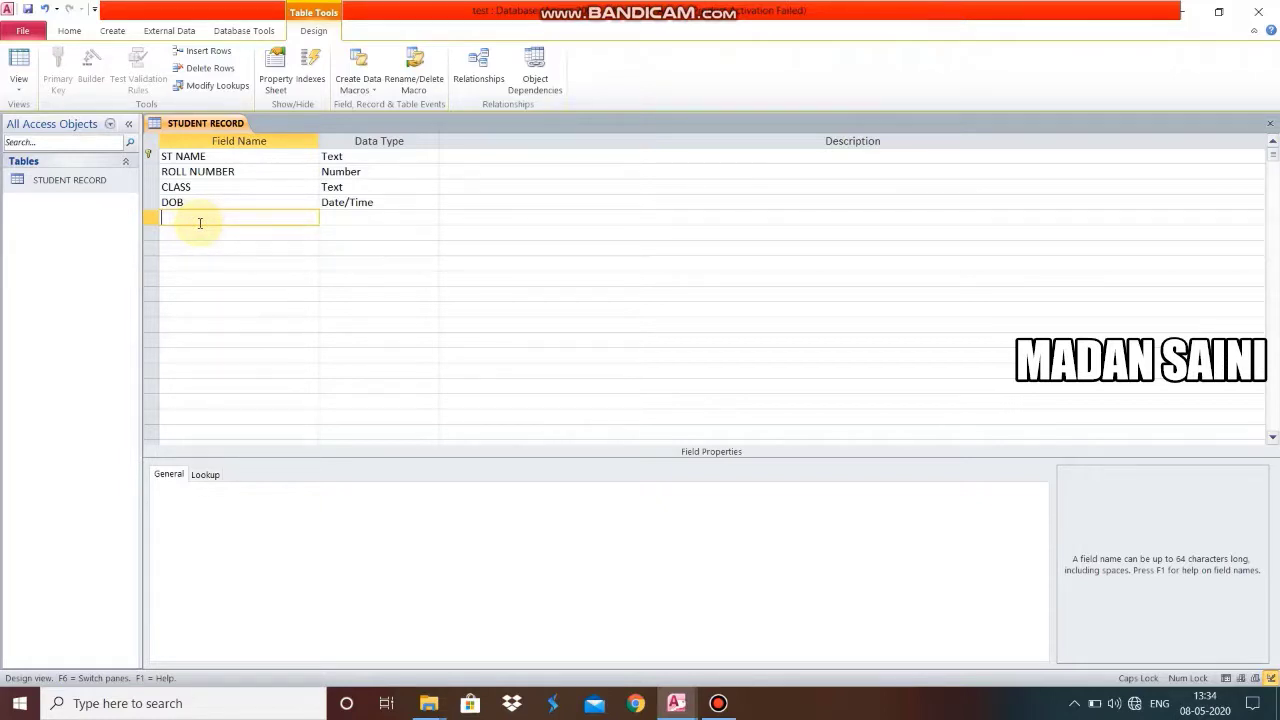
pyautogui.write('SR NUMBER')
pyautogui.click(360, 218)
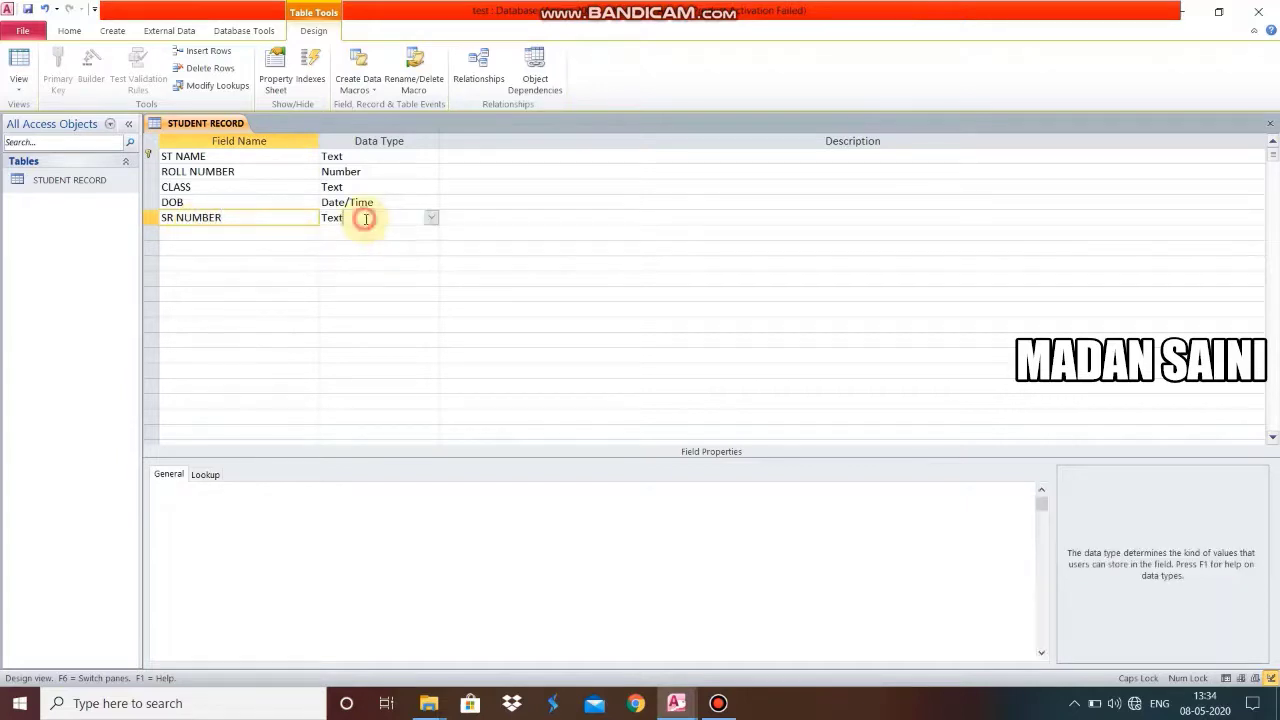
pyautogui.click(431, 218)
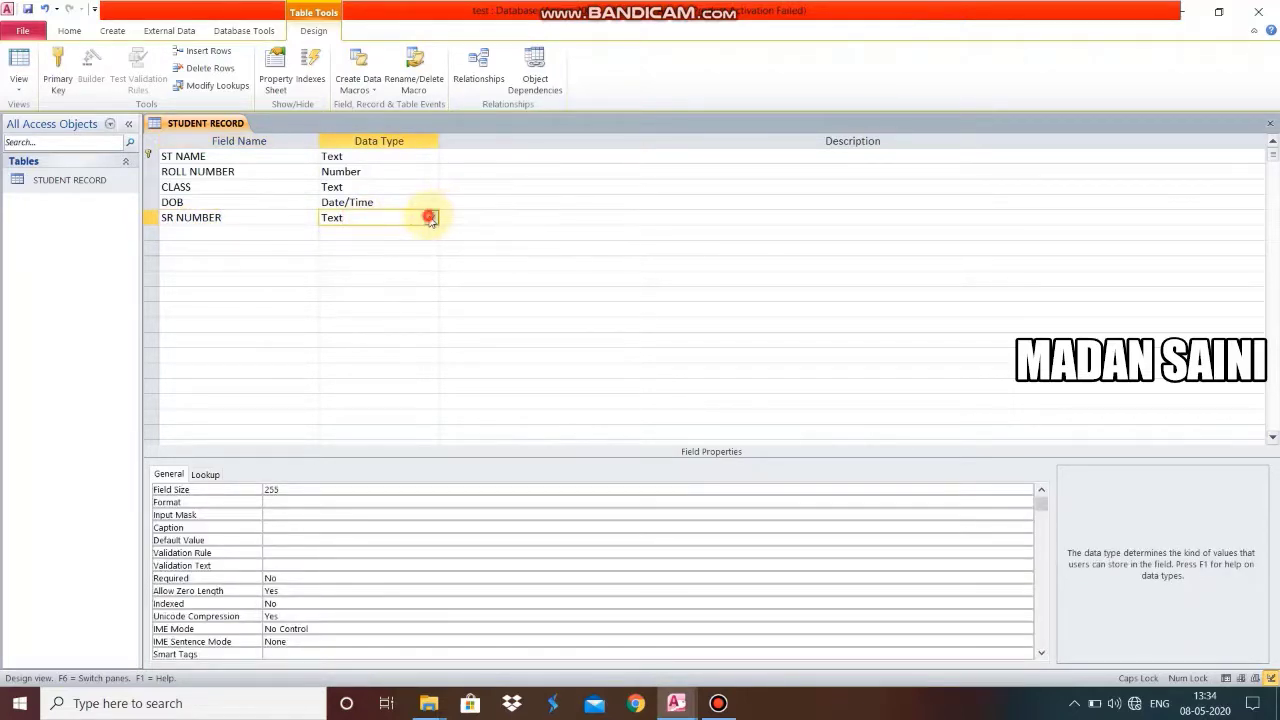
pyautogui.click(400, 264)
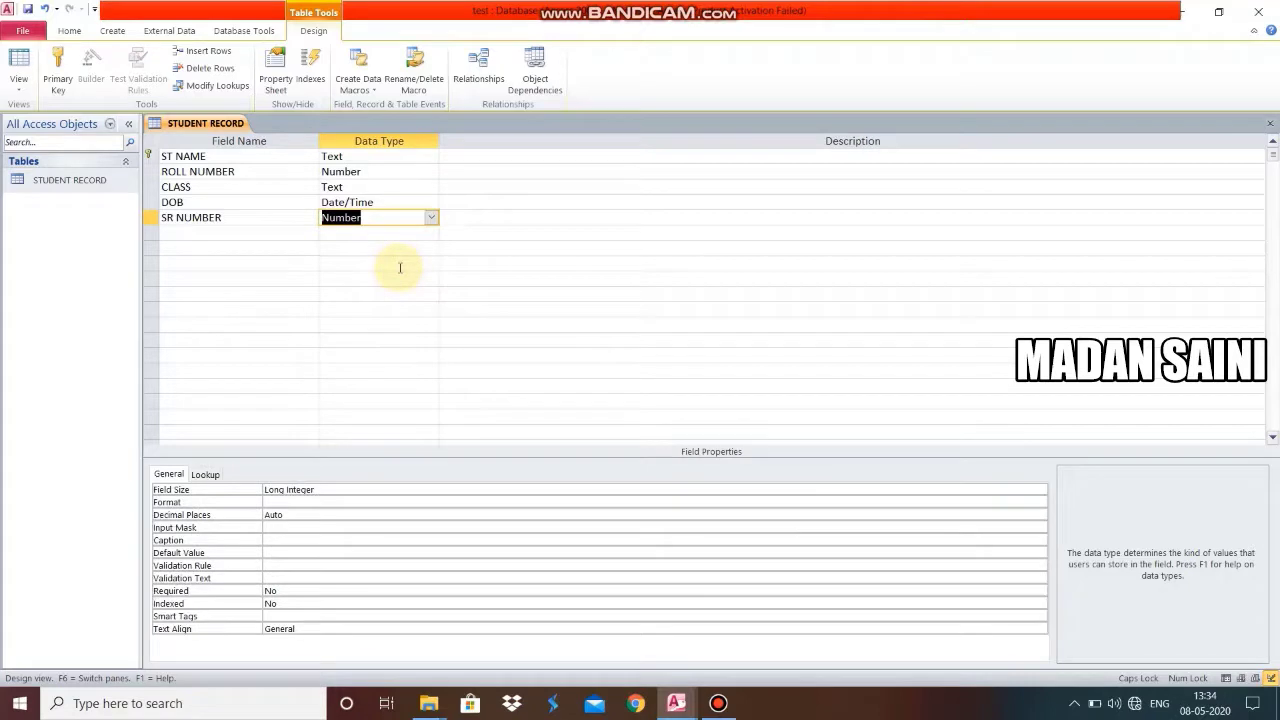
# Add a FEE AMOUNT field below SR NUMBER and set its data type to Currency.
pyautogui.click(196, 232)
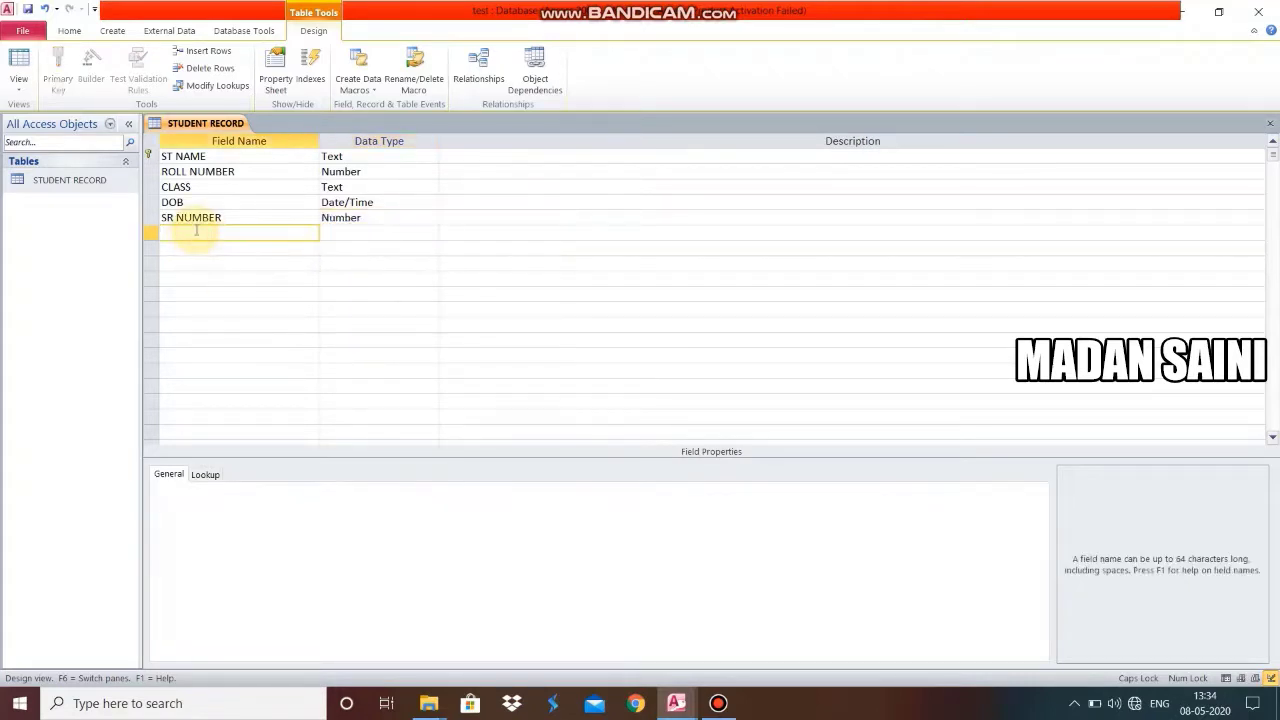
pyautogui.write('FEE AMOUNT')
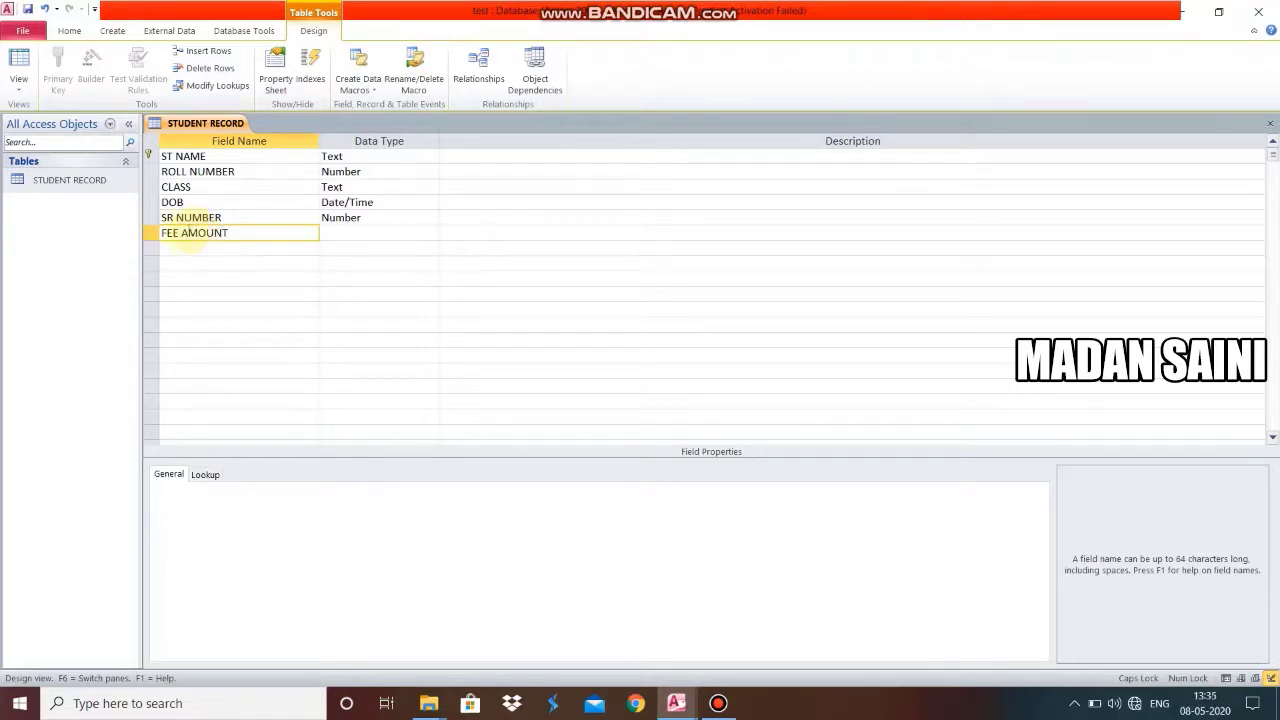
pyautogui.click(361, 230)
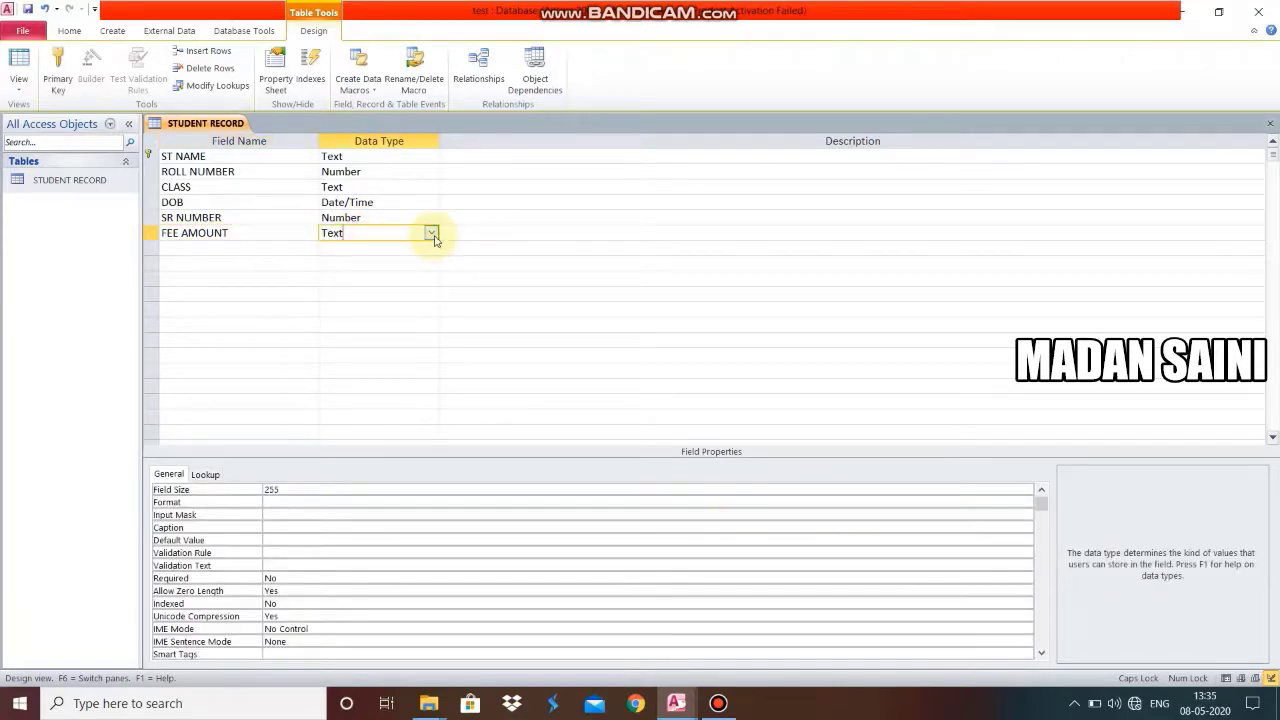
pyautogui.click(431, 233)
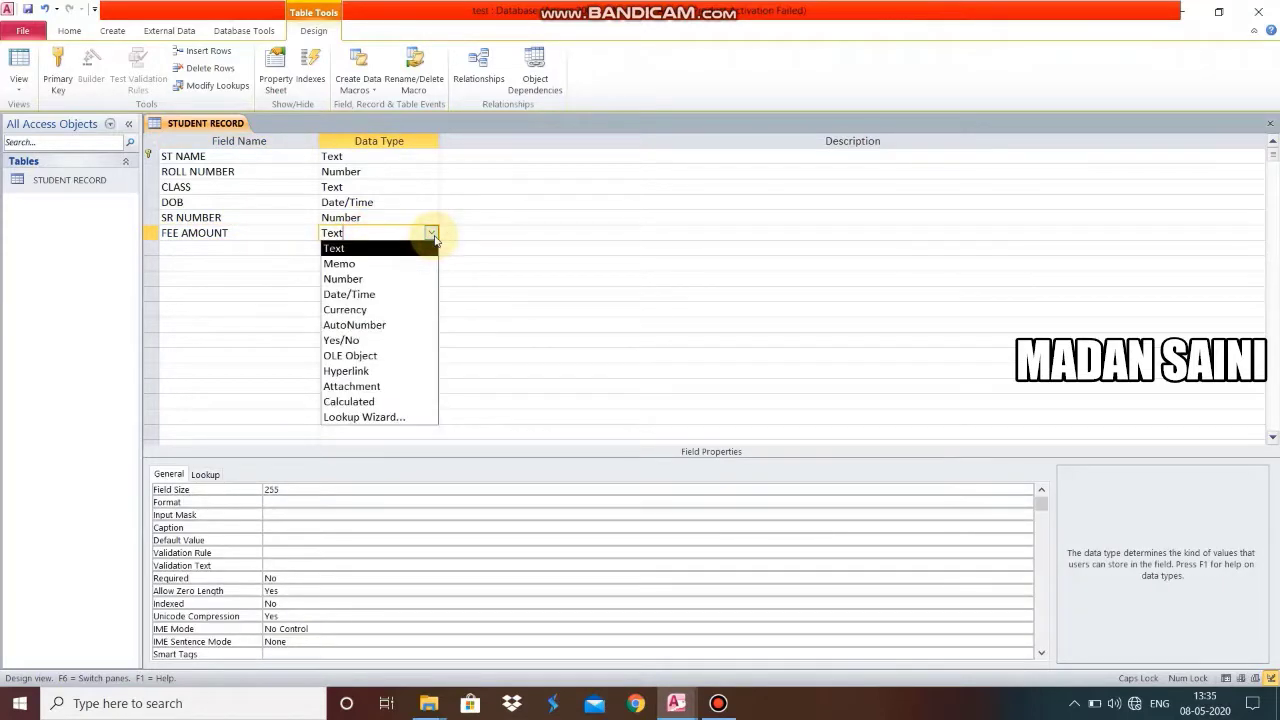
pyautogui.click(400, 309)
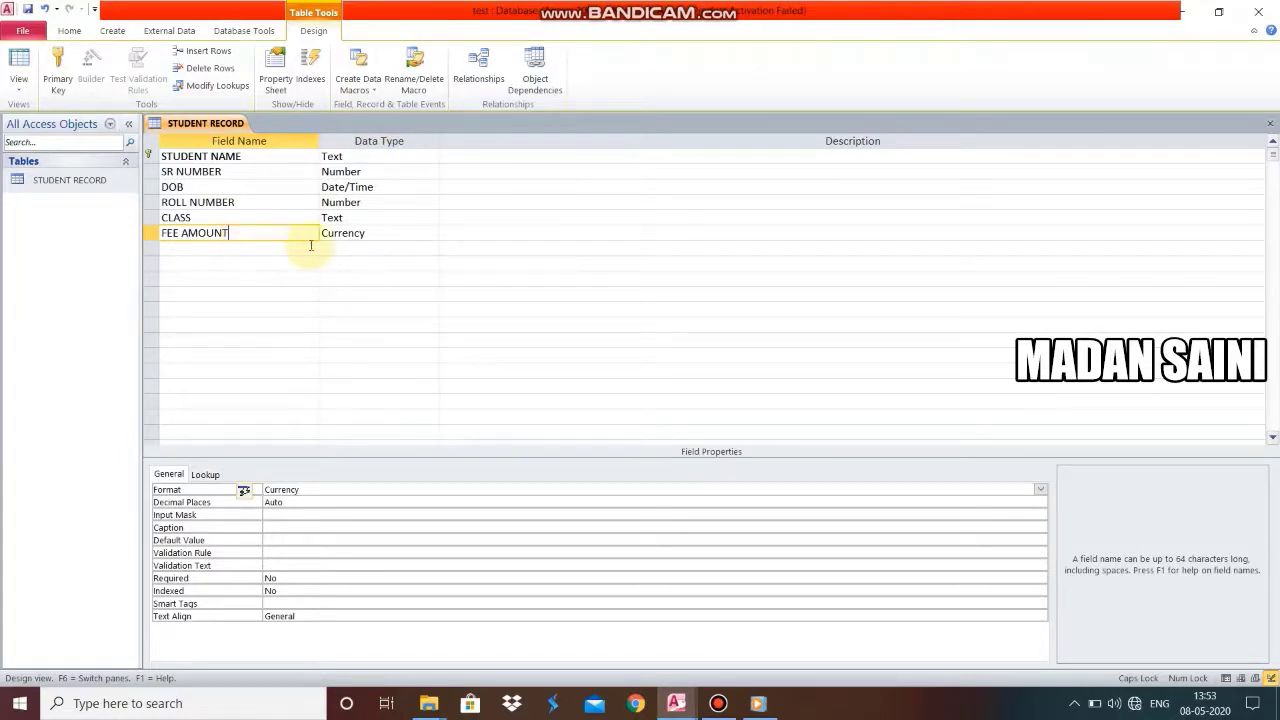
# Switch the FEE AMOUNT field's Format property to Euro and back to Currency.
pyautogui.click(391, 235)
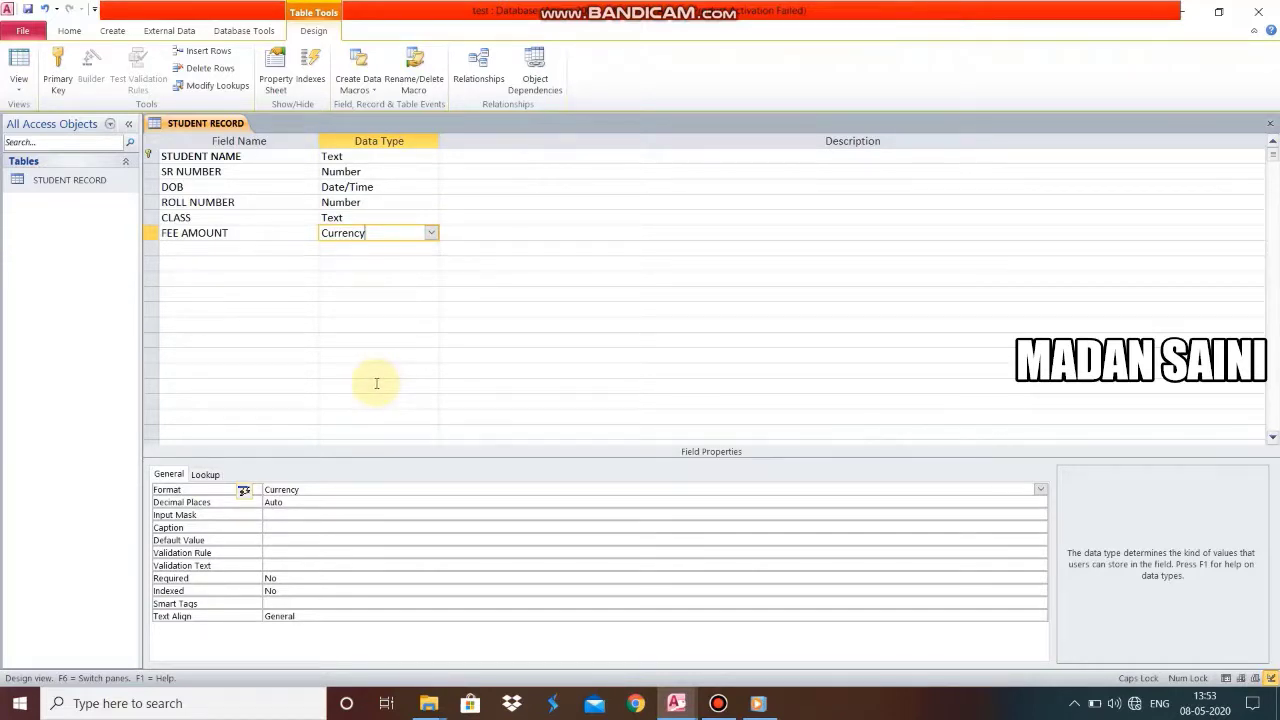
pyautogui.click(350, 491)
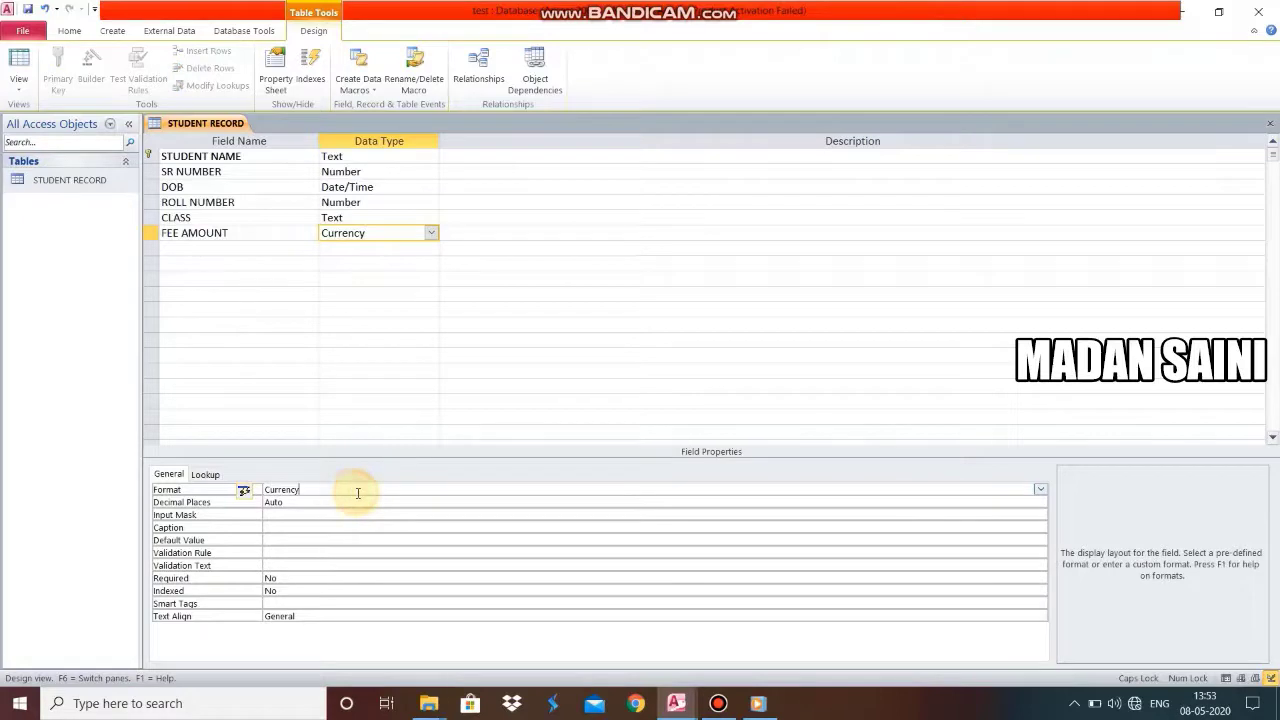
pyautogui.click(1042, 490)
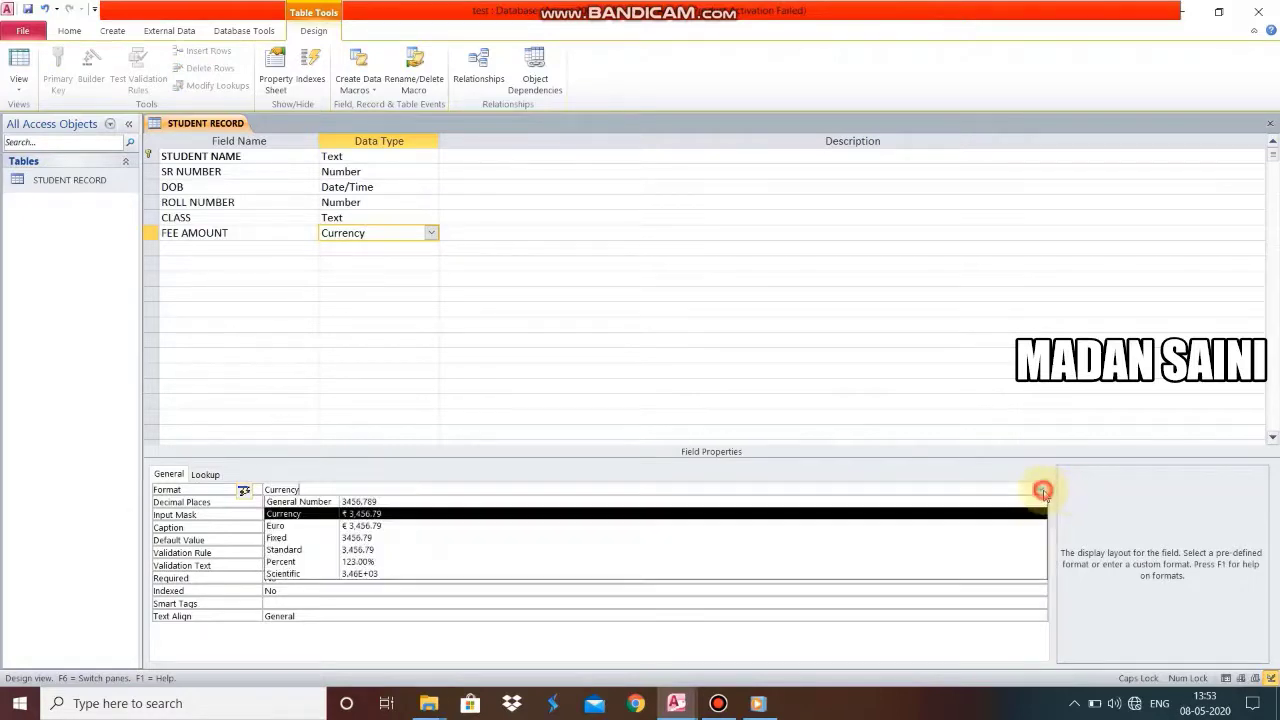
pyautogui.click(418, 513)
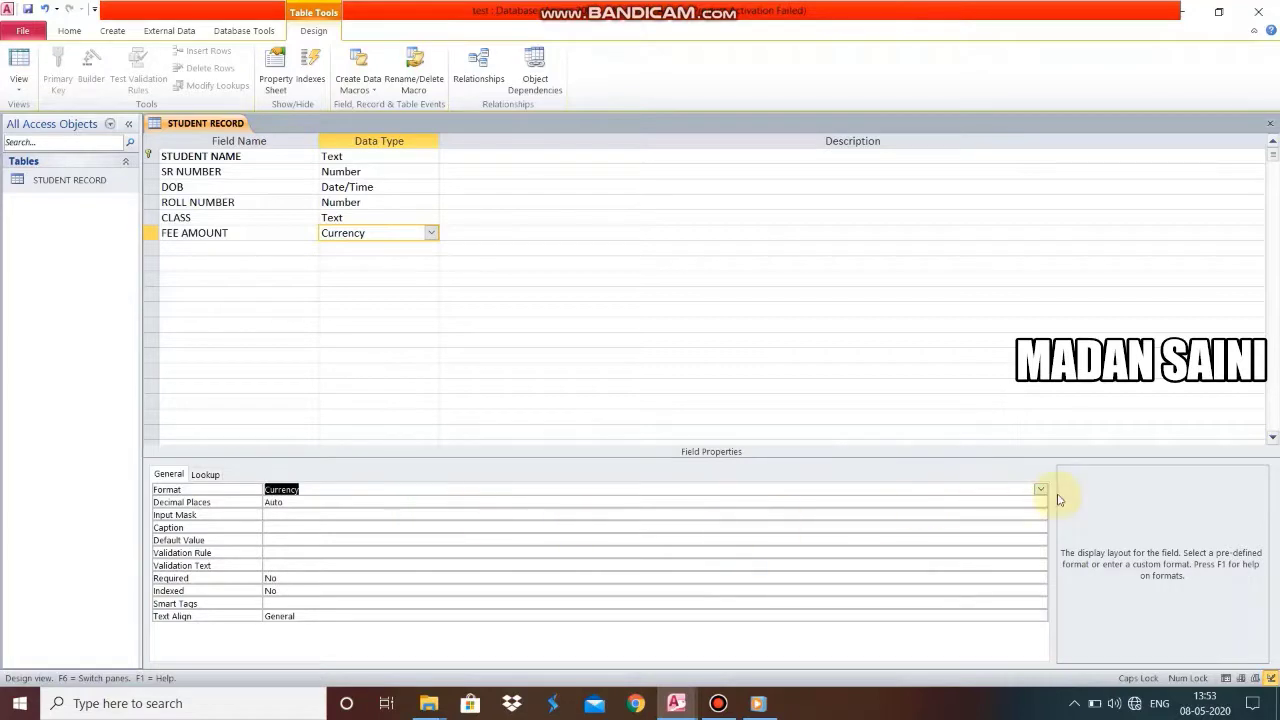
pyautogui.click(1042, 490)
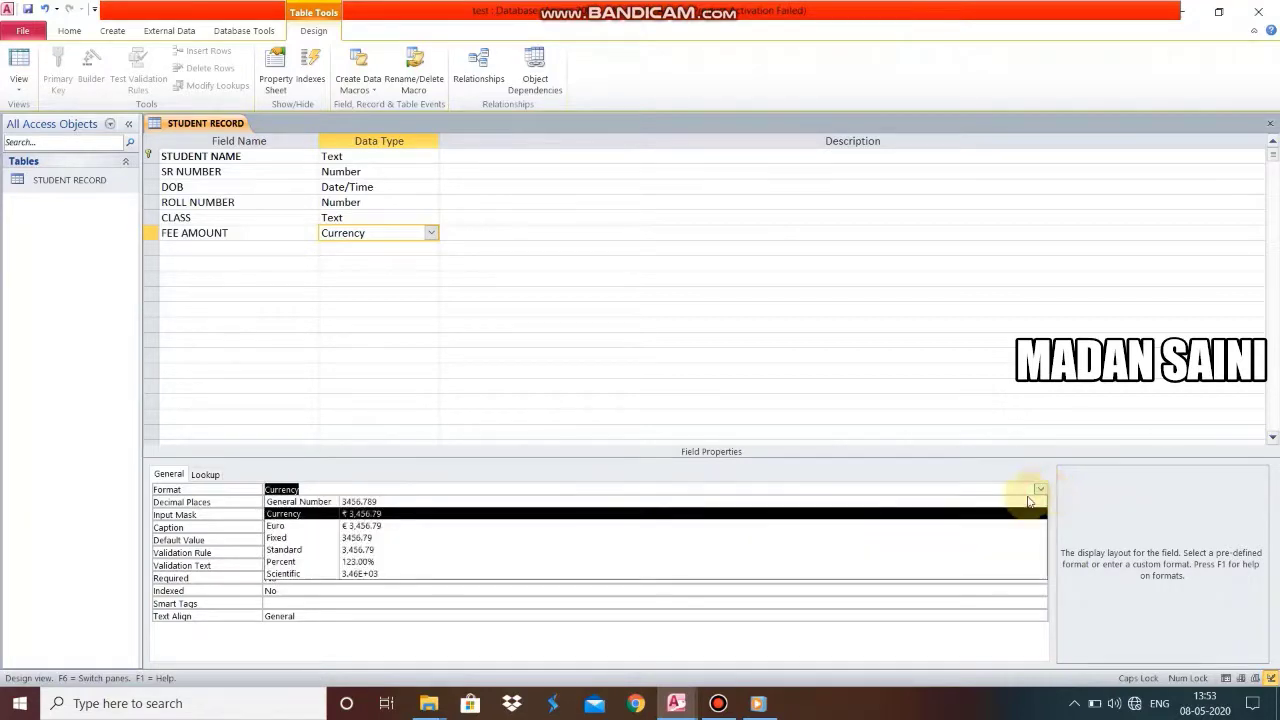
pyautogui.click(430, 527)
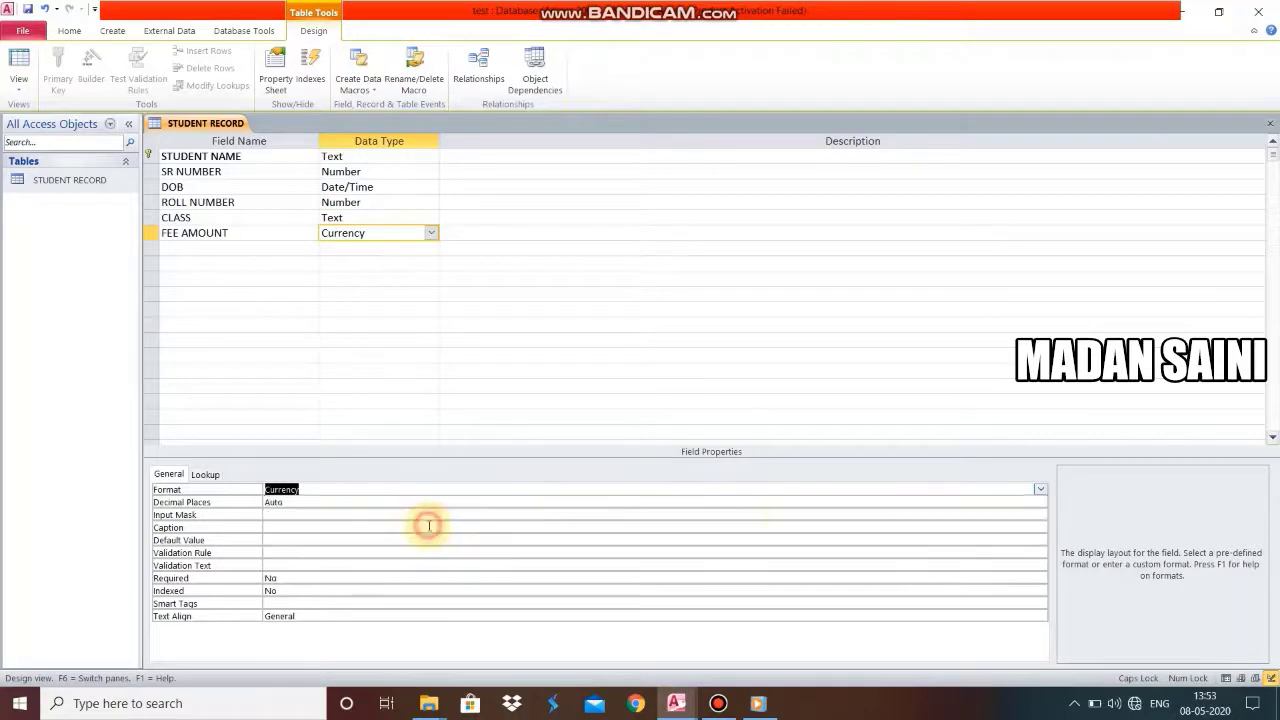
pyautogui.click(1040, 490)
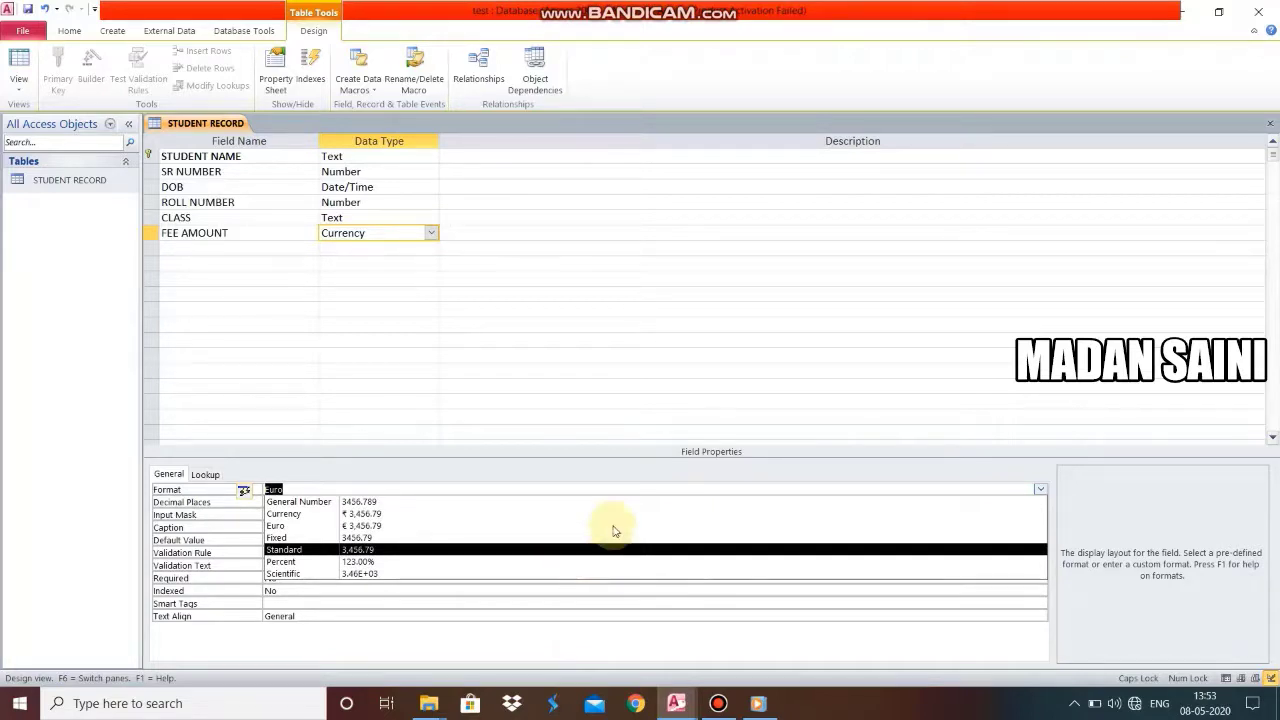
pyautogui.click(347, 515)
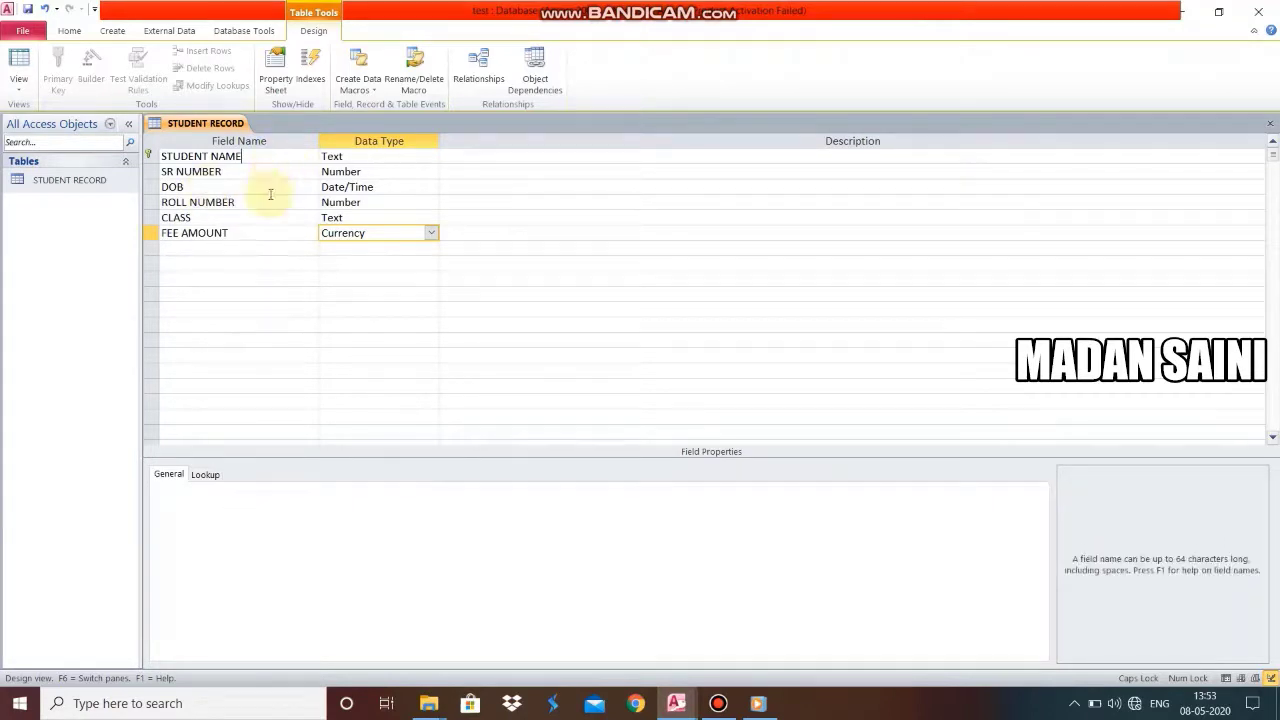
# Examine the Format and Decimal Places properties of the FEE AMOUNT field.
pyautogui.click(246, 262)
pyautogui.click(237, 292)
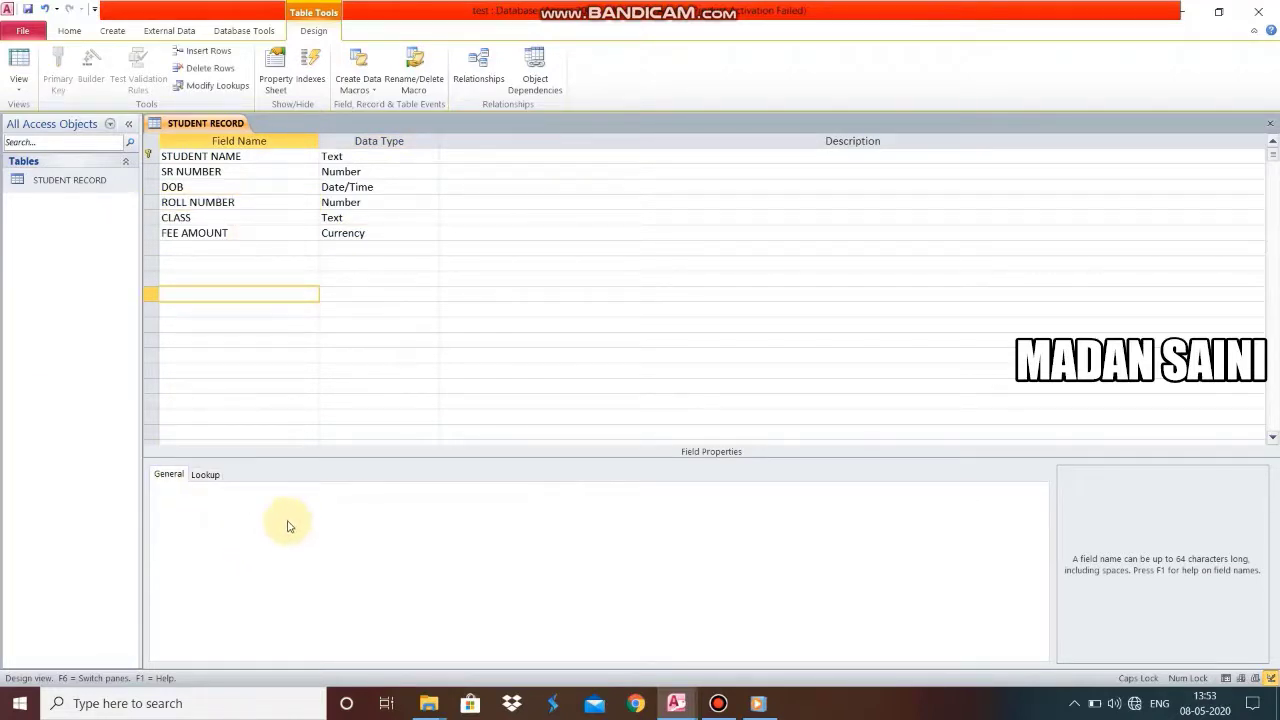
pyautogui.click(255, 234)
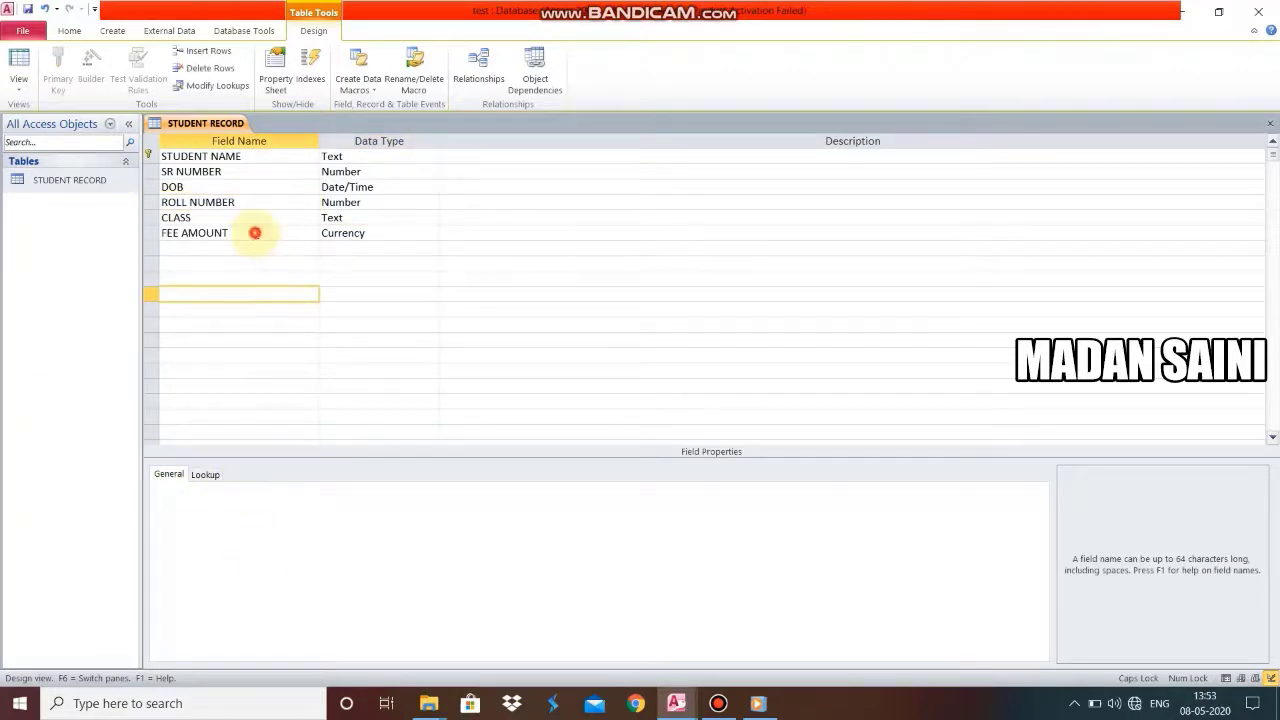
pyautogui.click(313, 491)
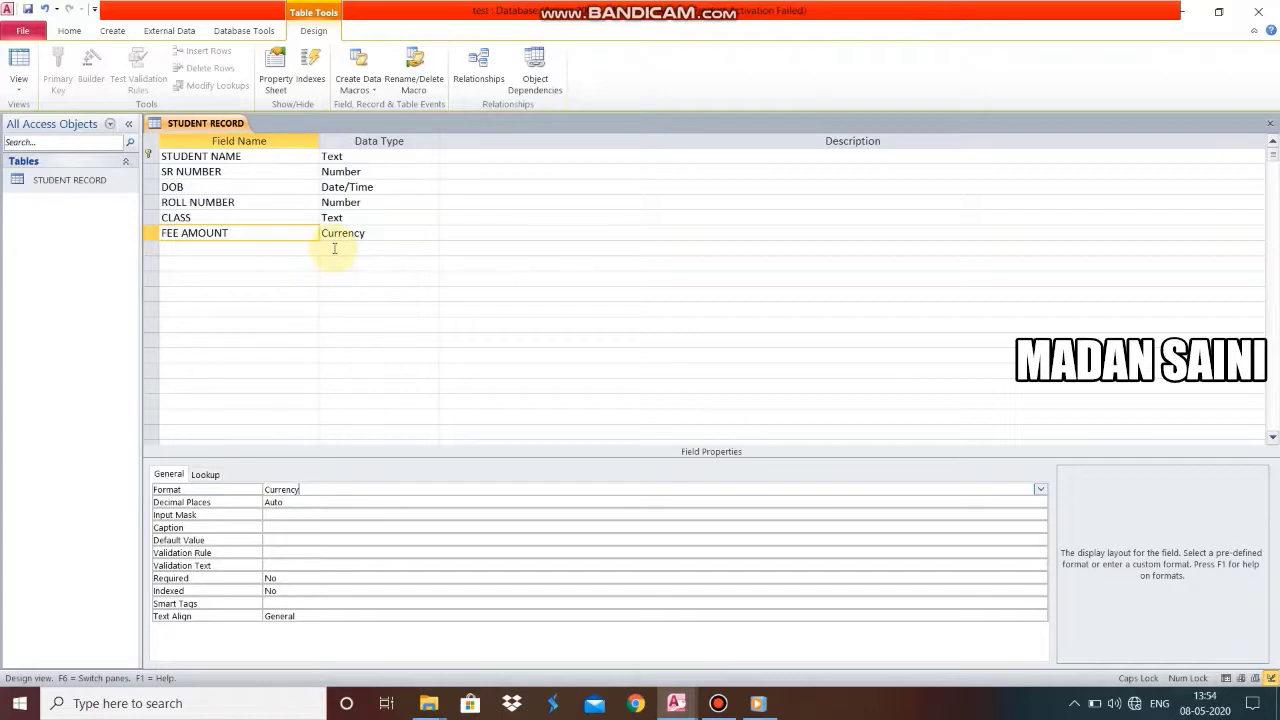
pyautogui.click(240, 234)
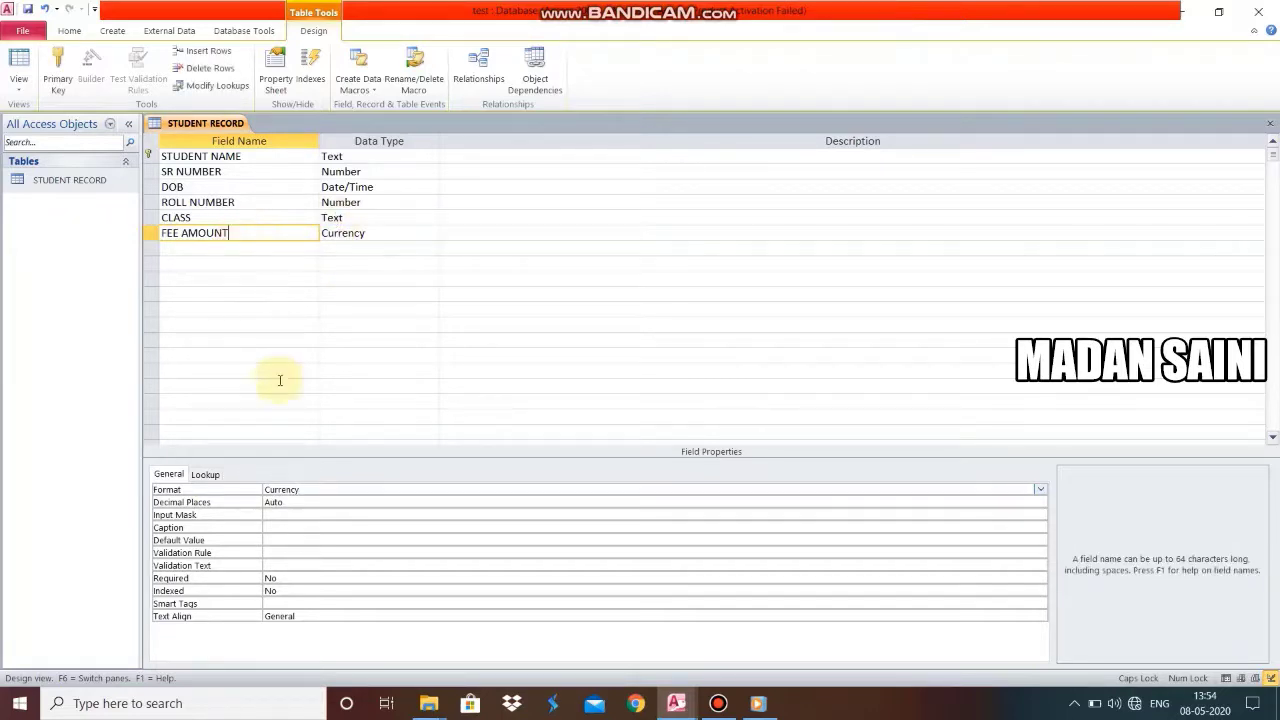
pyautogui.click(285, 502)
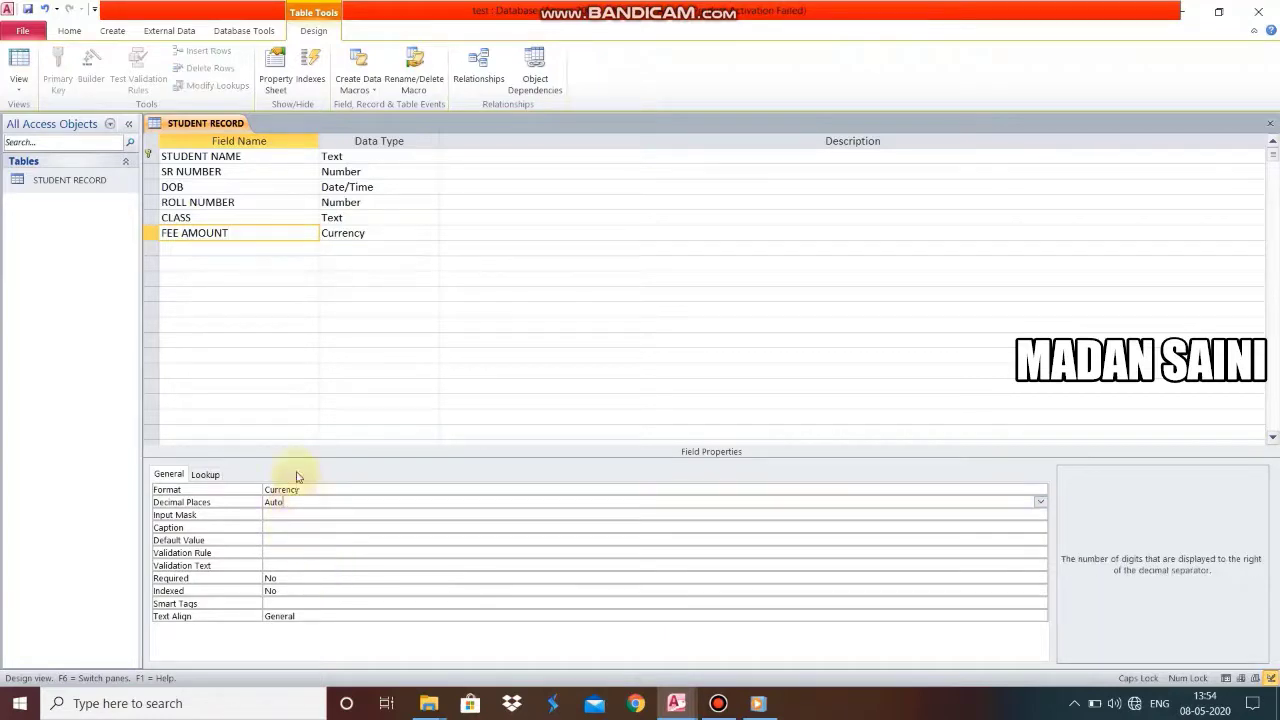
# Examine the fields' Description cells and the FEE AMOUNT field's Format, Validation Rule and Validation Text properties.
pyautogui.click(256, 204)
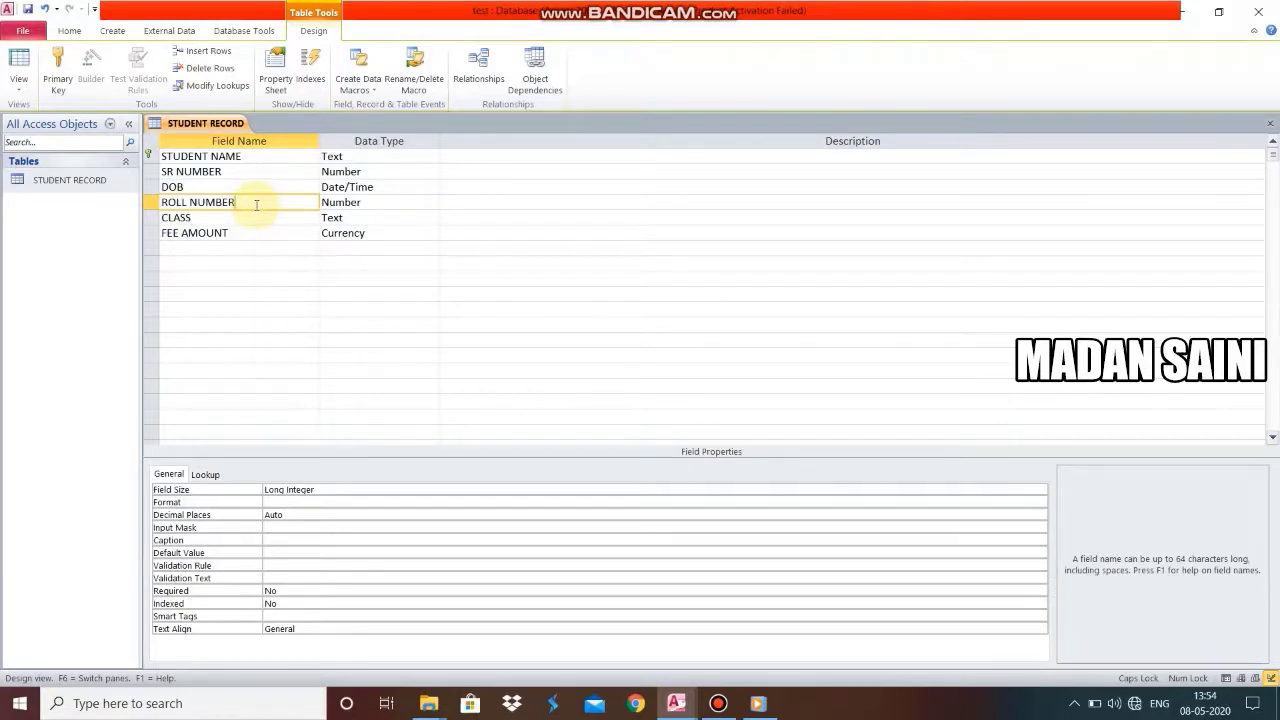
pyautogui.click(462, 157)
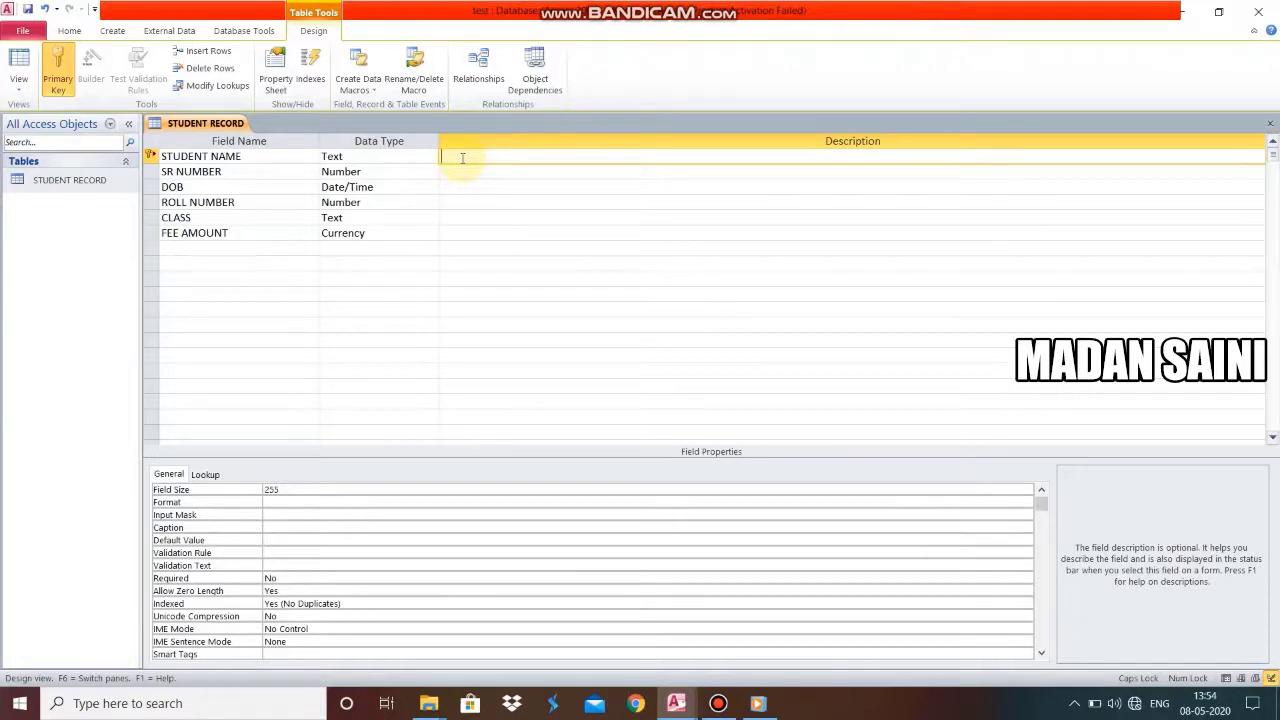
pyautogui.click(466, 171)
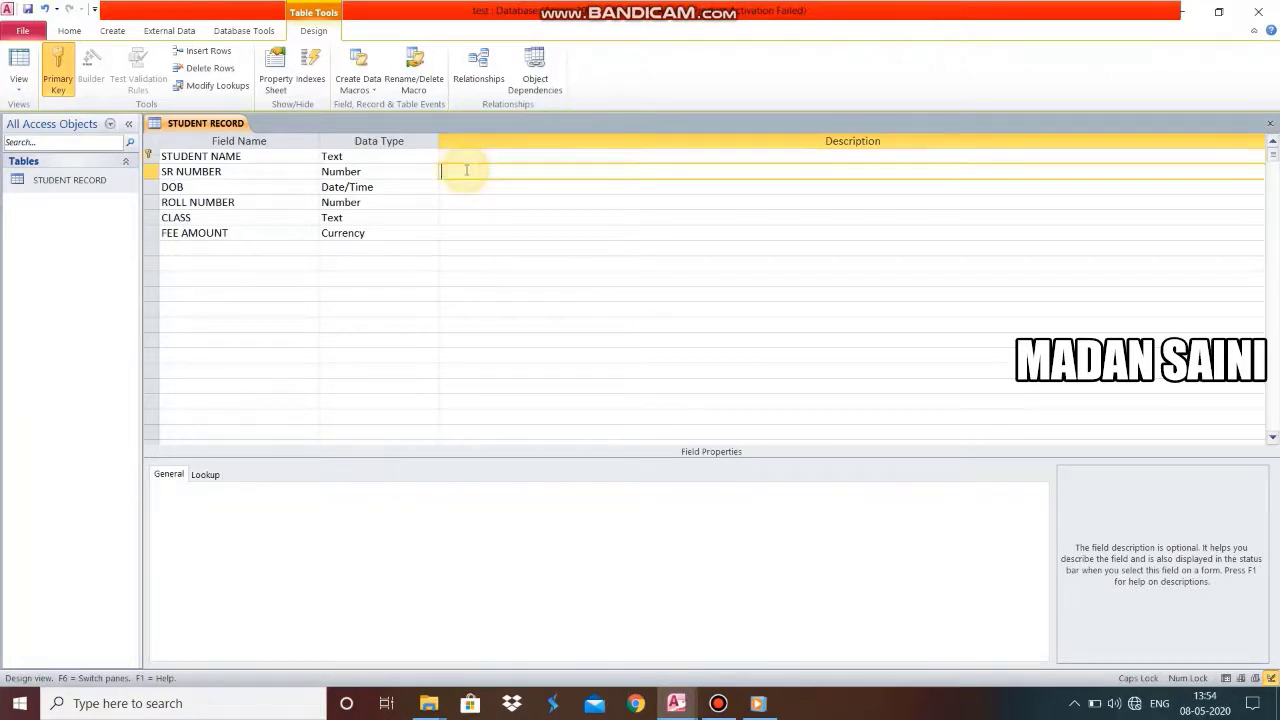
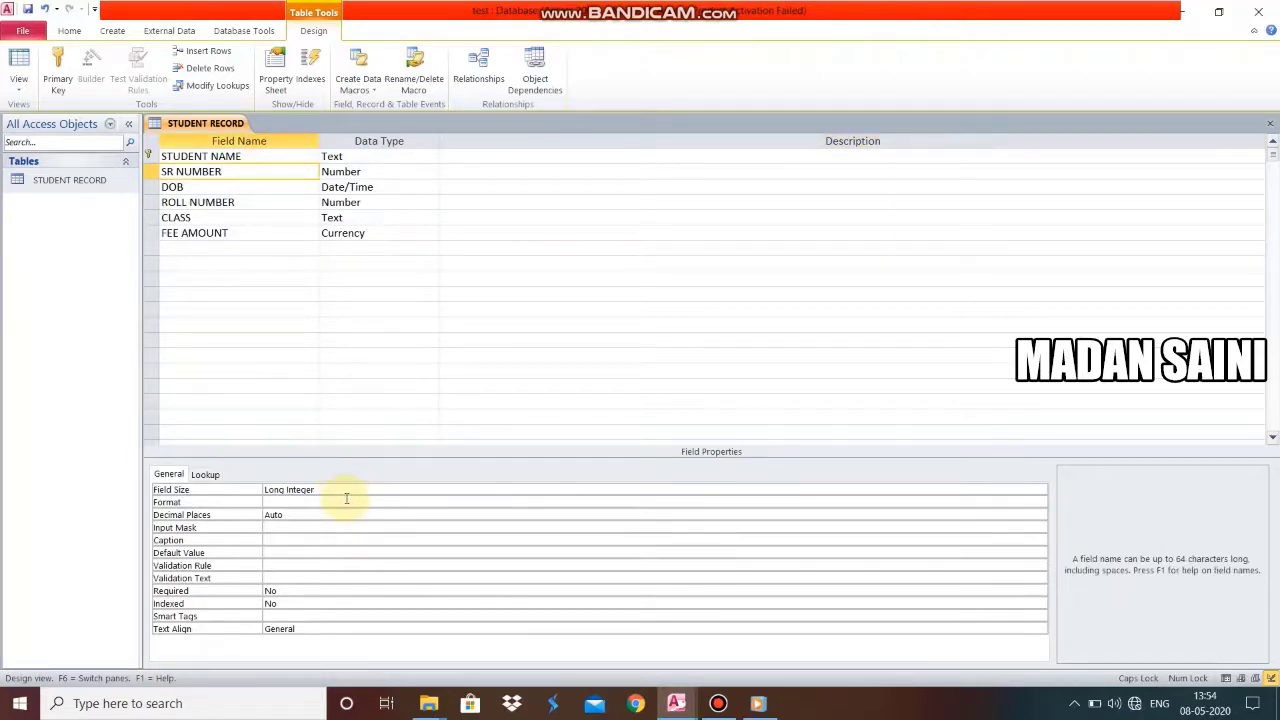
pyautogui.click(346, 501)
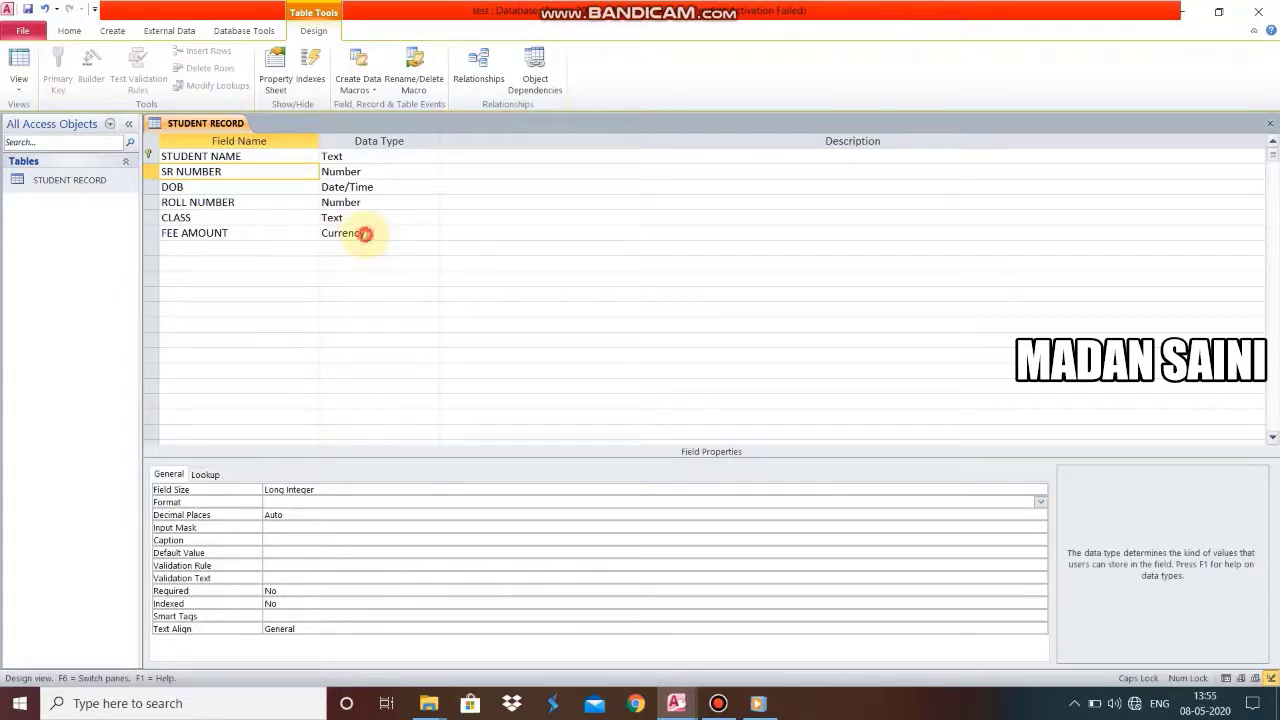
pyautogui.click(367, 234)
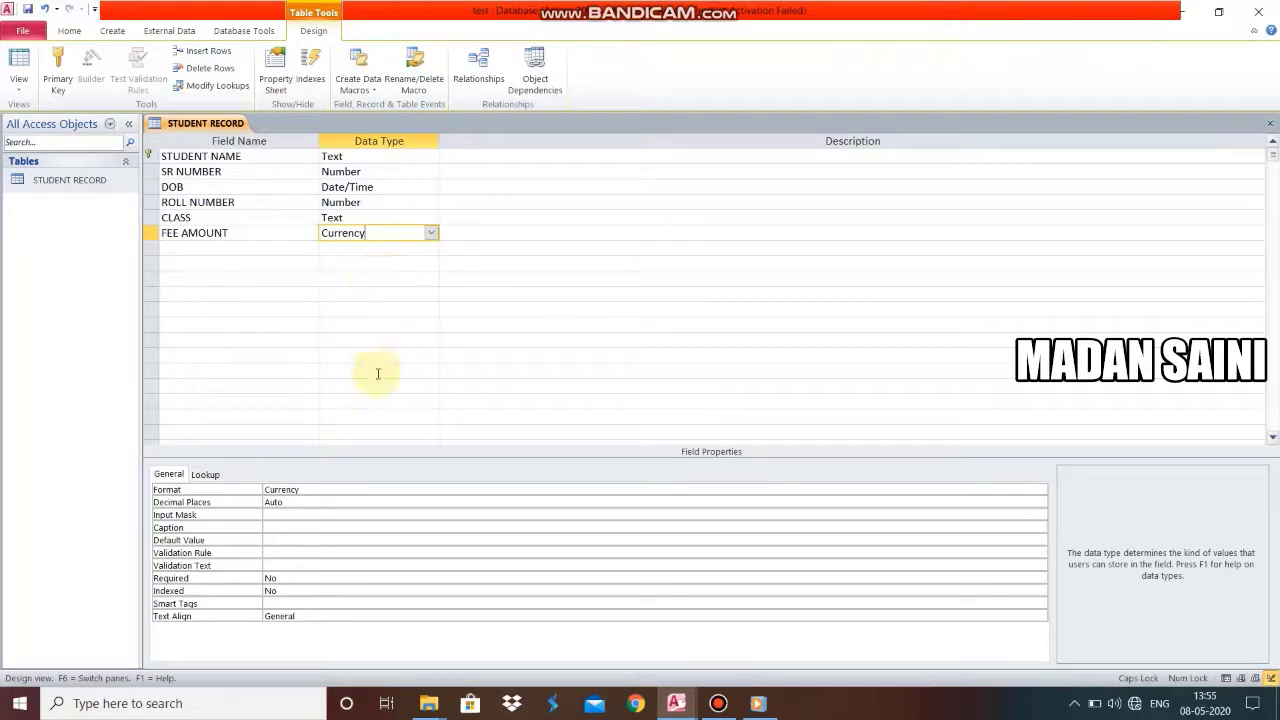
pyautogui.click(328, 490)
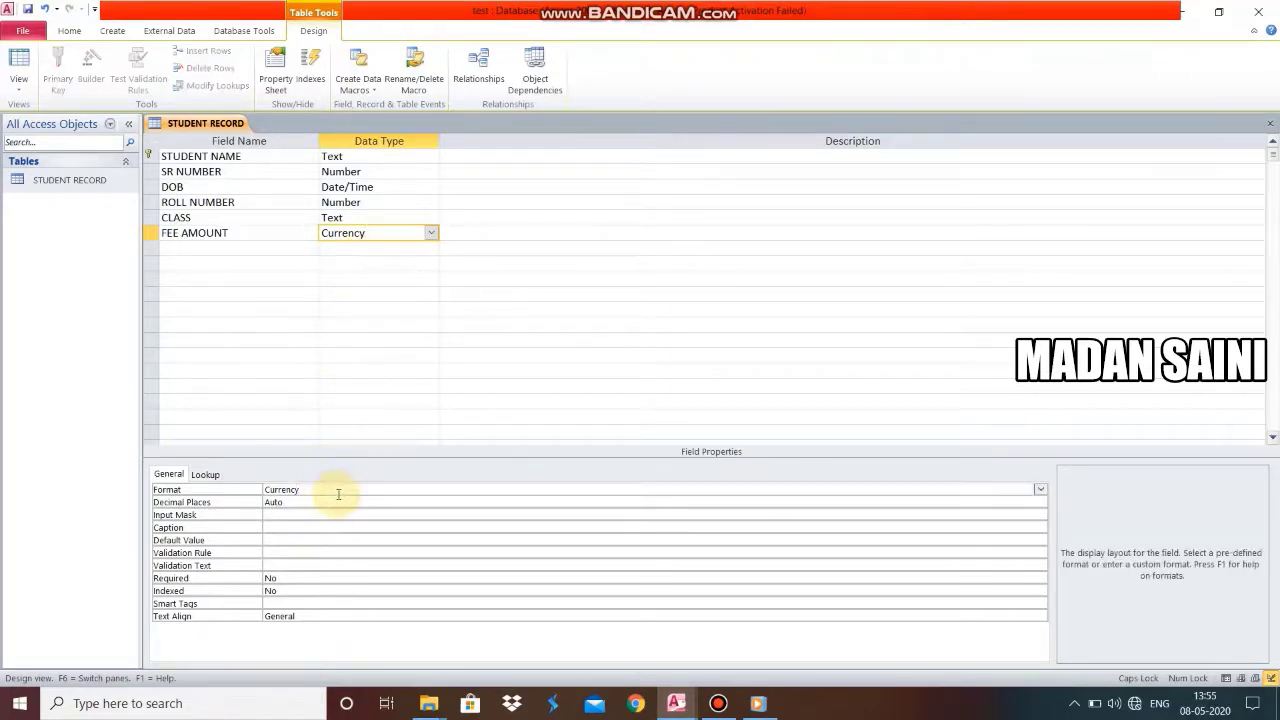
pyautogui.click(1040, 491)
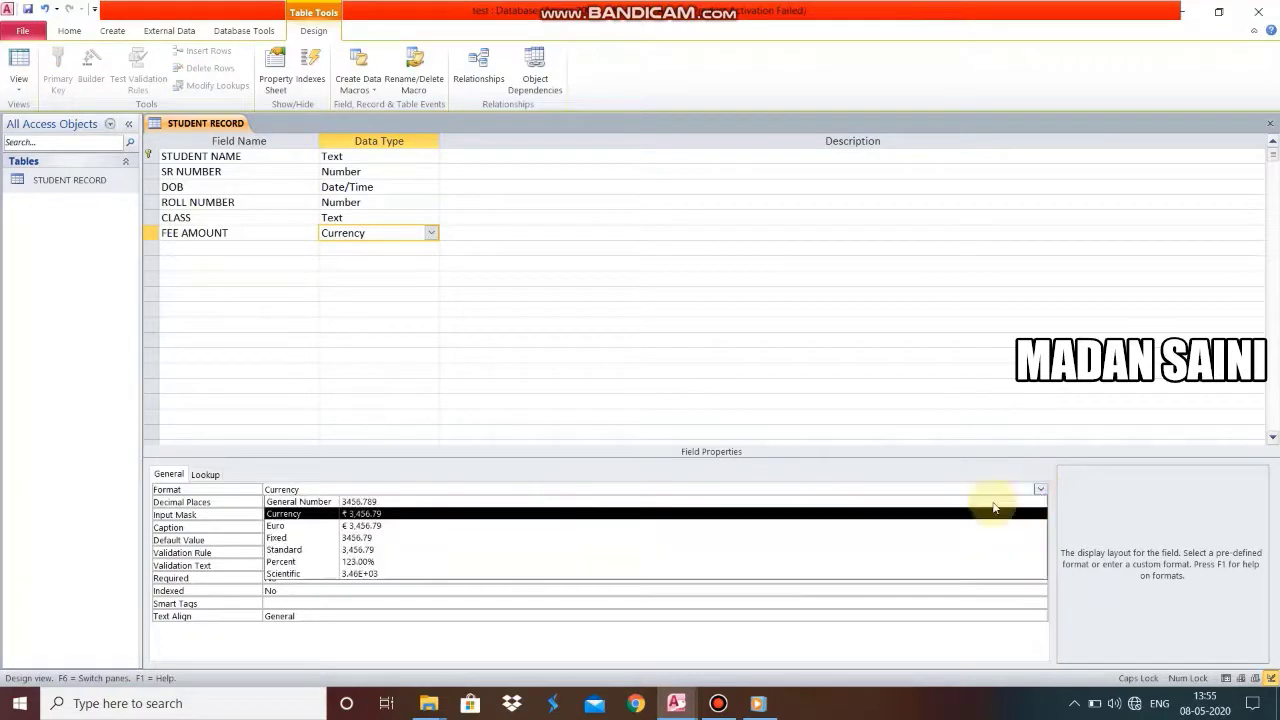
pyautogui.click(332, 515)
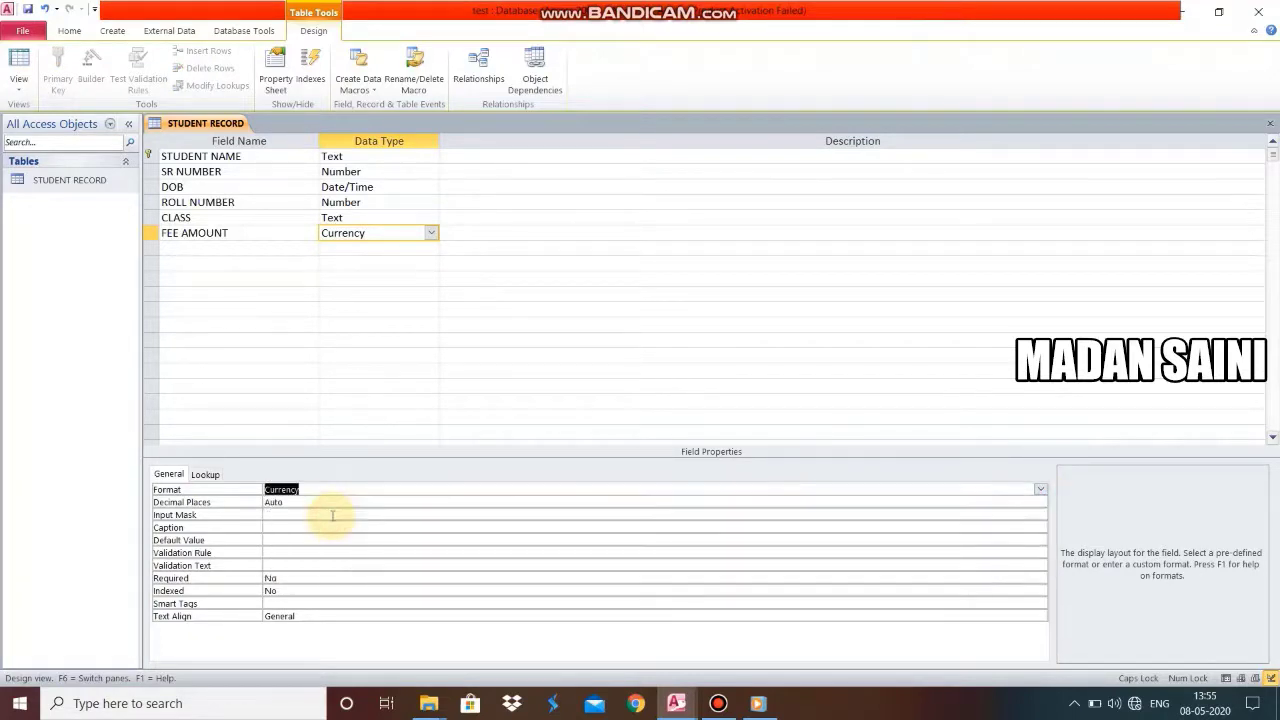
pyautogui.click(286, 551)
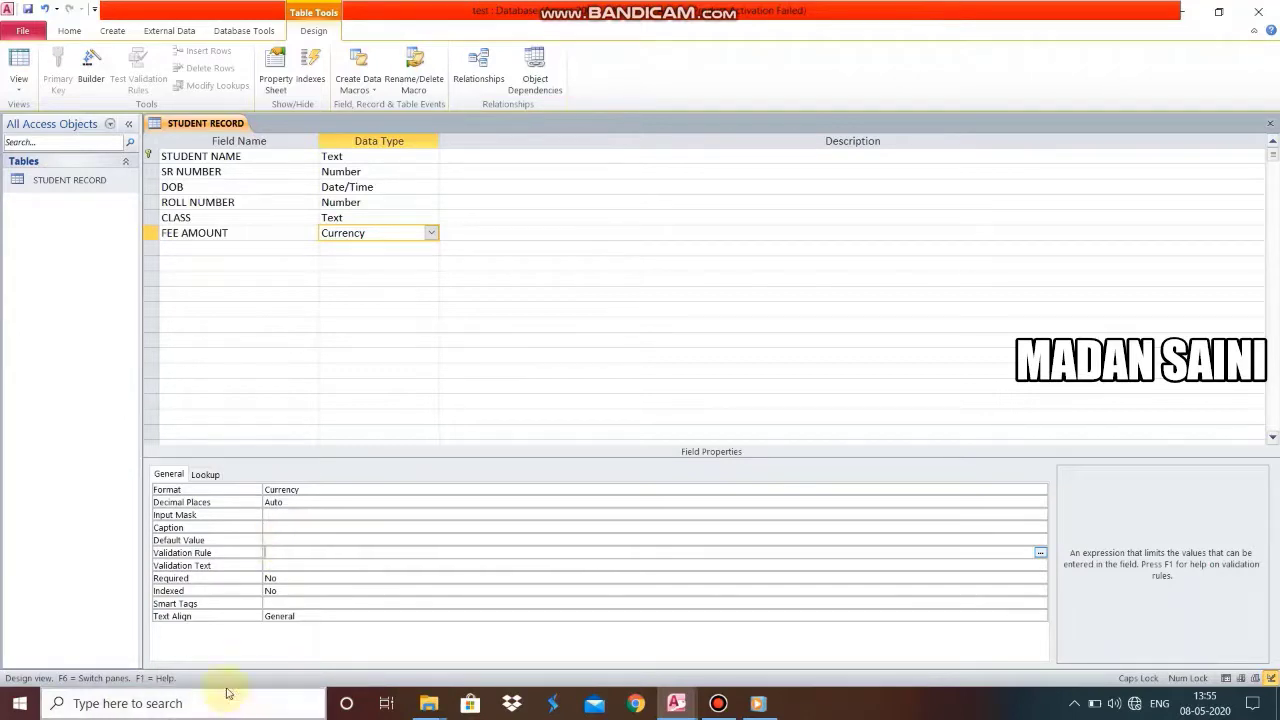
pyautogui.click(297, 570)
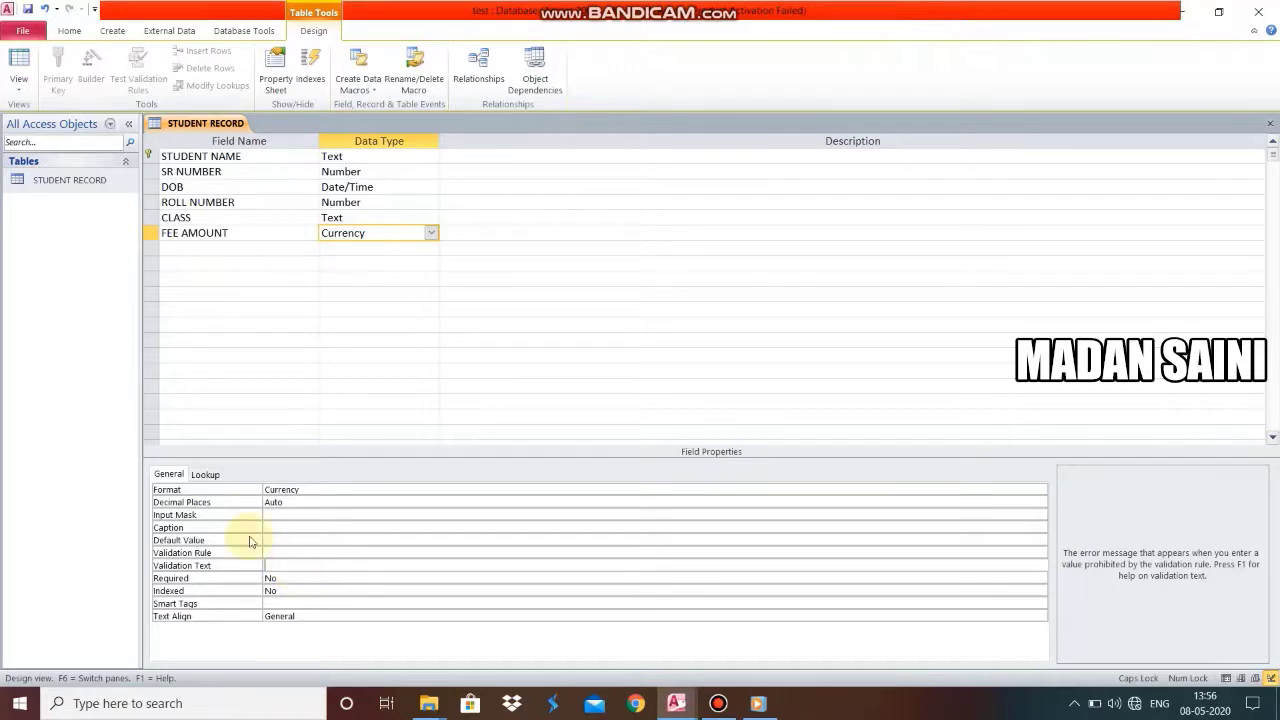
pyautogui.click(329, 190)
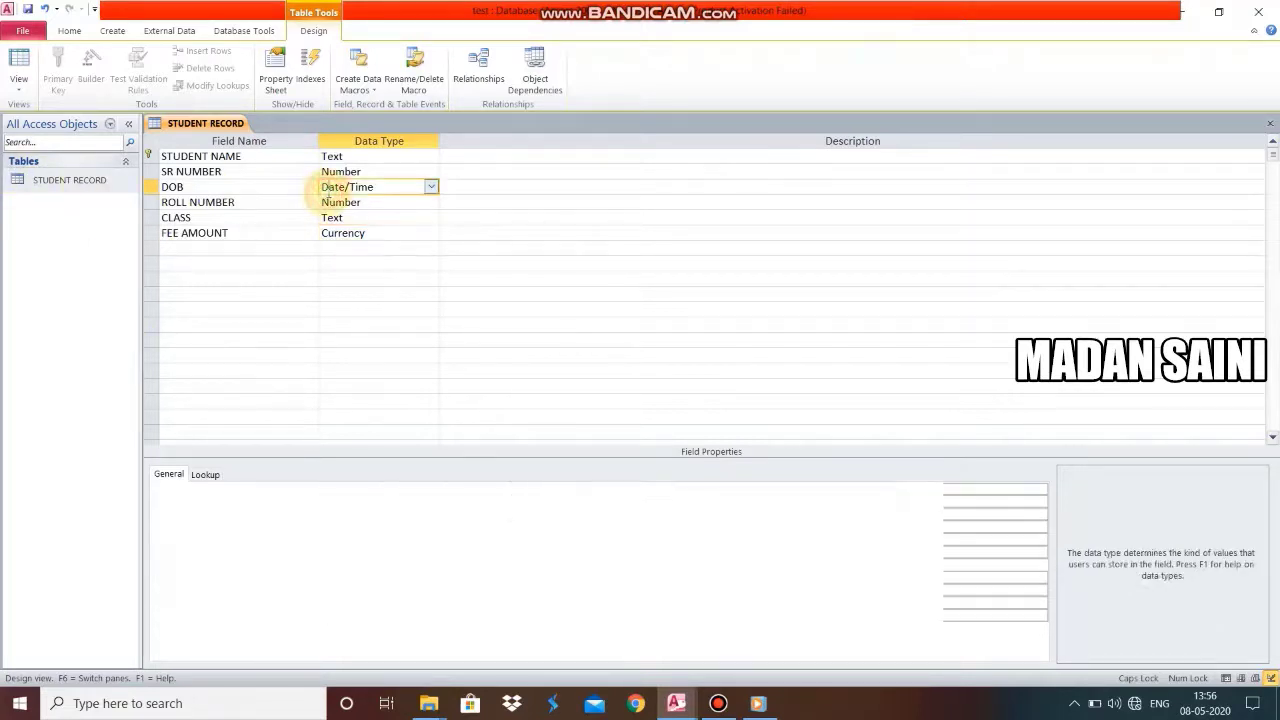
pyautogui.click(264, 189)
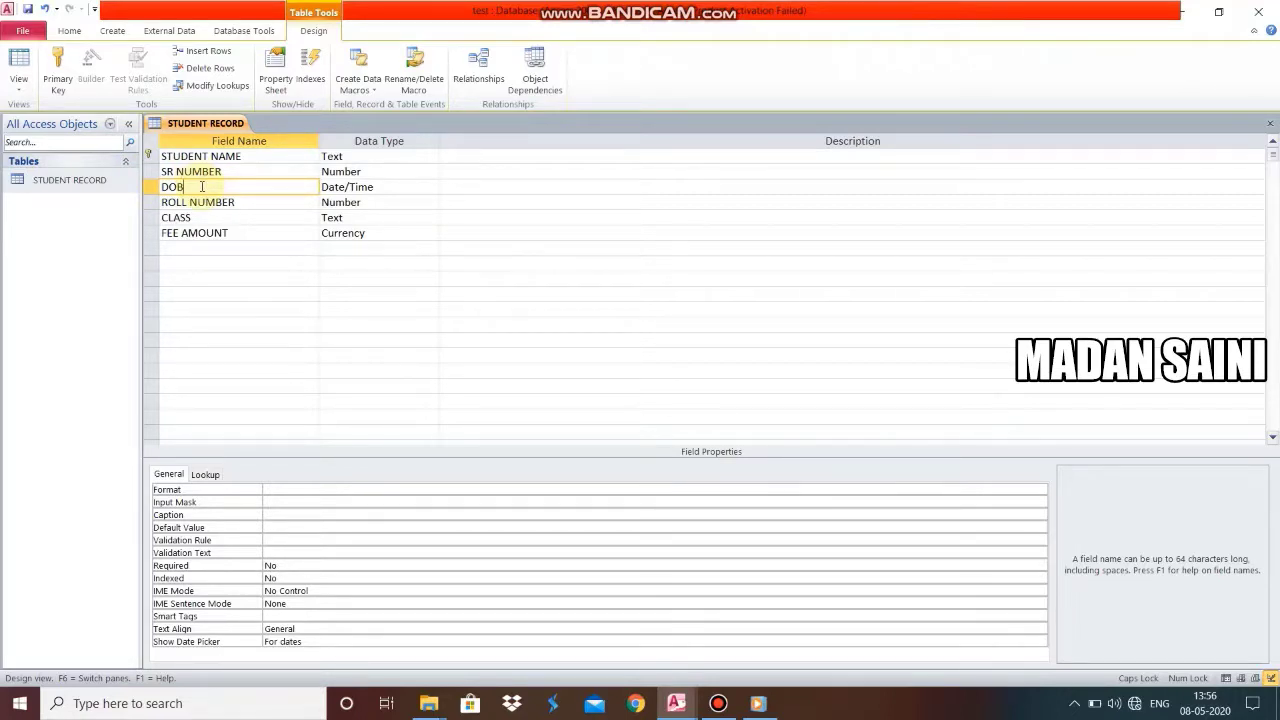
# Save the STUDENT RECORD table design and switch the table to Datasheet View.
pyautogui.click(29, 9)
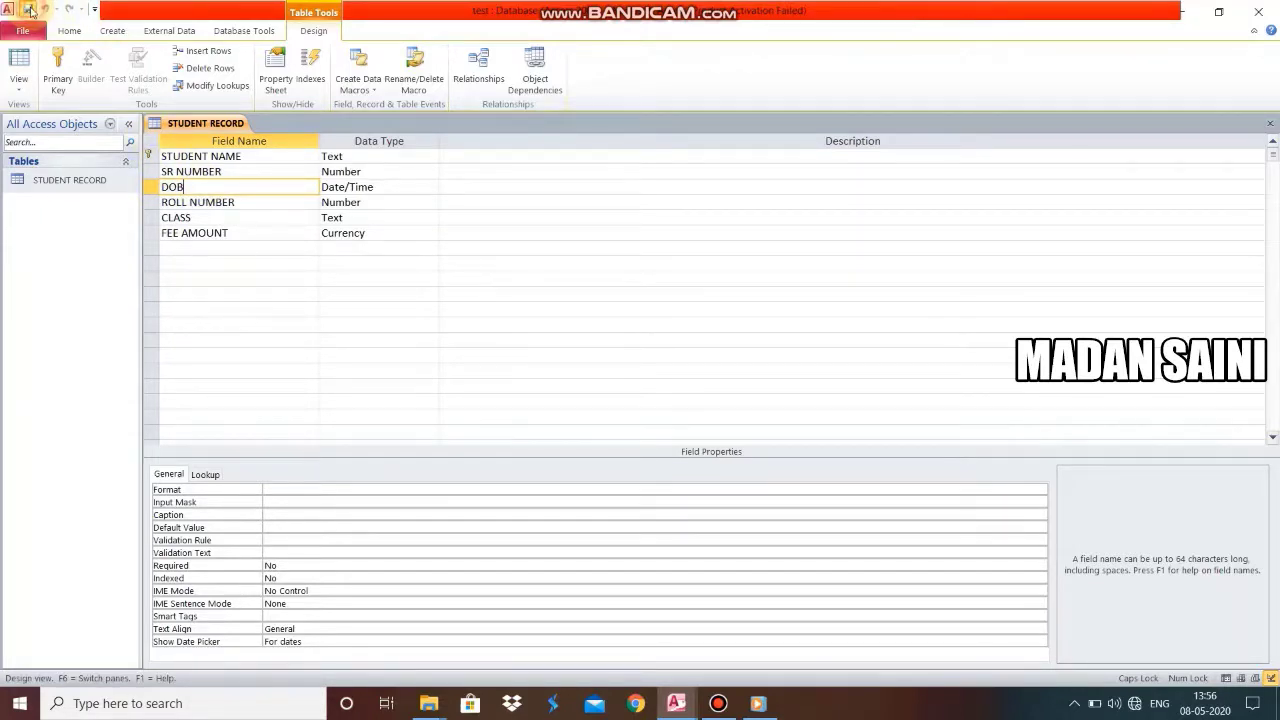
pyautogui.click(59, 181)
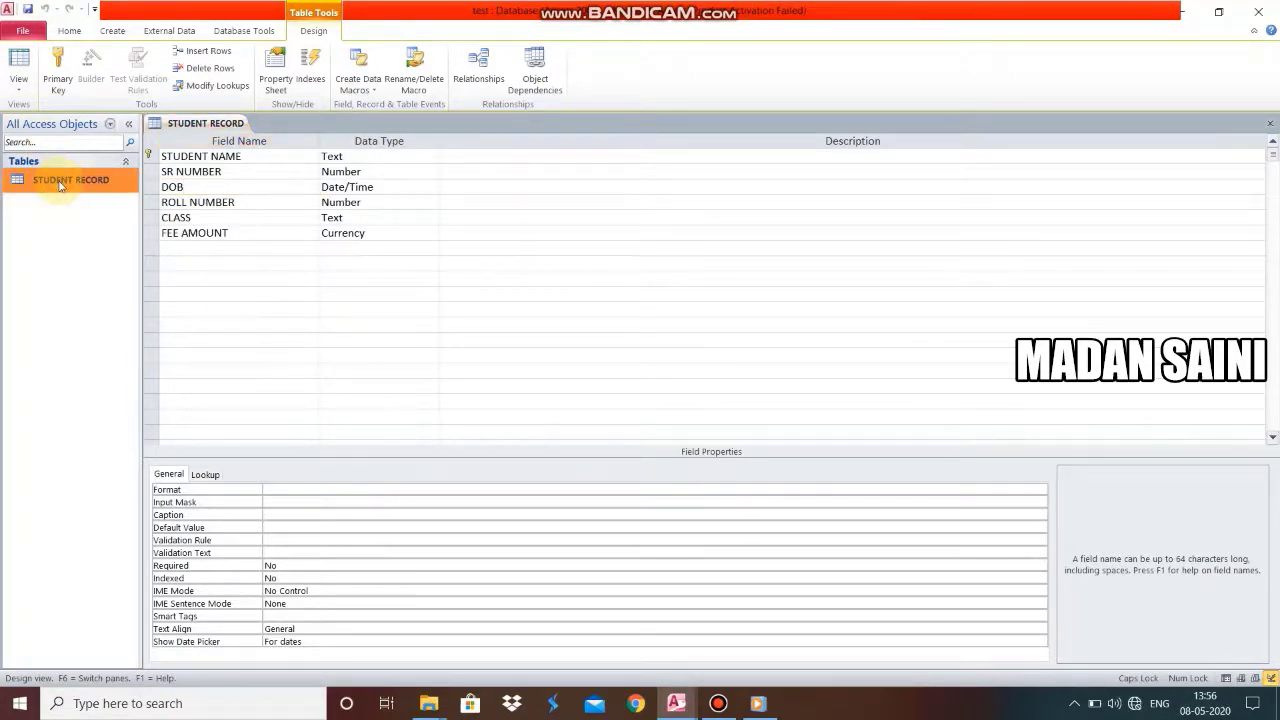
pyautogui.click(19, 84)
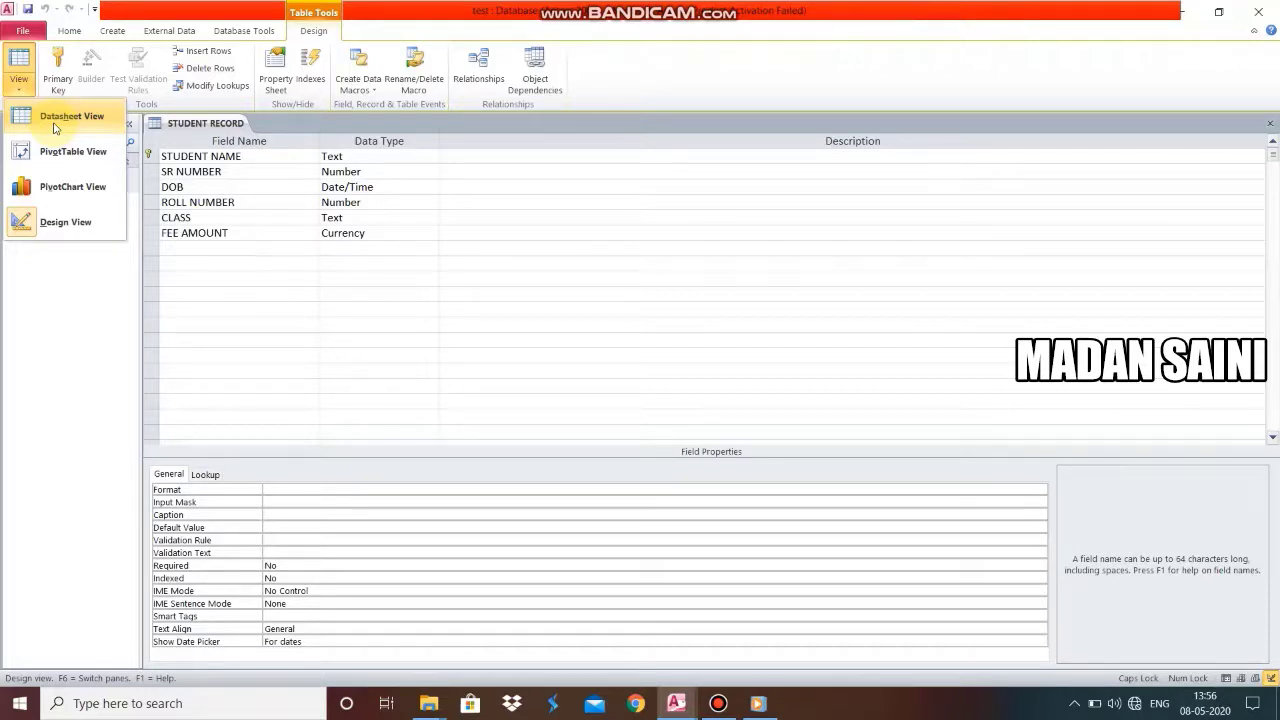
pyautogui.click(55, 125)
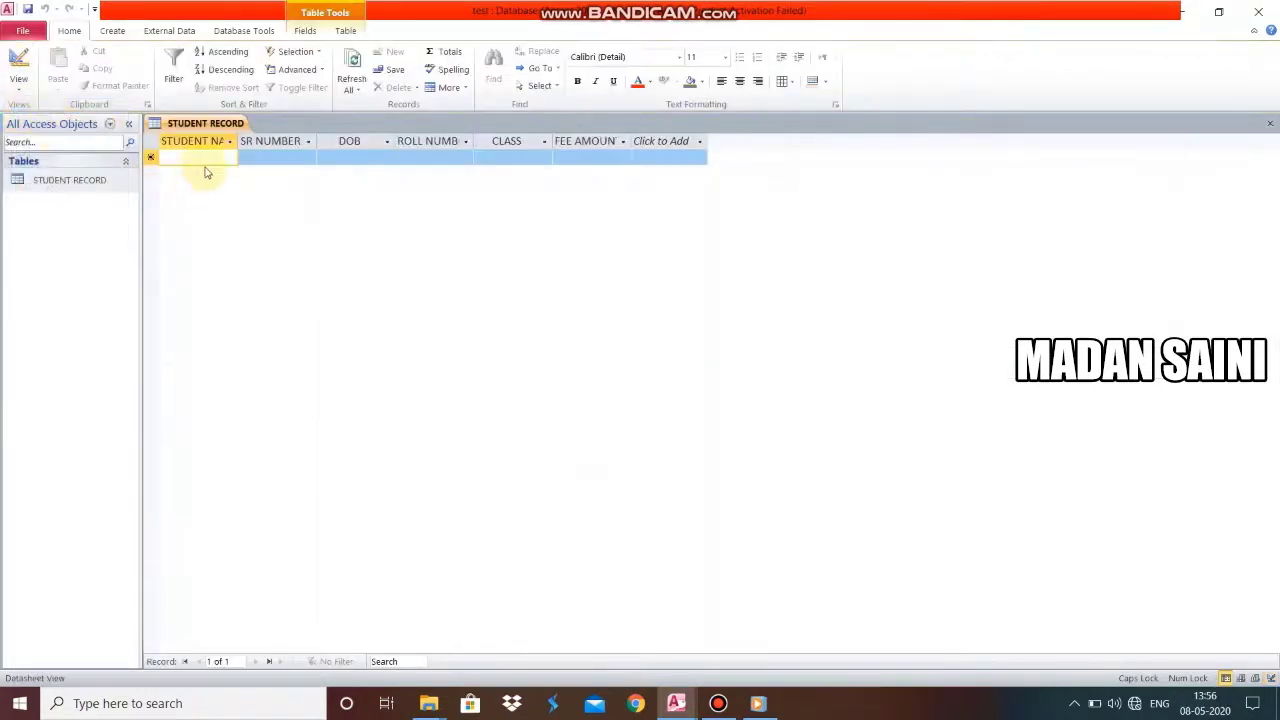
pyautogui.click(206, 160)
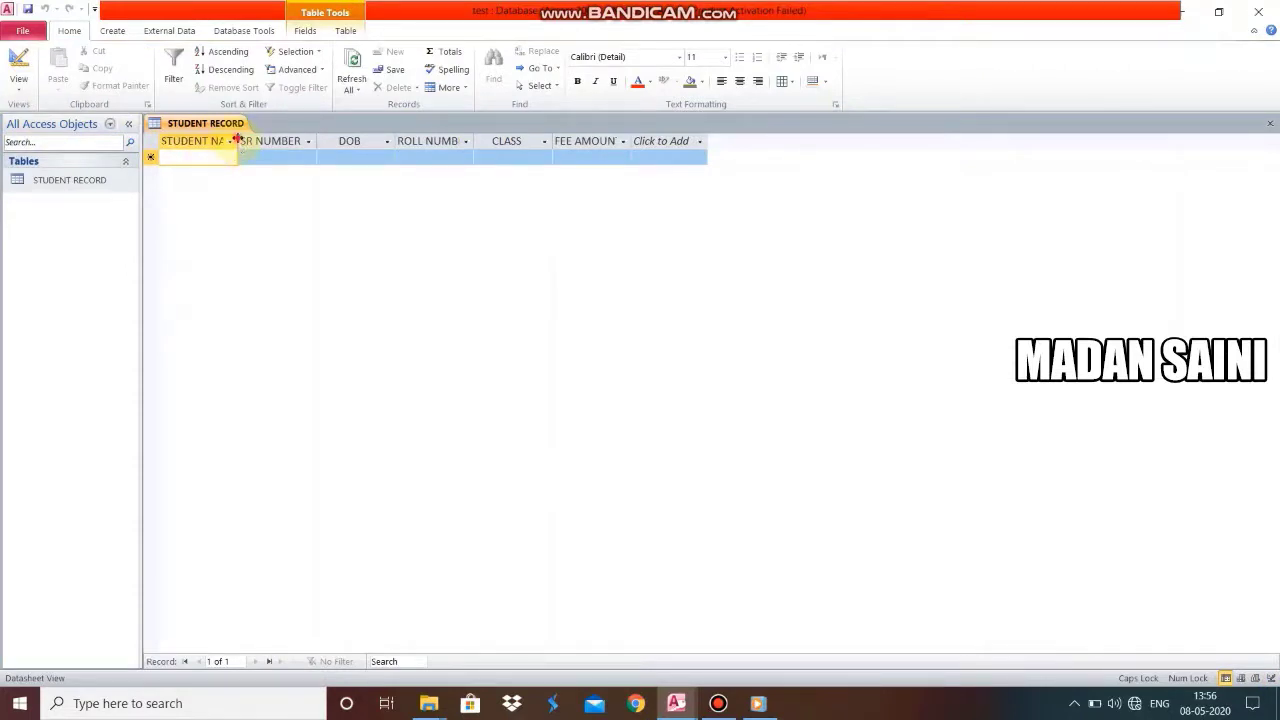
# Widen the STUDENT NAME, SR NUMBER, DOB, ROLL NUMBER and CLASS columns so their headings fit.
pyautogui.moveTo(239, 136); pyautogui.dragTo(250, 136)
pyautogui.doubleClick(251, 137)
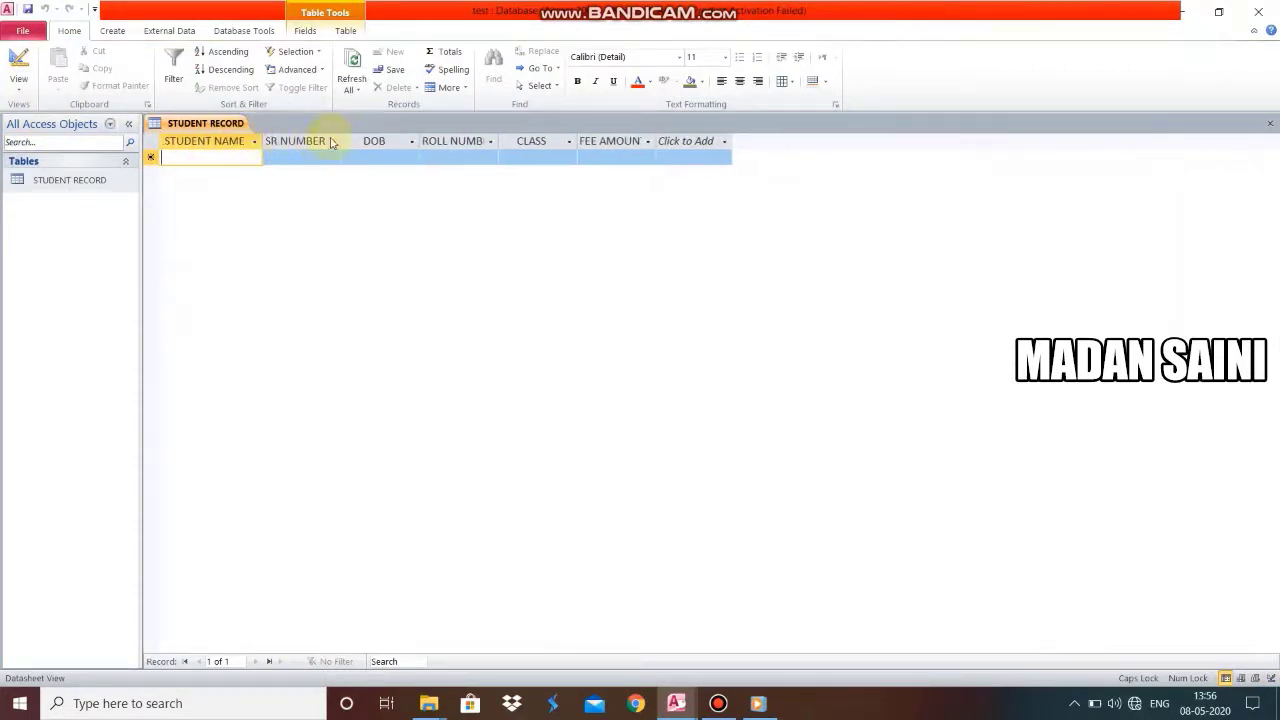
pyautogui.doubleClick(341, 138)
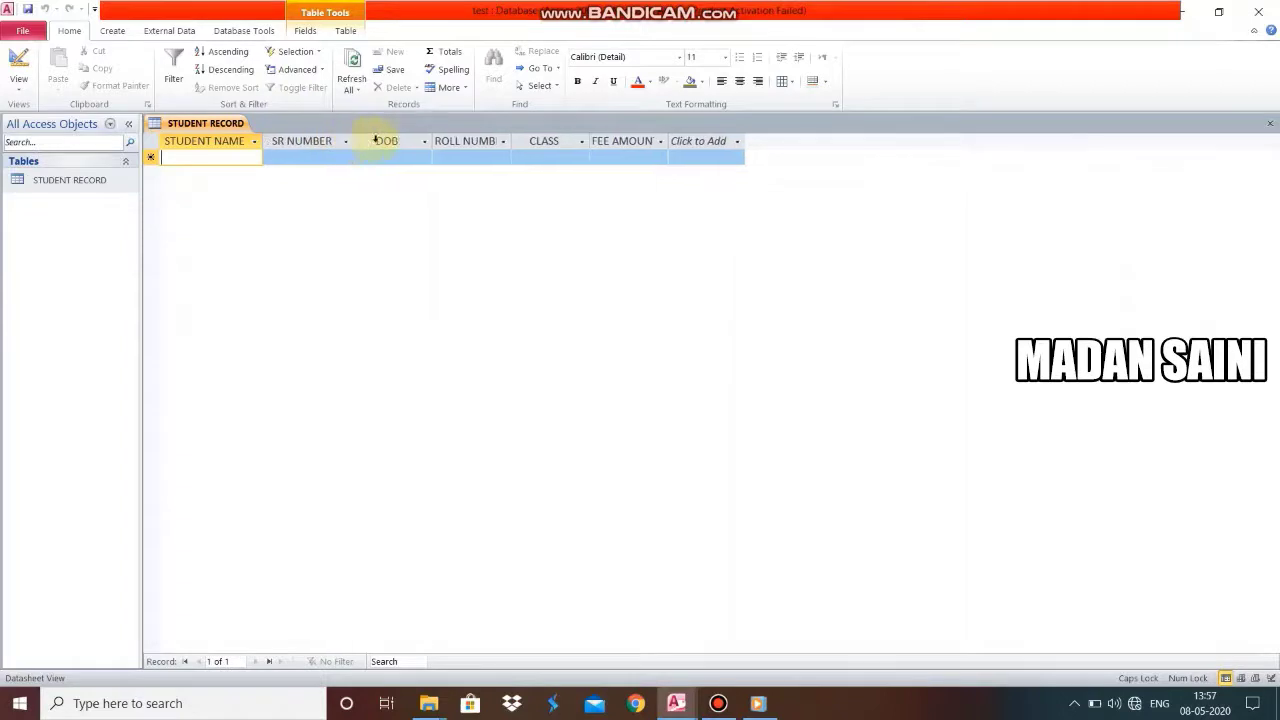
pyautogui.doubleClick(434, 138)
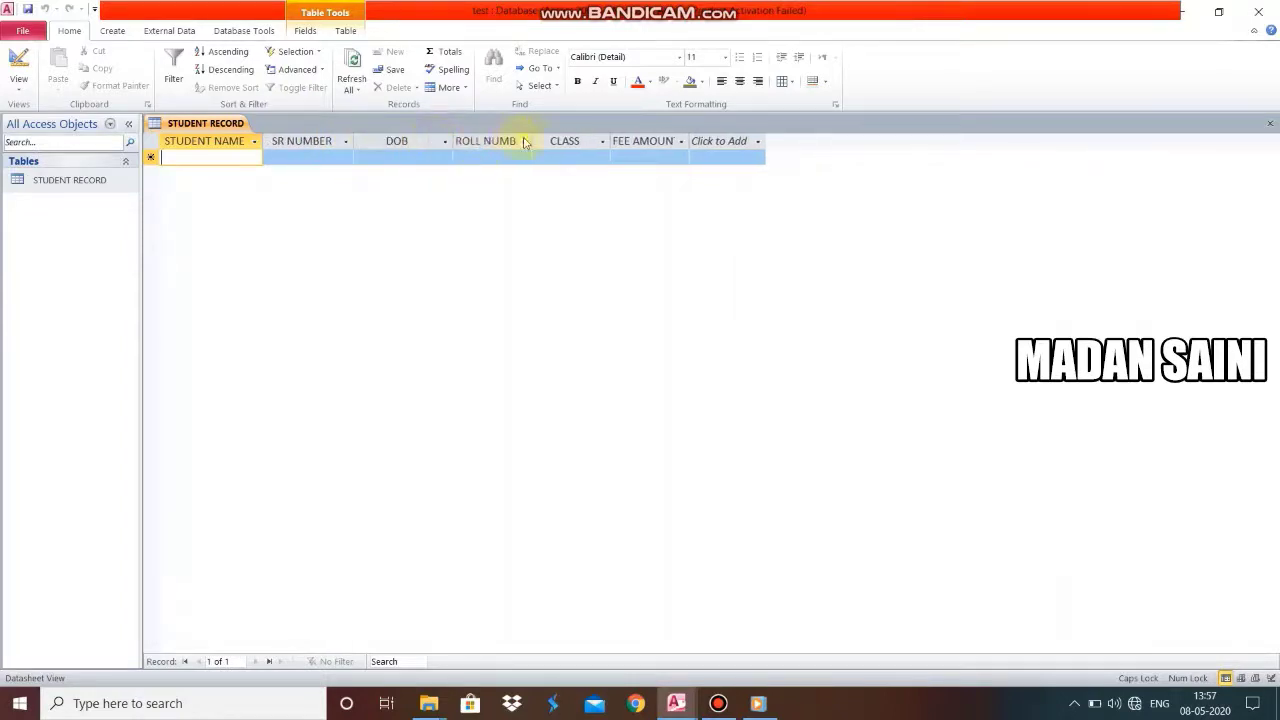
pyautogui.doubleClick(535, 138)
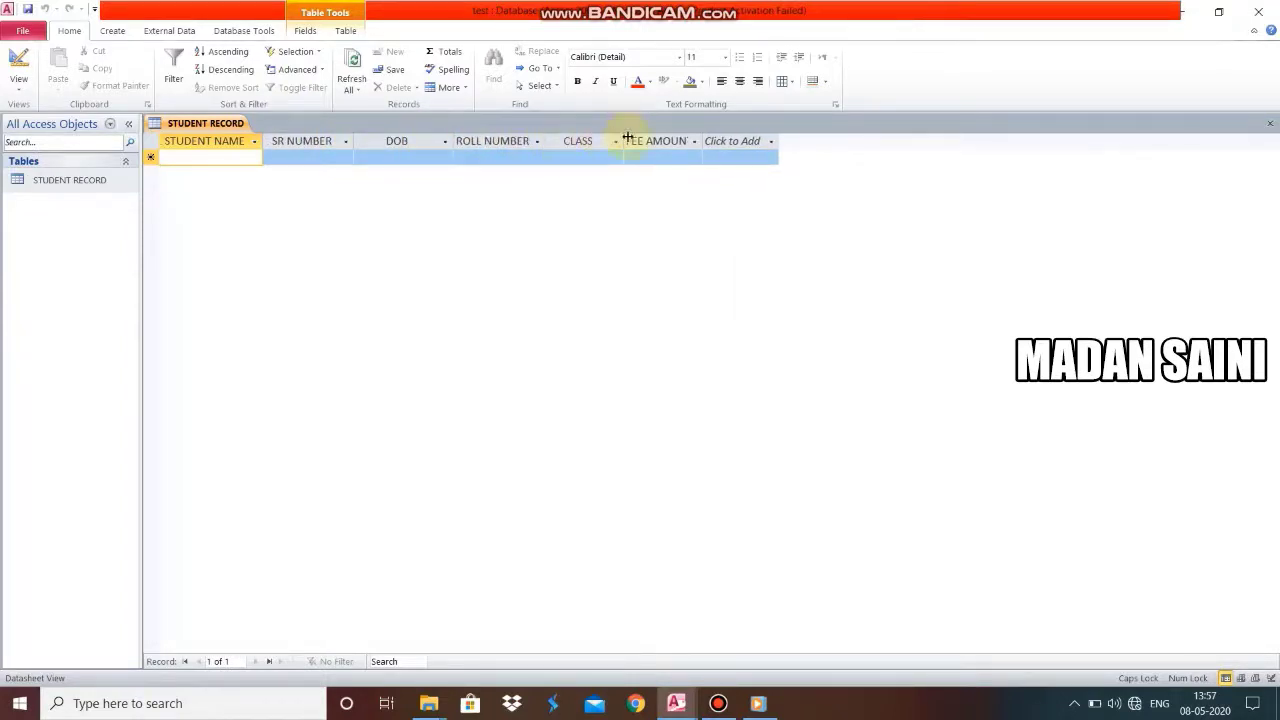
pyautogui.doubleClick(624, 140)
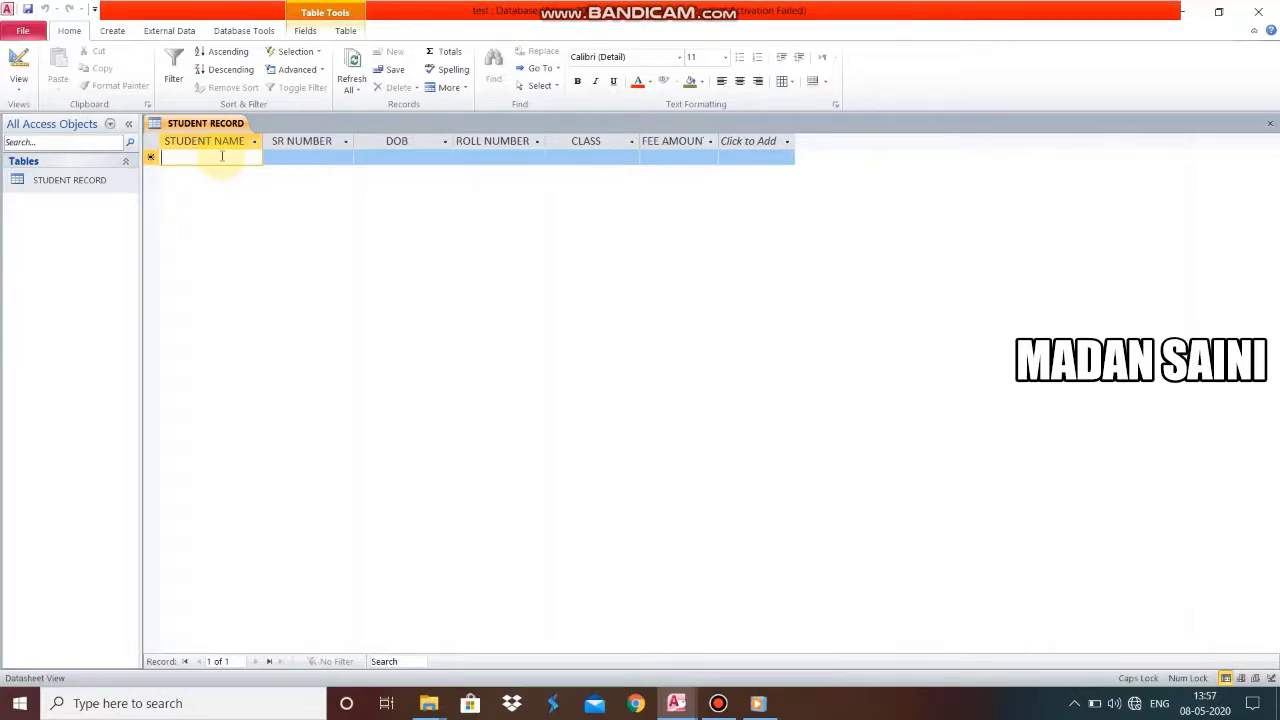
# Enter the student's name and SR NUMBER 101 in the first record.
pyautogui.write('RA')
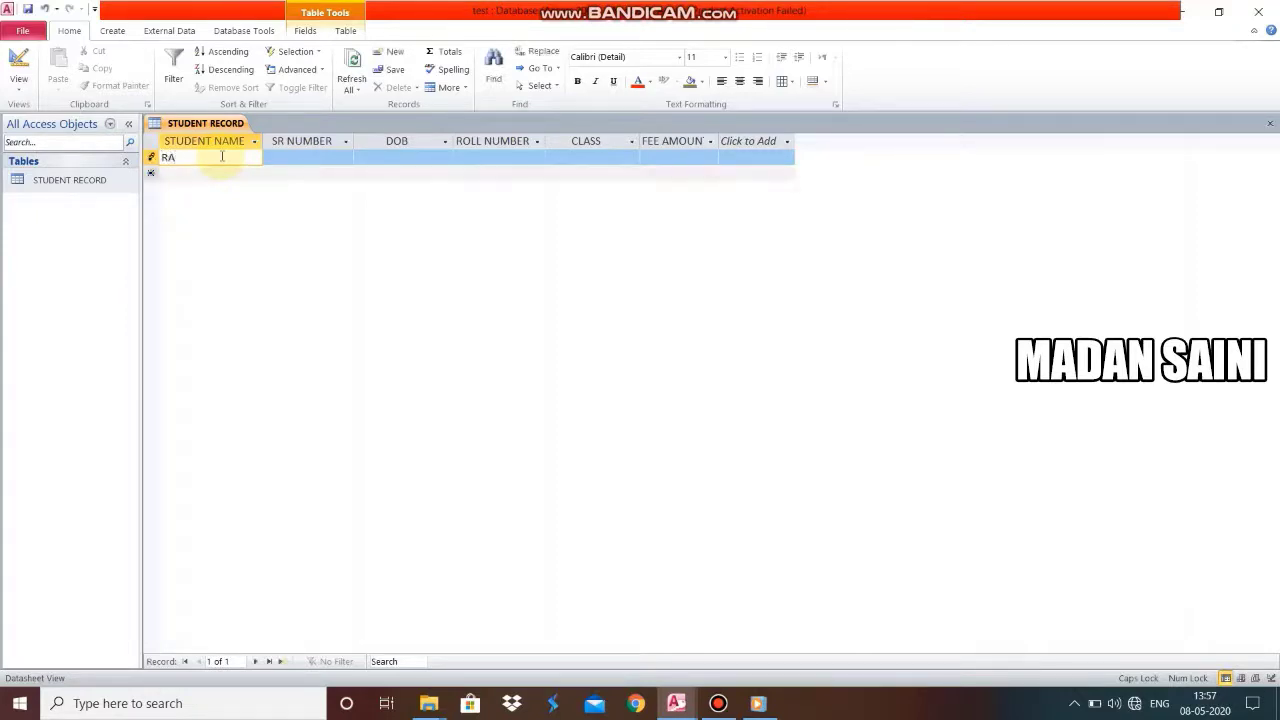
pyautogui.write('VI')
pyautogui.click(287, 158)
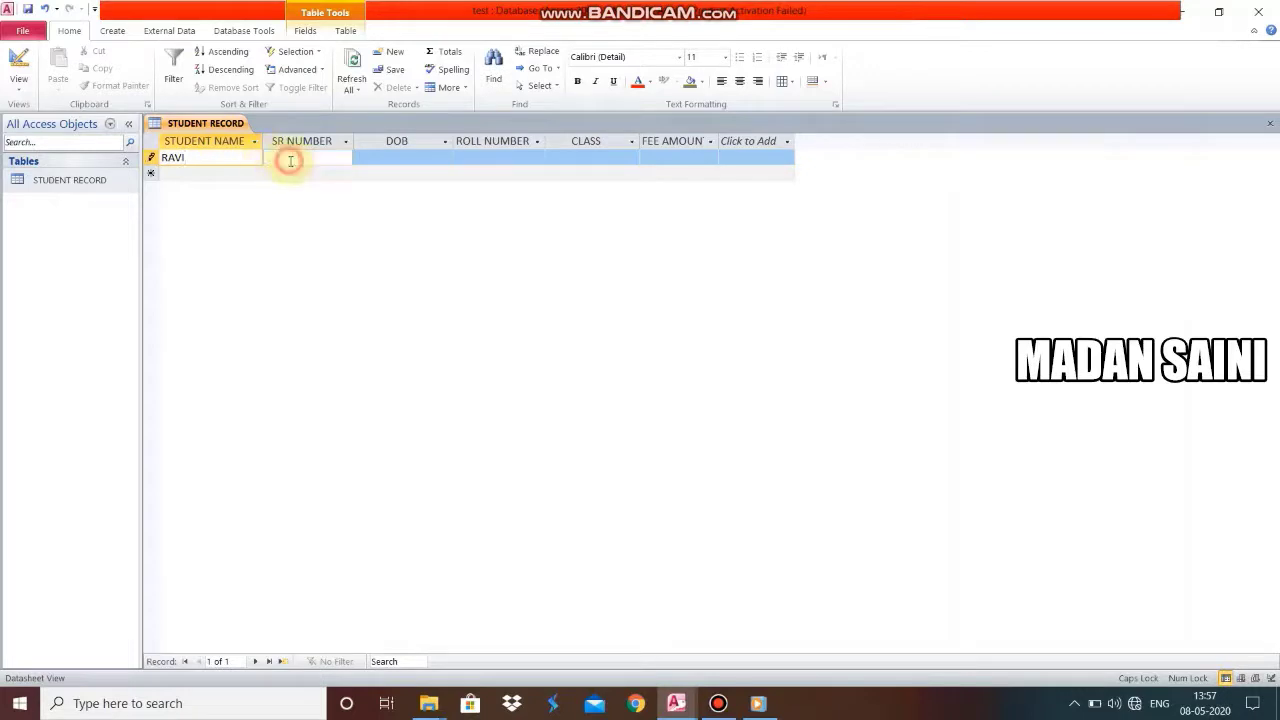
pyautogui.write('101')
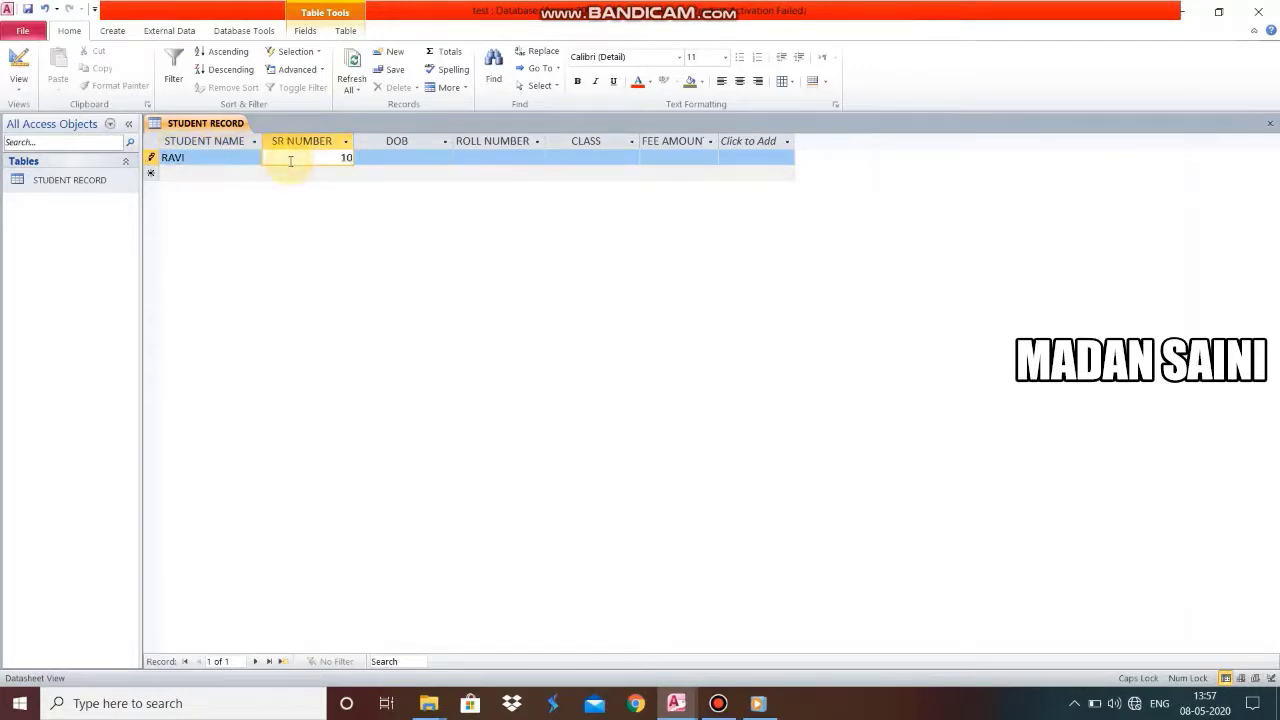
# Choose the student's date of birth from the date picker in the first record's DOB field.
pyautogui.click(446, 158)
pyautogui.click(461, 159)
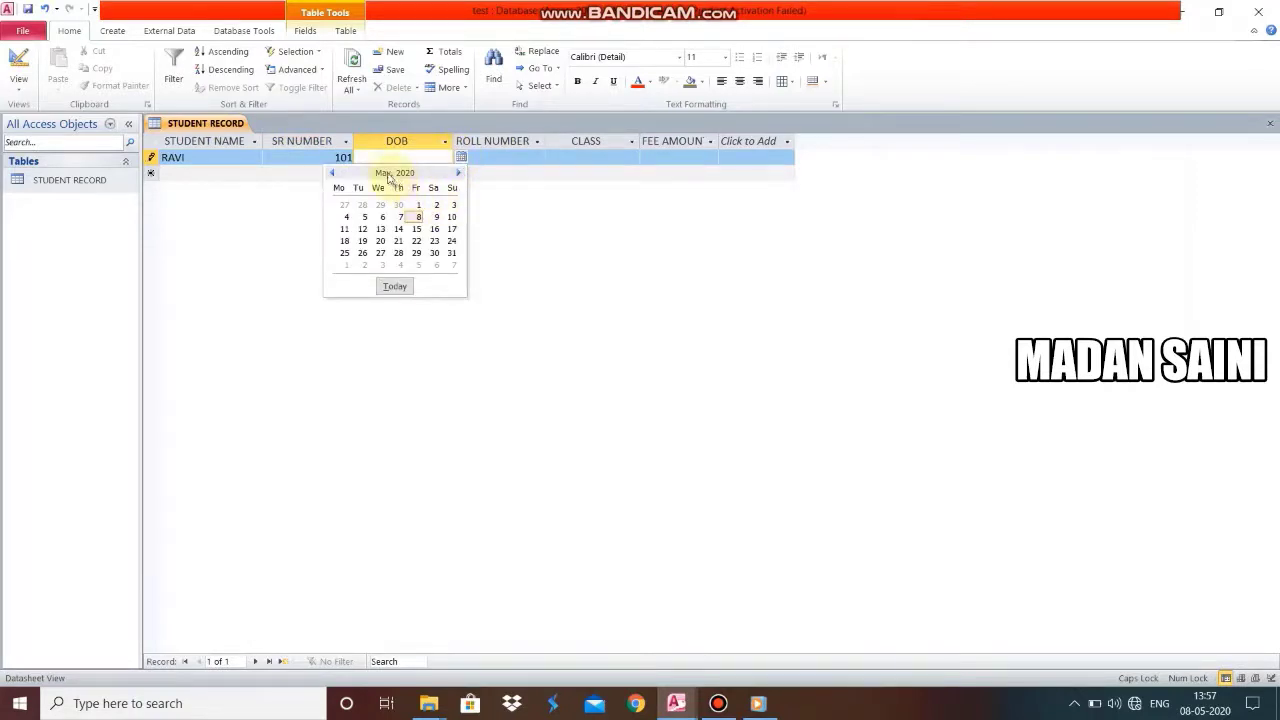
pyautogui.click(331, 173)
pyautogui.doubleClick(331, 173)
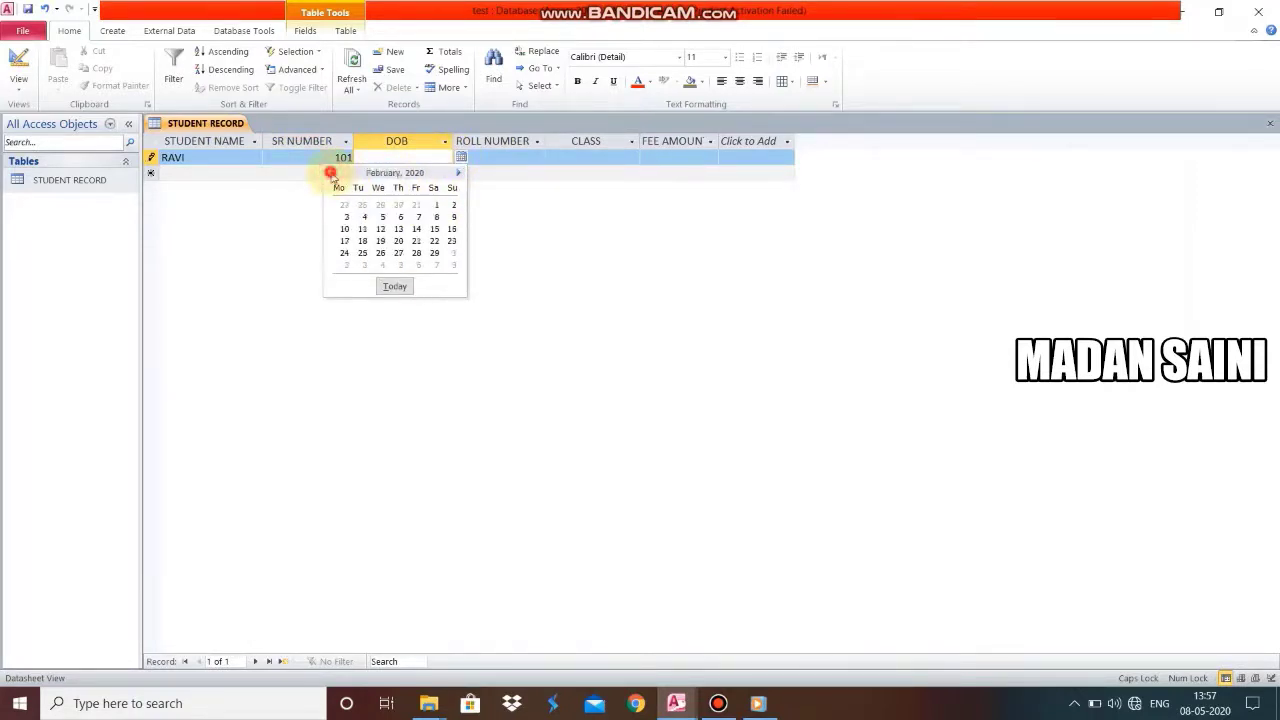
pyautogui.doubleClick(331, 173)
pyautogui.doubleClick(331, 173)
pyautogui.doubleClick(331, 173)
pyautogui.doubleClick(331, 173)
pyautogui.doubleClick(331, 173)
pyautogui.doubleClick(331, 173)
pyautogui.doubleClick(331, 173)
pyautogui.click(331, 173)
pyautogui.doubleClick(331, 173)
pyautogui.doubleClick(331, 173)
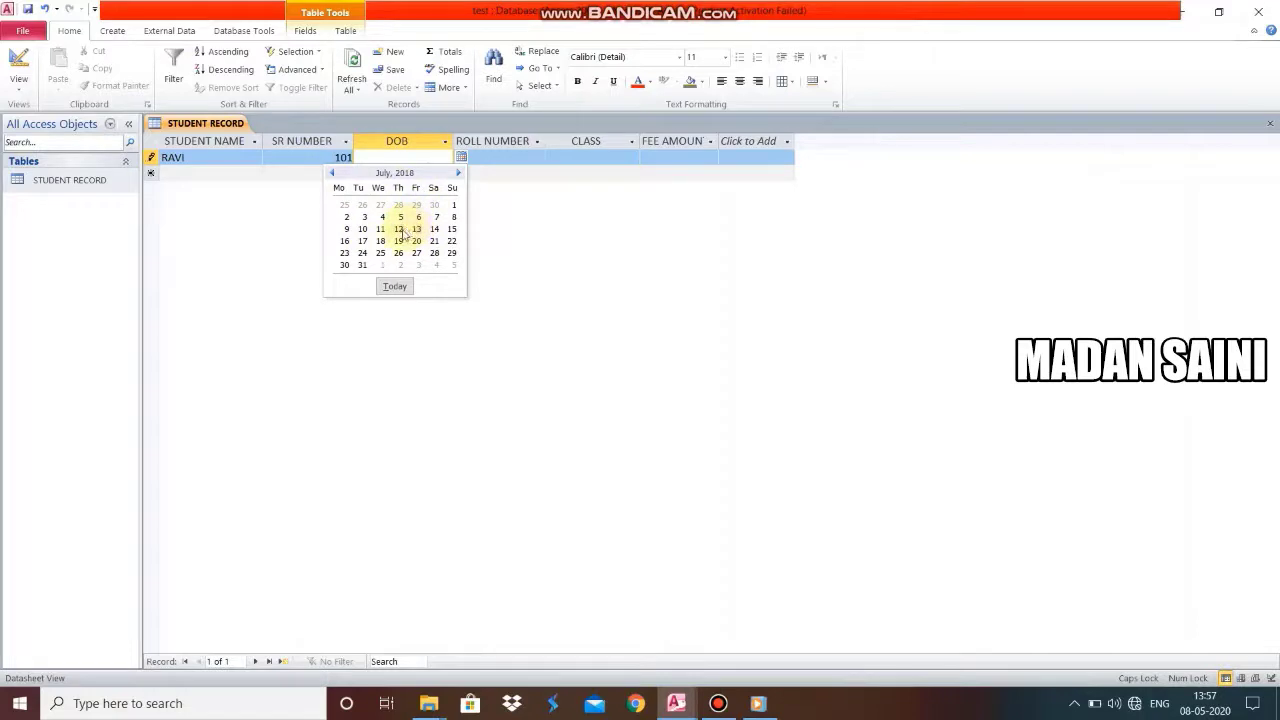
pyautogui.click(397, 229)
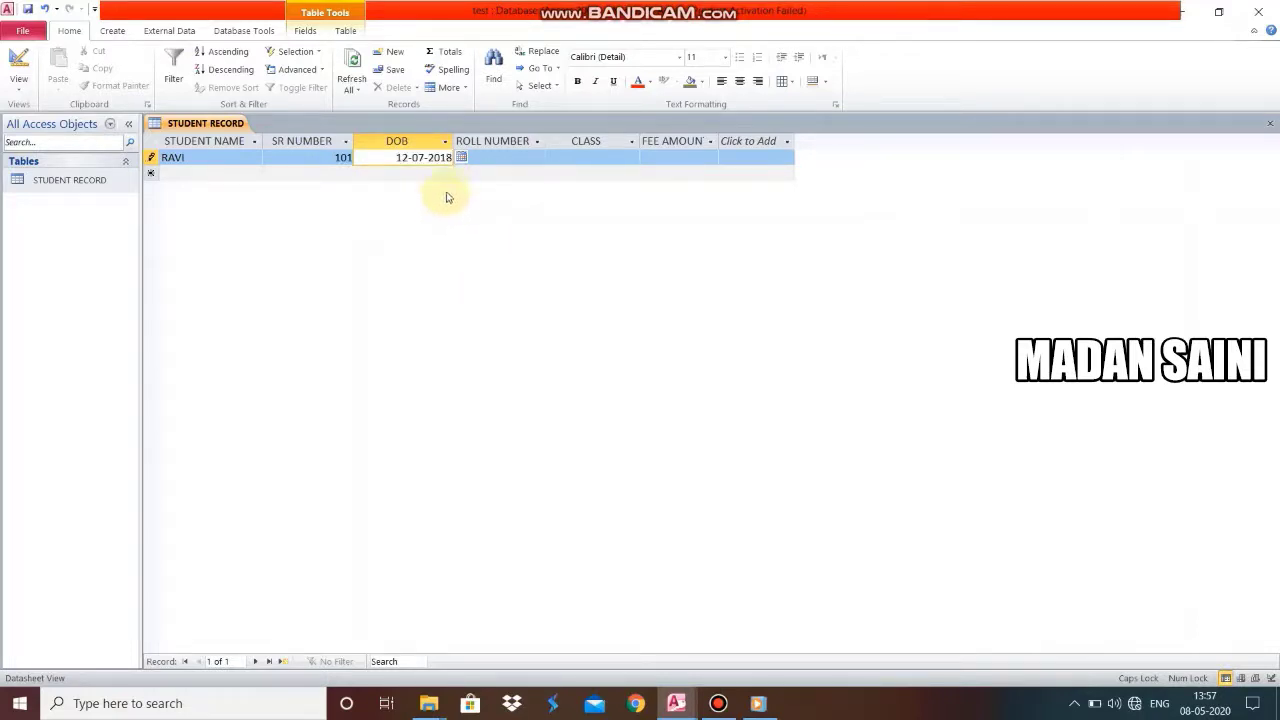
# Enter ROLL NUMBER 1 and CLASS V in the first record of the STUDENT RECORD table.
pyautogui.click(497, 158)
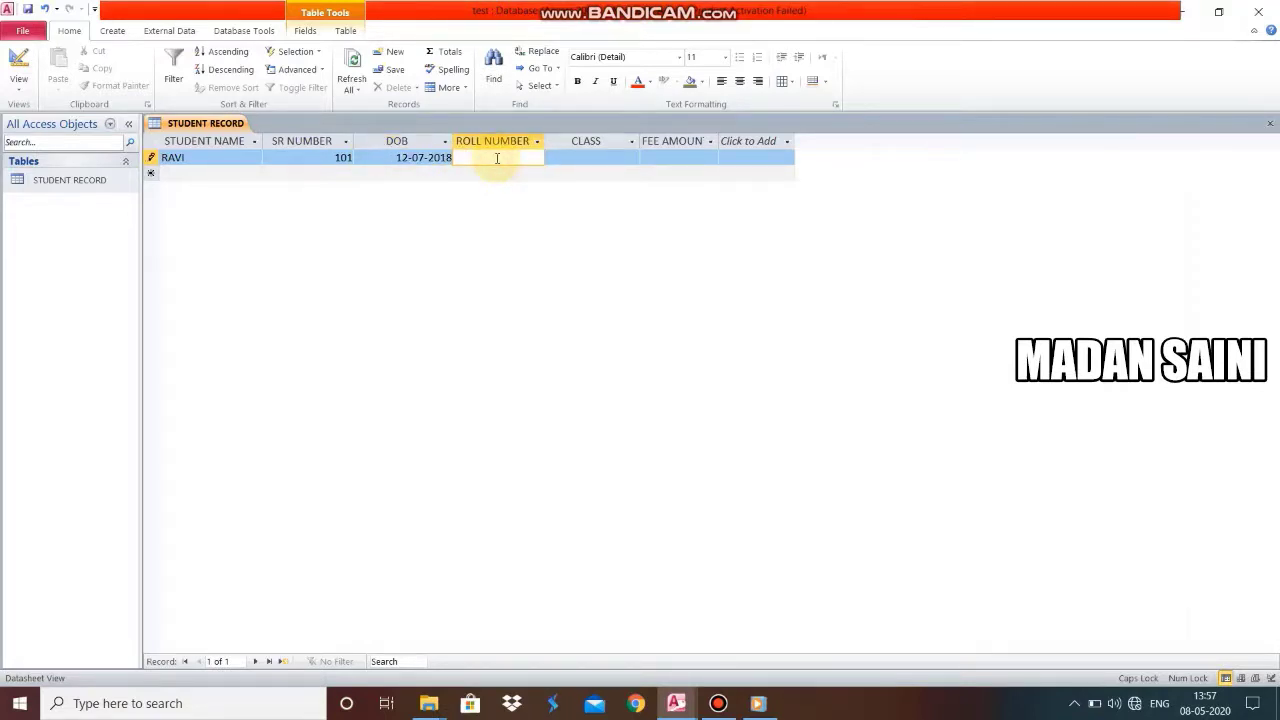
pyautogui.write('100')
pyautogui.press('BackSpace')
pyautogui.press('BackSpace')
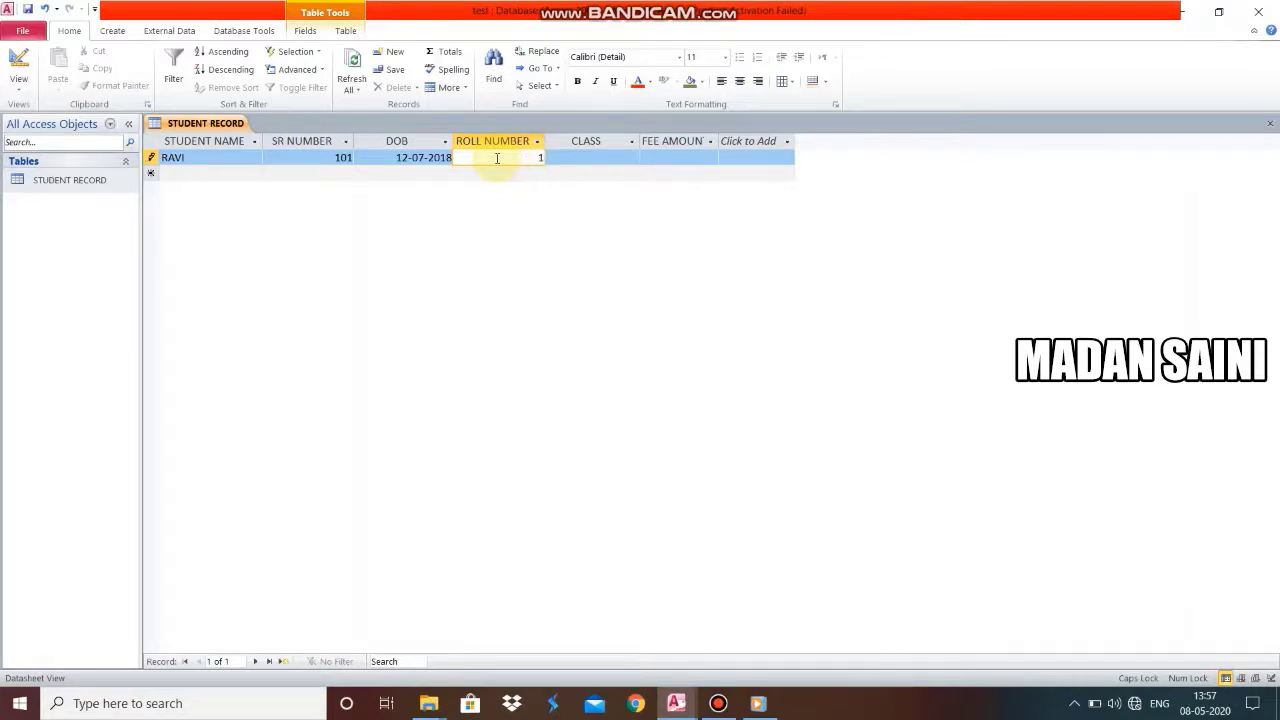
pyautogui.click(601, 158)
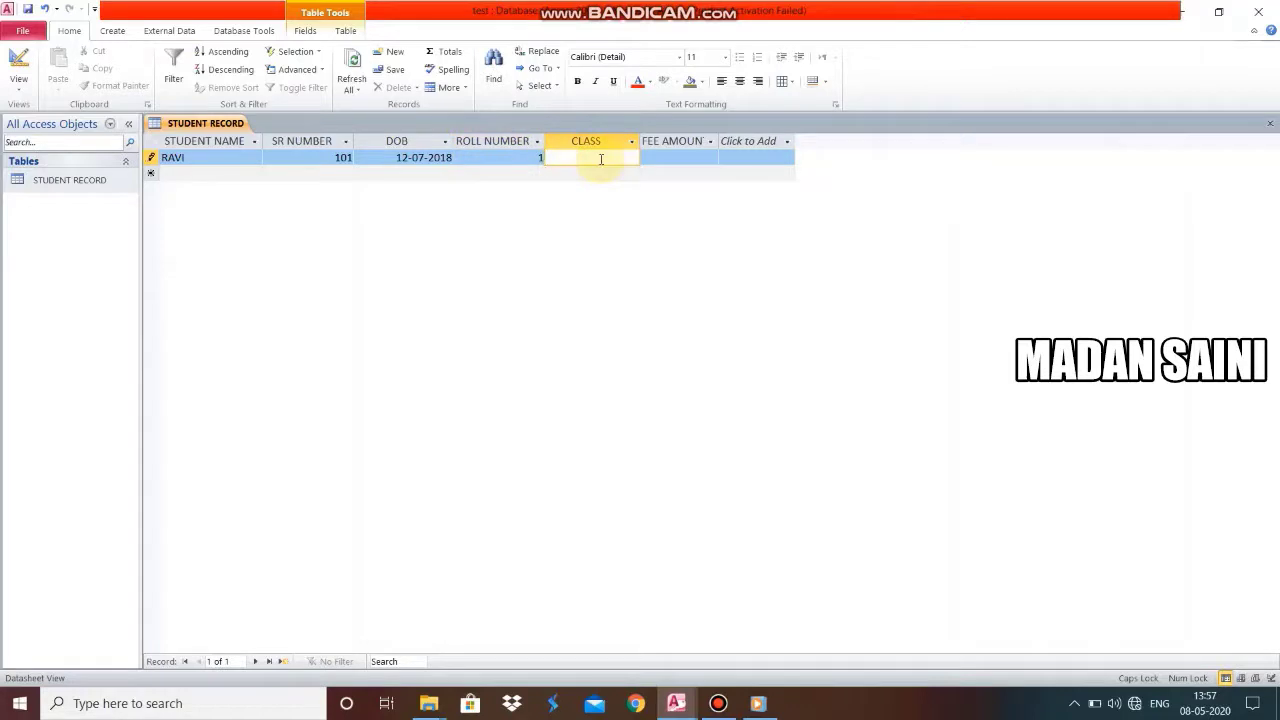
pyautogui.write('V')
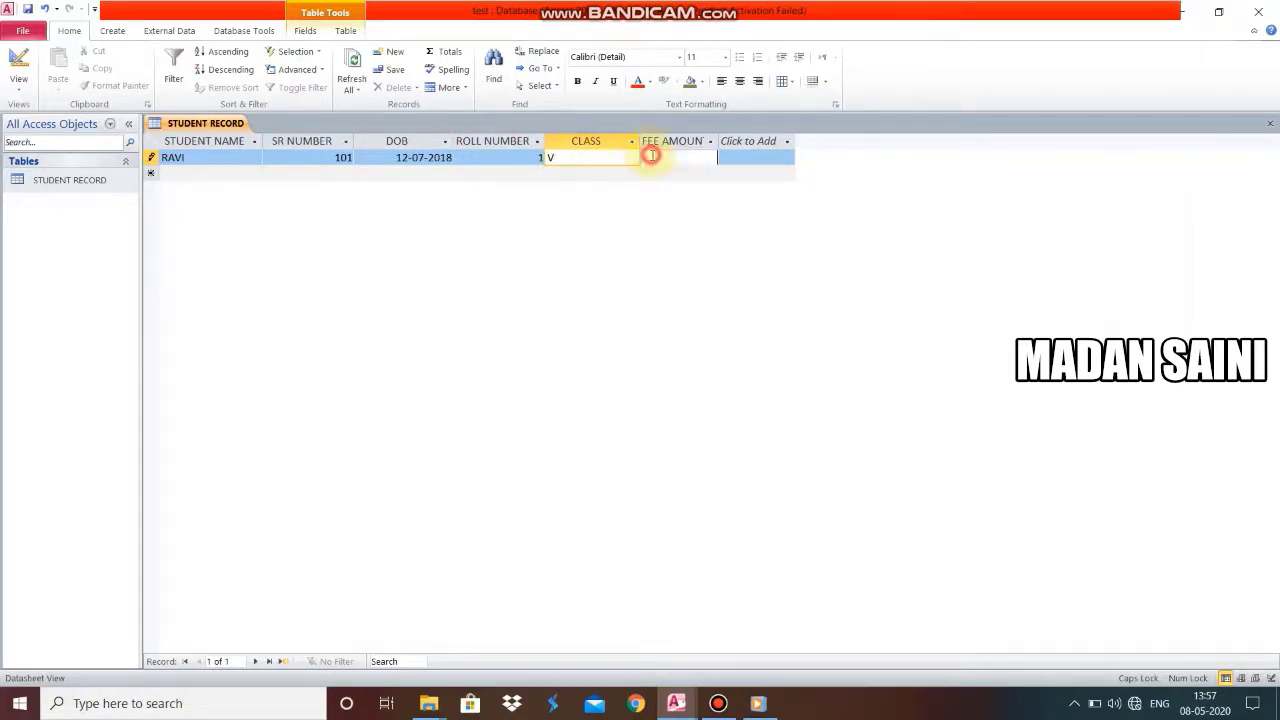
# Enter the fee amount 1458 in the first record and complete the record.
pyautogui.click(648, 156)
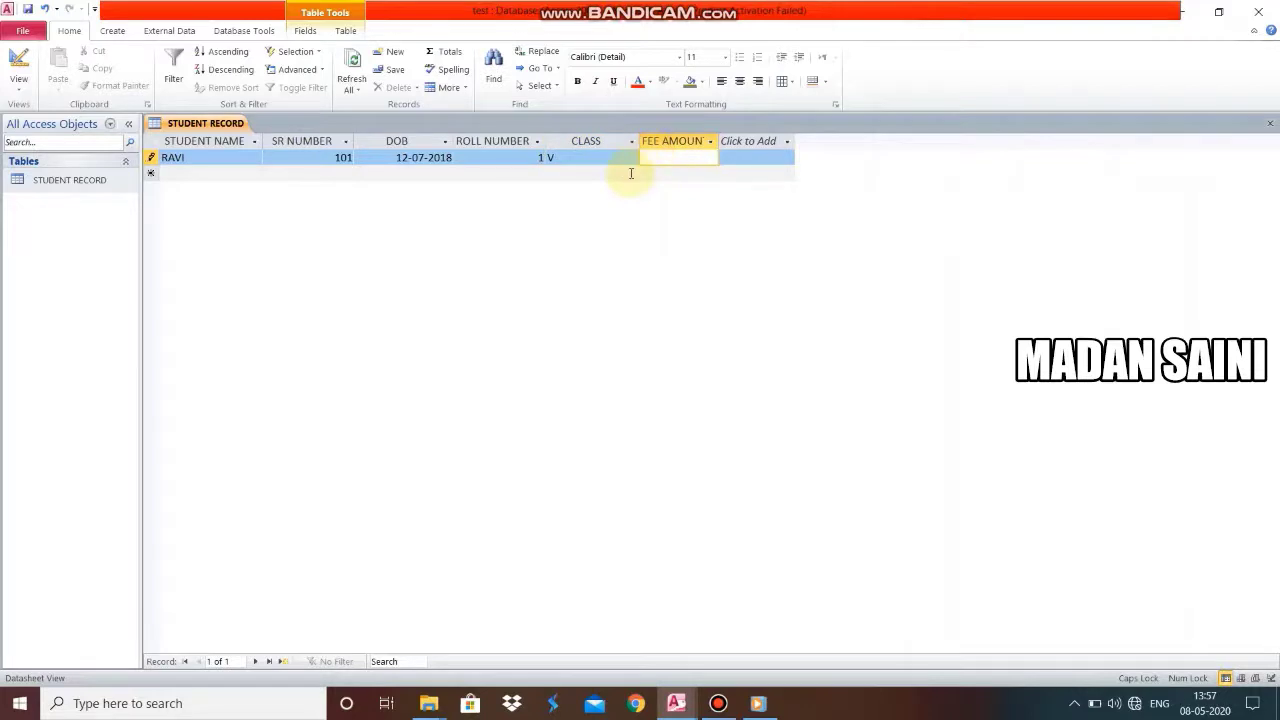
pyautogui.press('capslock')
pyautogui.hotkey('shift', 'Tab')
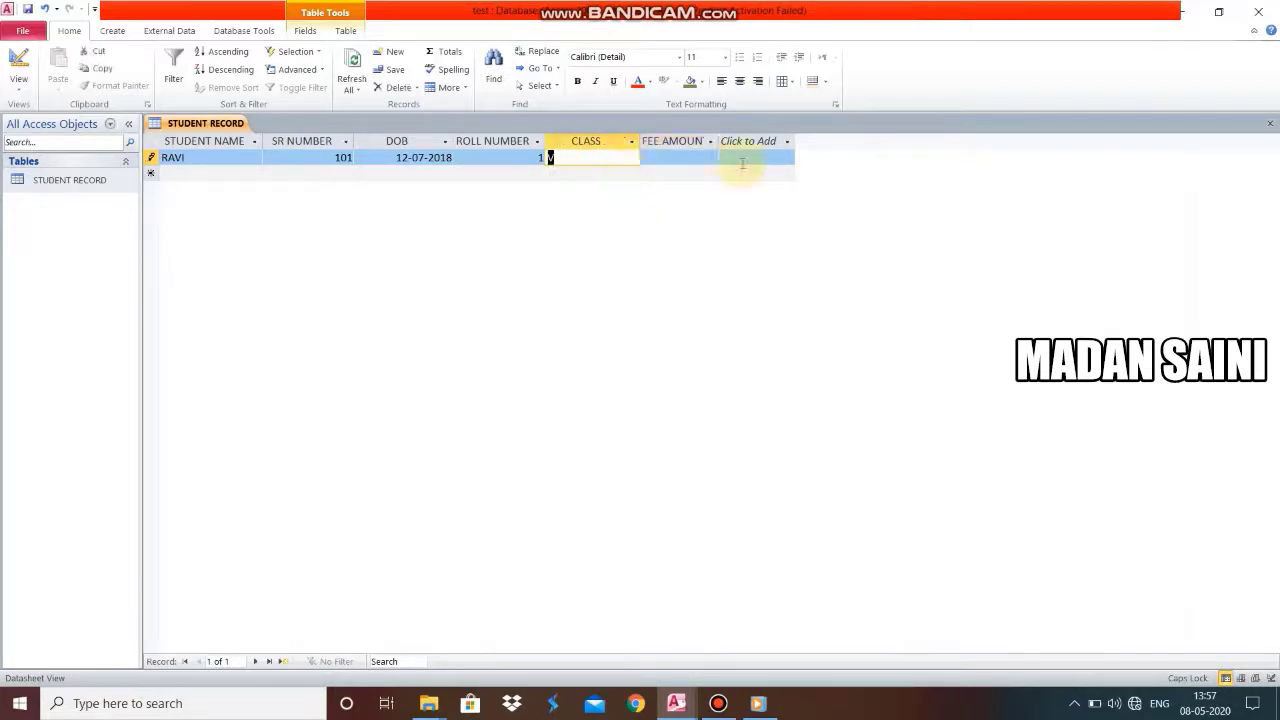
pyautogui.click(706, 160)
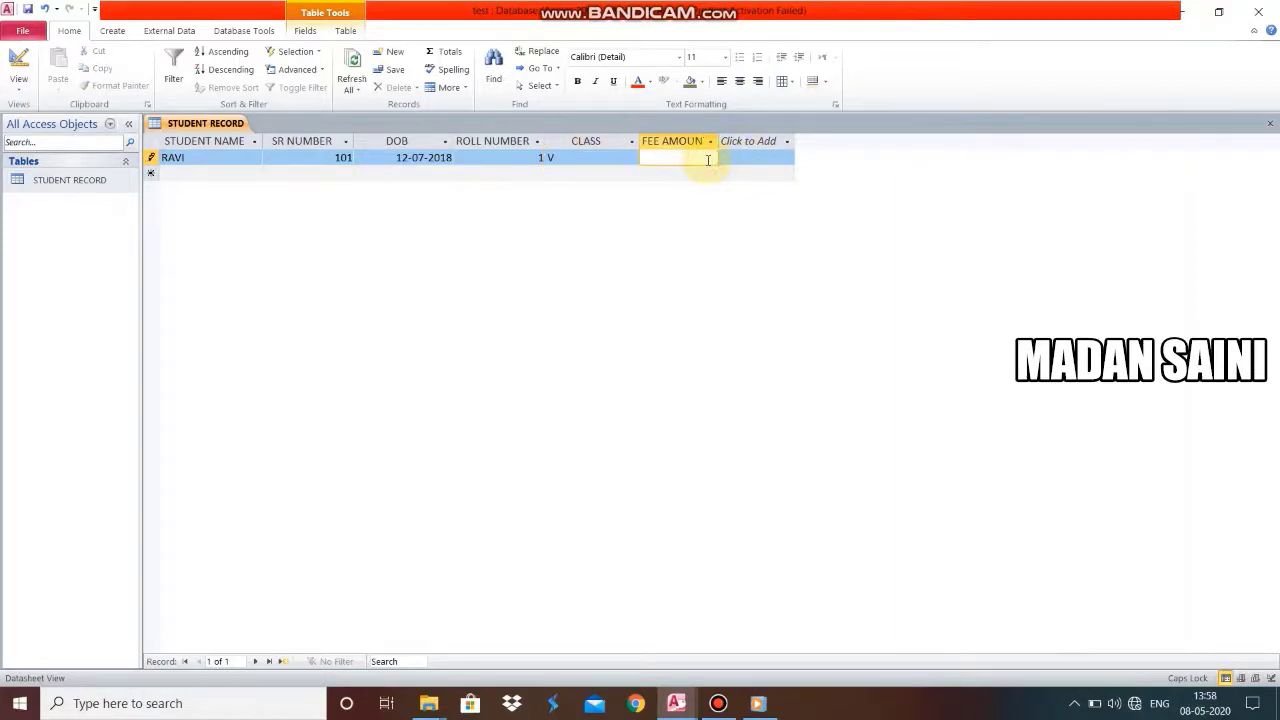
pyautogui.press('Num_Lock')
pyautogui.write('1458')
pyautogui.press('Return')
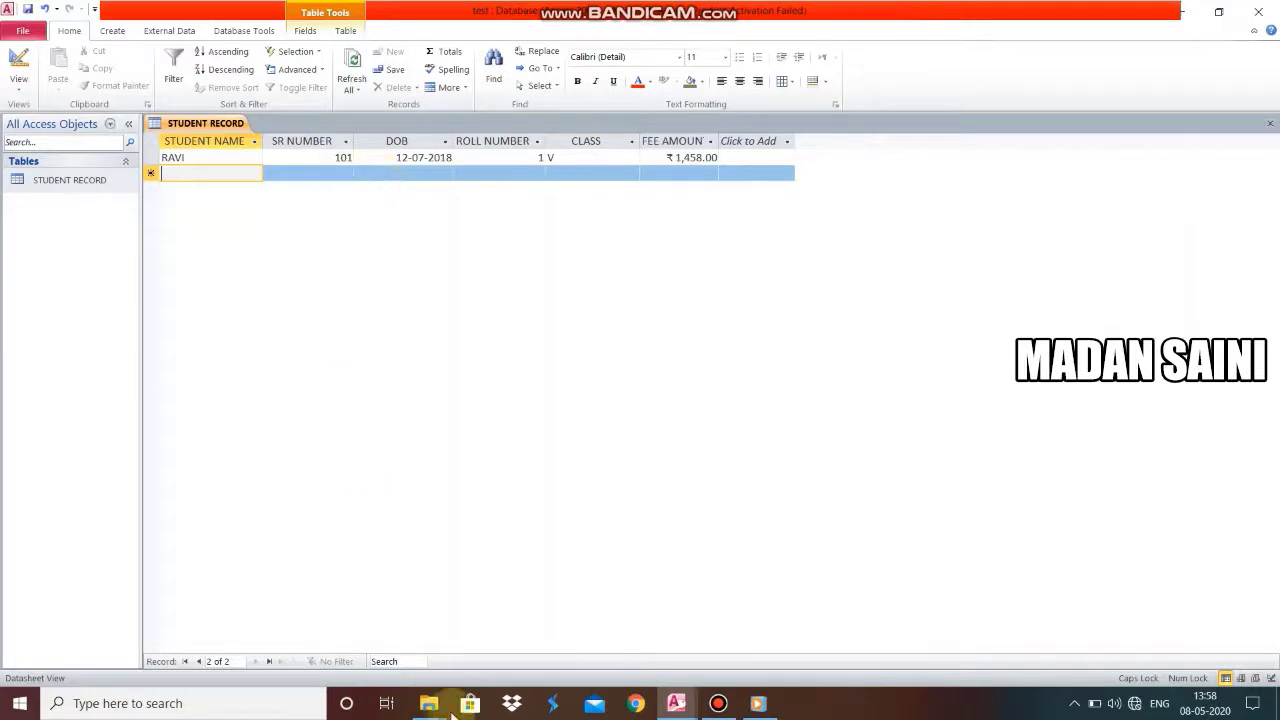
# Switch to the School database window and view the record commands for the third row of the Student Records table.
pyautogui.moveTo(680, 708)
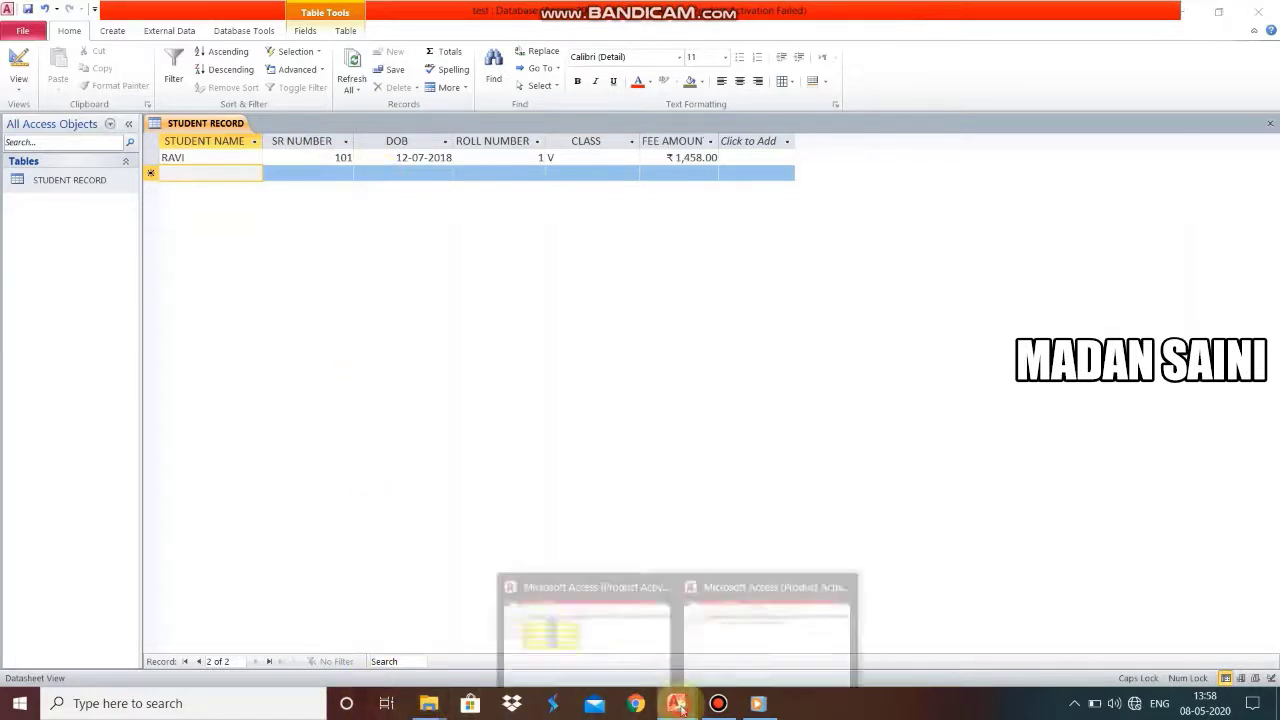
pyautogui.click(628, 655)
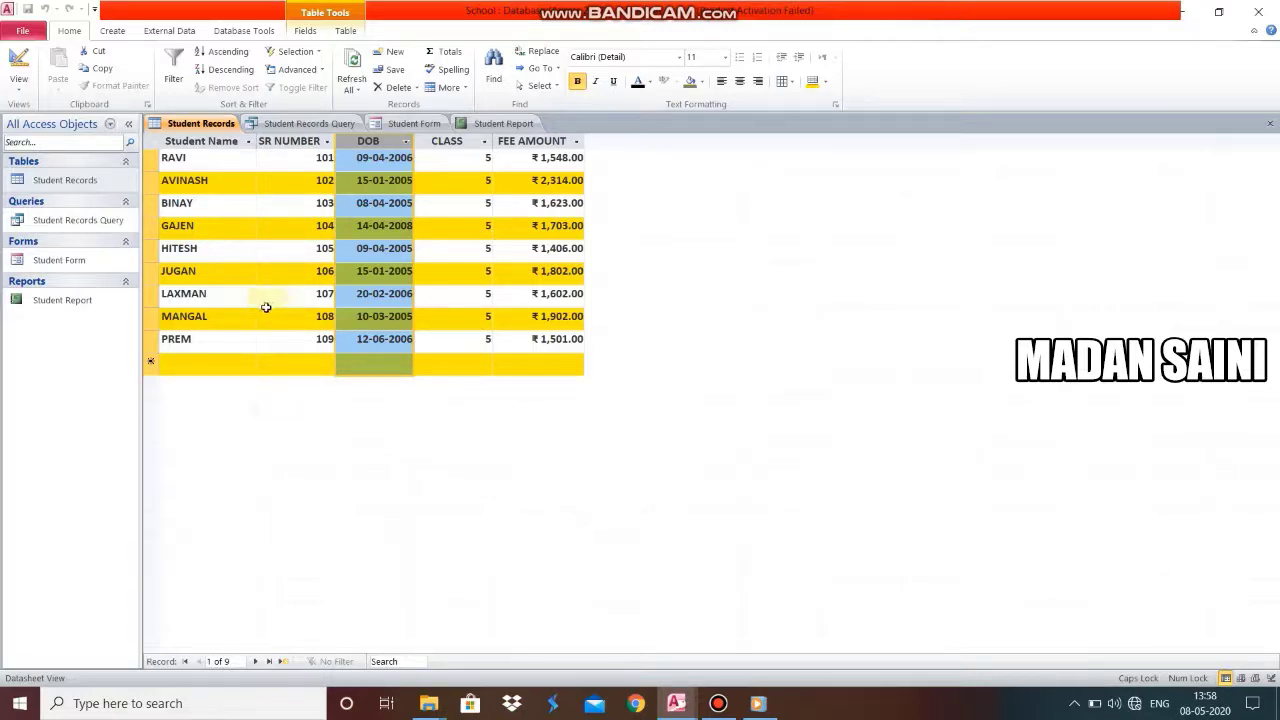
pyautogui.click(149, 207)
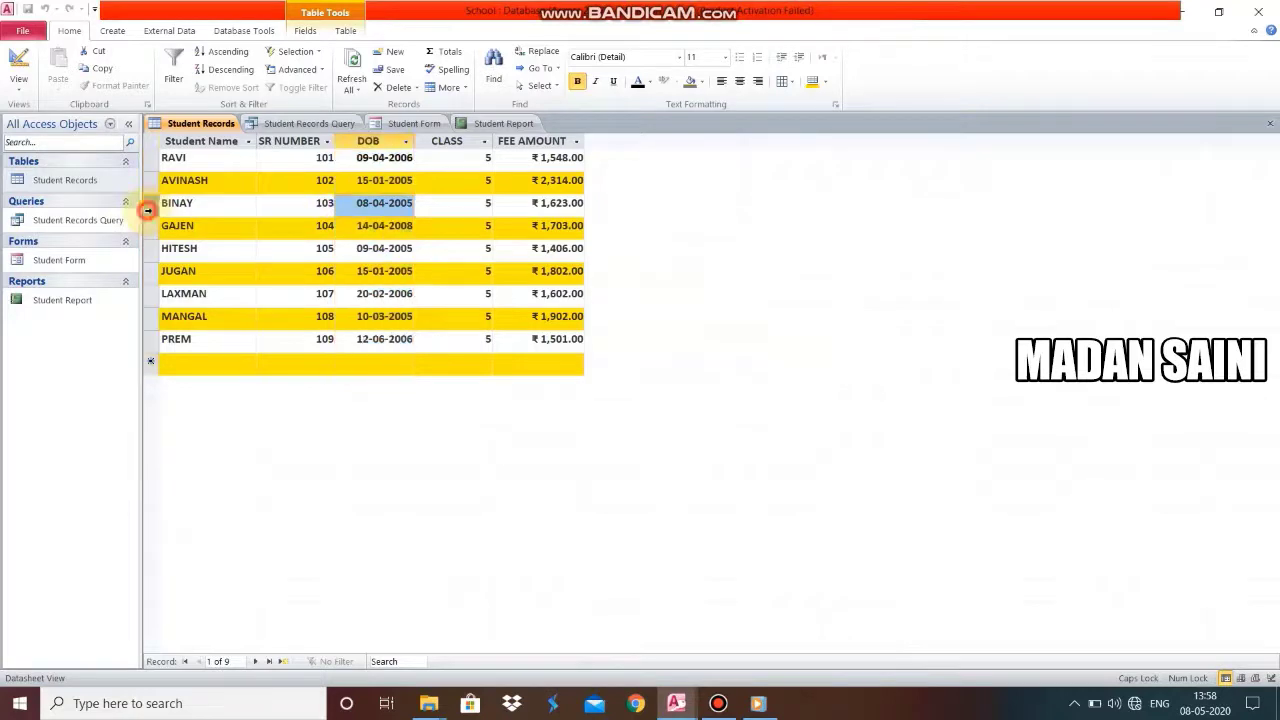
pyautogui.rightClick(149, 208)
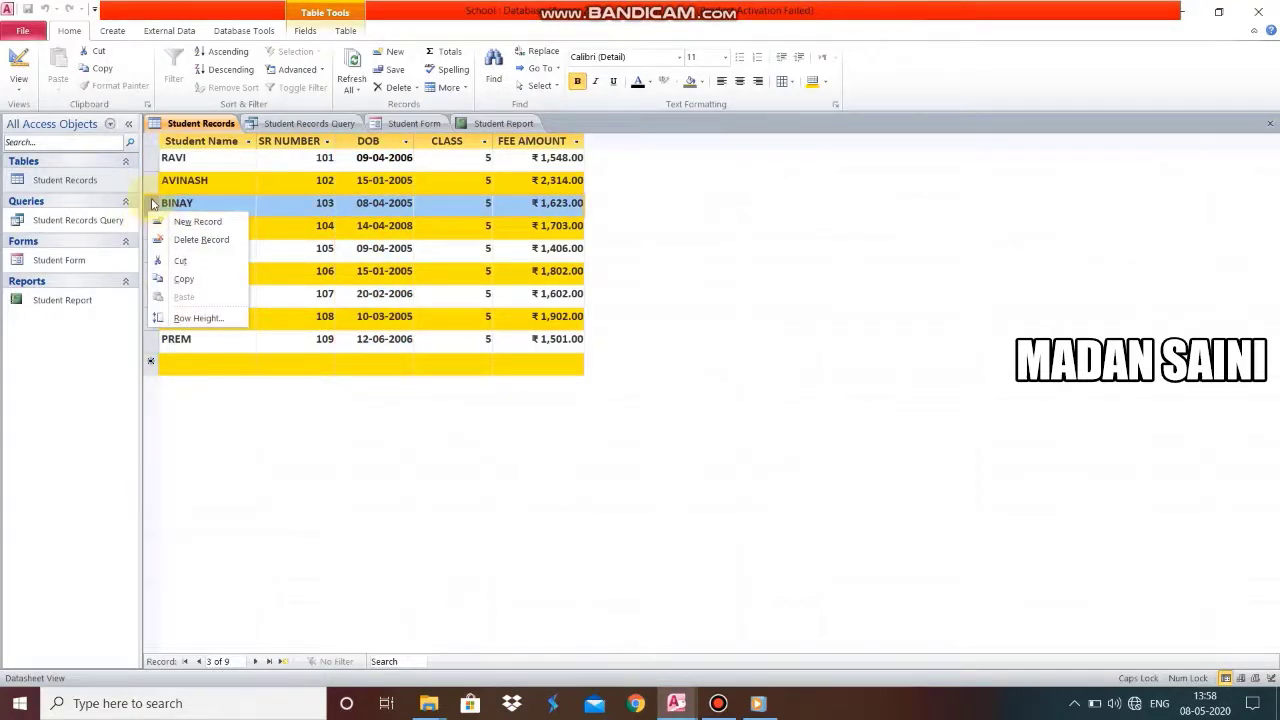
pyautogui.click(153, 204)
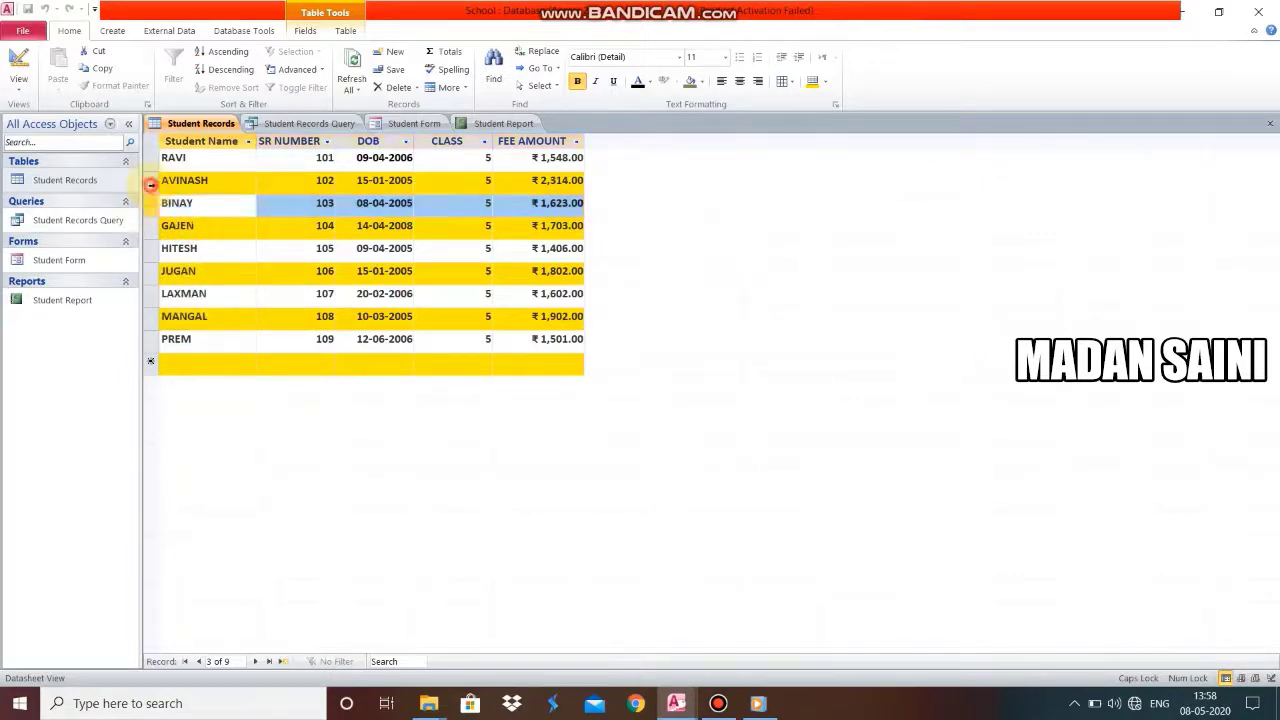
# Highlight individual rows of the Student Records table one at a time to examine each student's record.
pyautogui.click(151, 186)
pyautogui.click(148, 163)
pyautogui.click(148, 186)
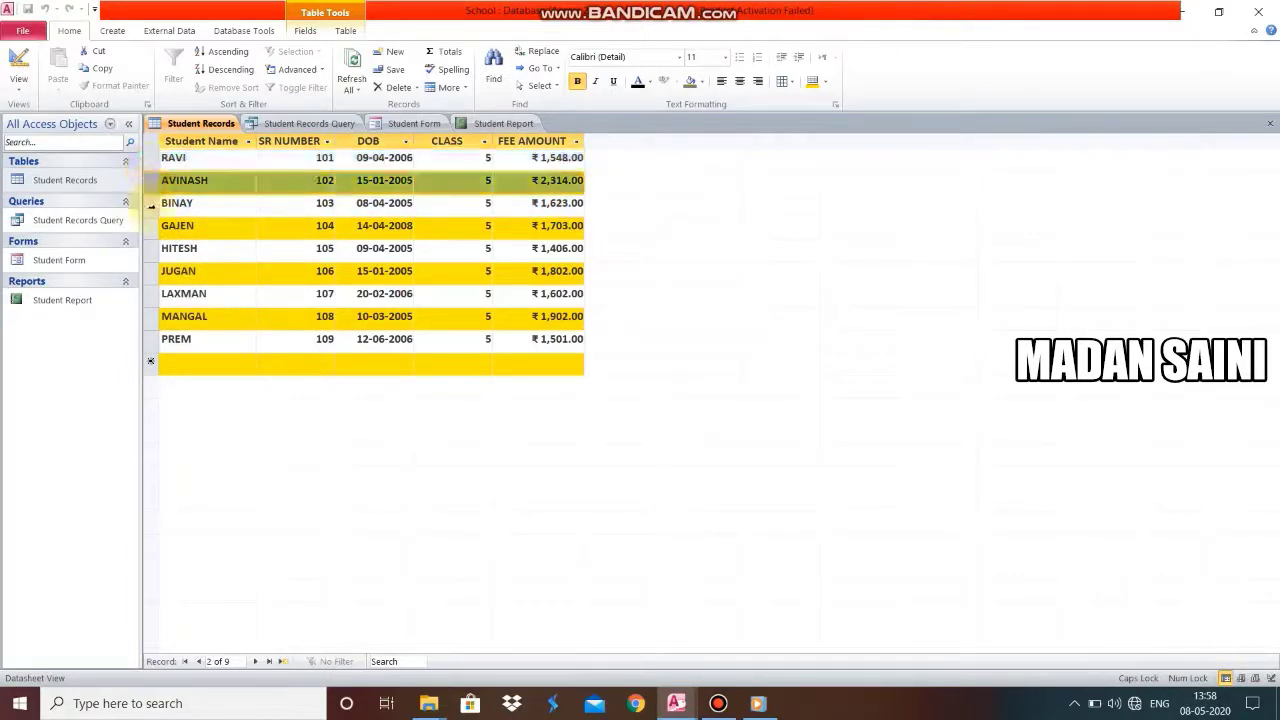
pyautogui.click(151, 204)
pyautogui.click(151, 226)
pyautogui.click(151, 249)
pyautogui.click(151, 271)
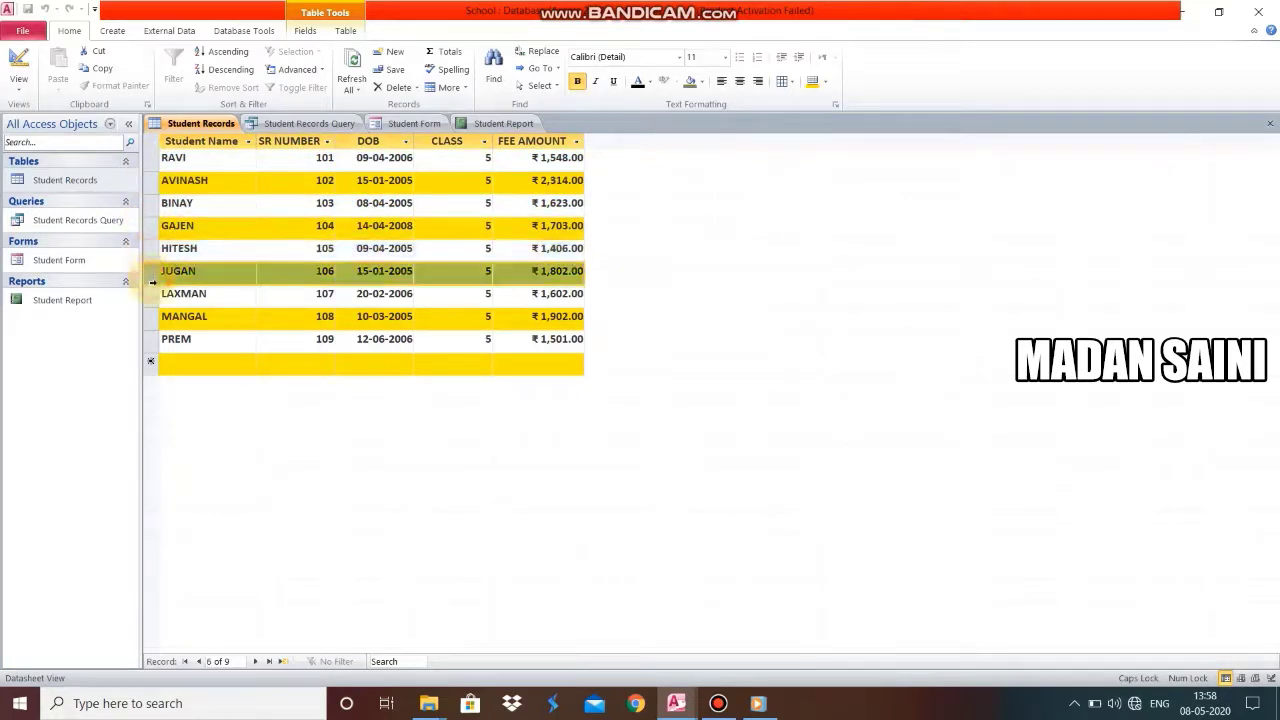
pyautogui.click(151, 294)
pyautogui.click(151, 293)
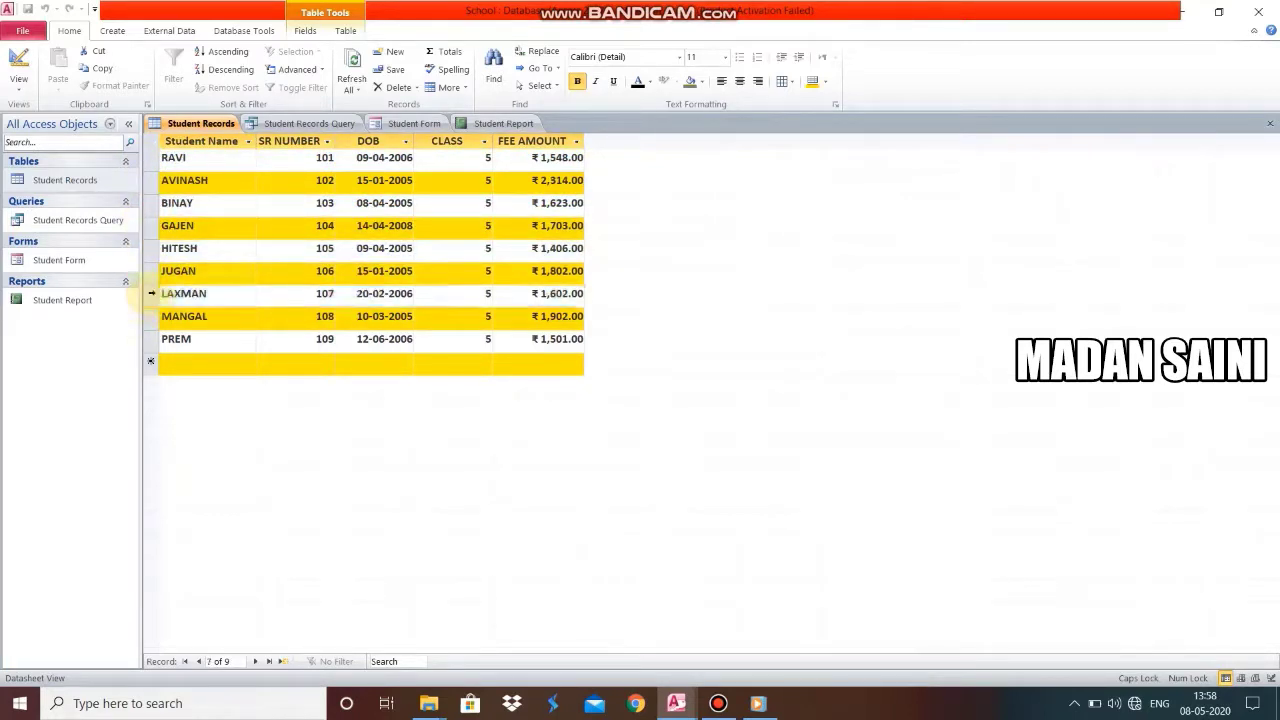
pyautogui.click(151, 293)
pyautogui.click(151, 271)
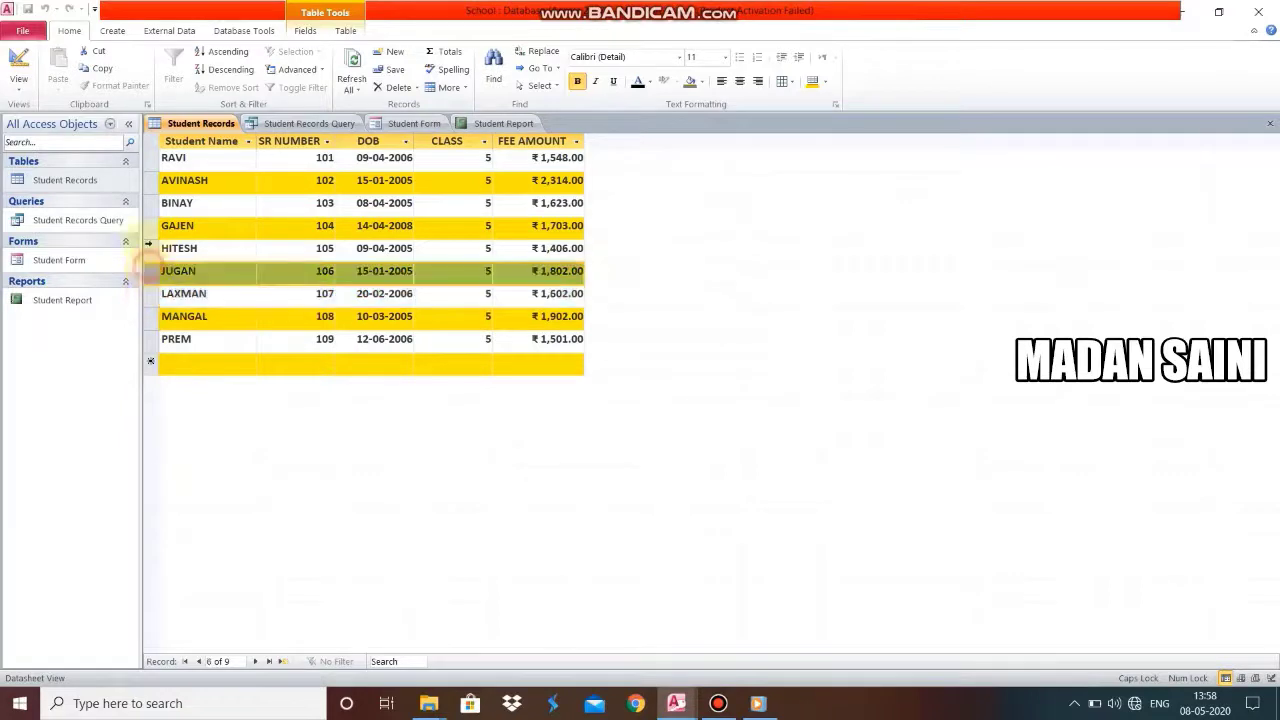
pyautogui.click(151, 249)
pyautogui.click(147, 226)
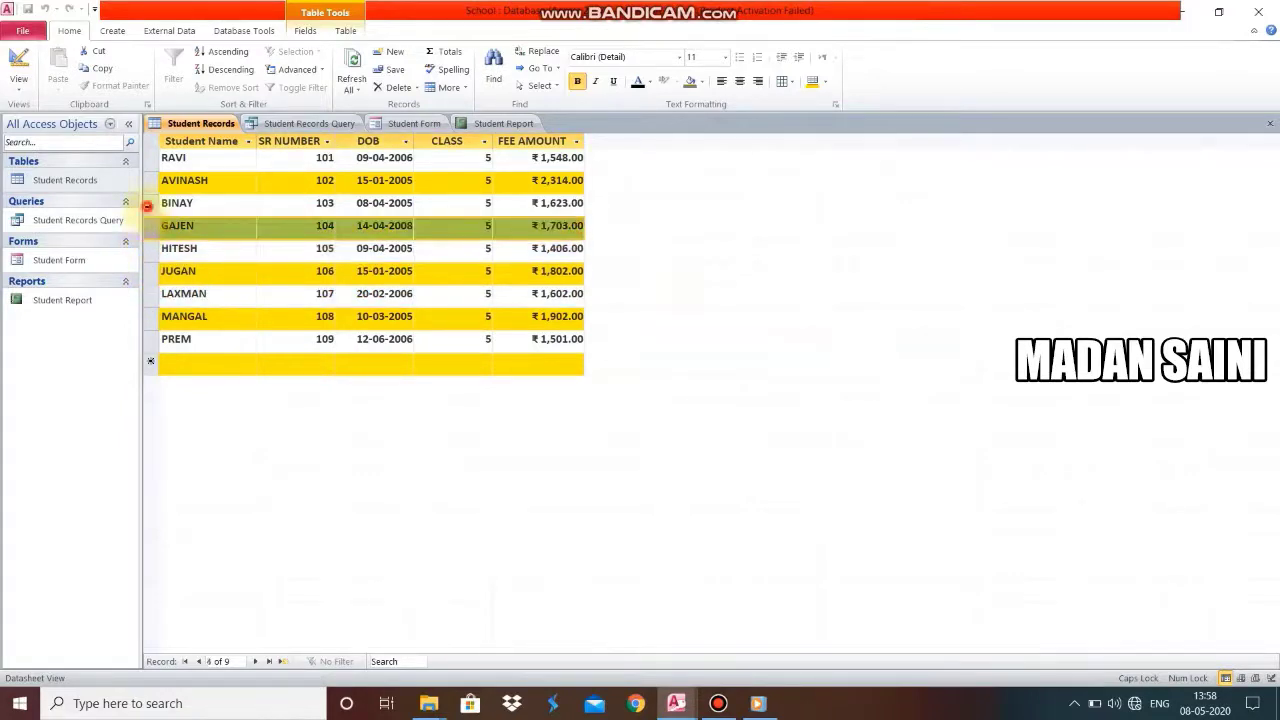
pyautogui.click(150, 203)
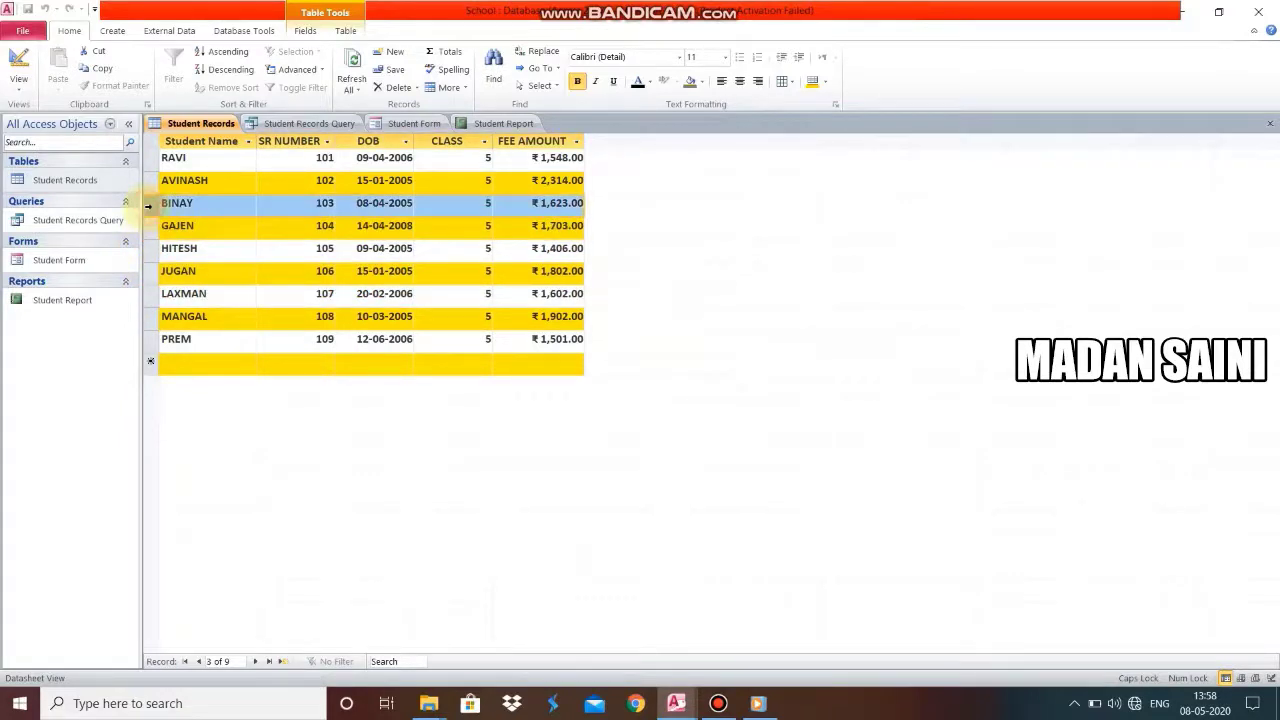
# Highlight the SR NUMBER, DOB, CLASS and FEE AMOUNT columns one at a time to examine the table's fields.
pyautogui.click(276, 140)
pyautogui.click(366, 140)
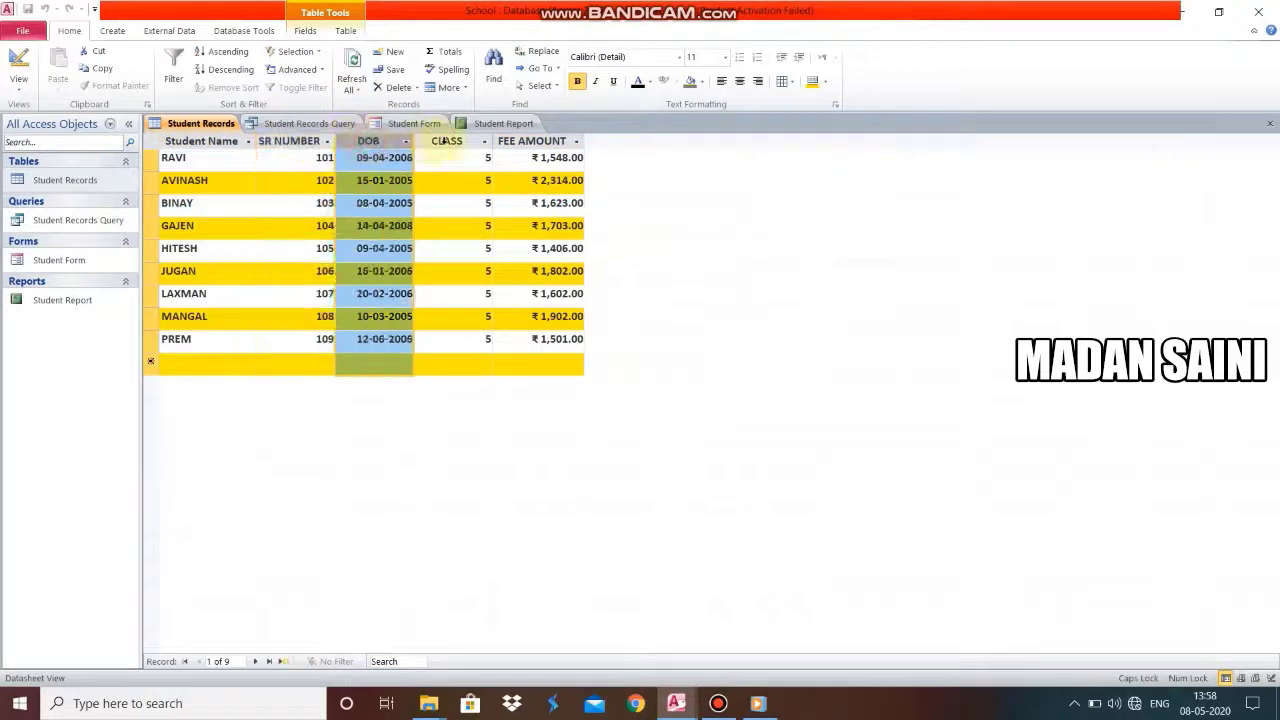
pyautogui.click(445, 140)
pyautogui.click(545, 141)
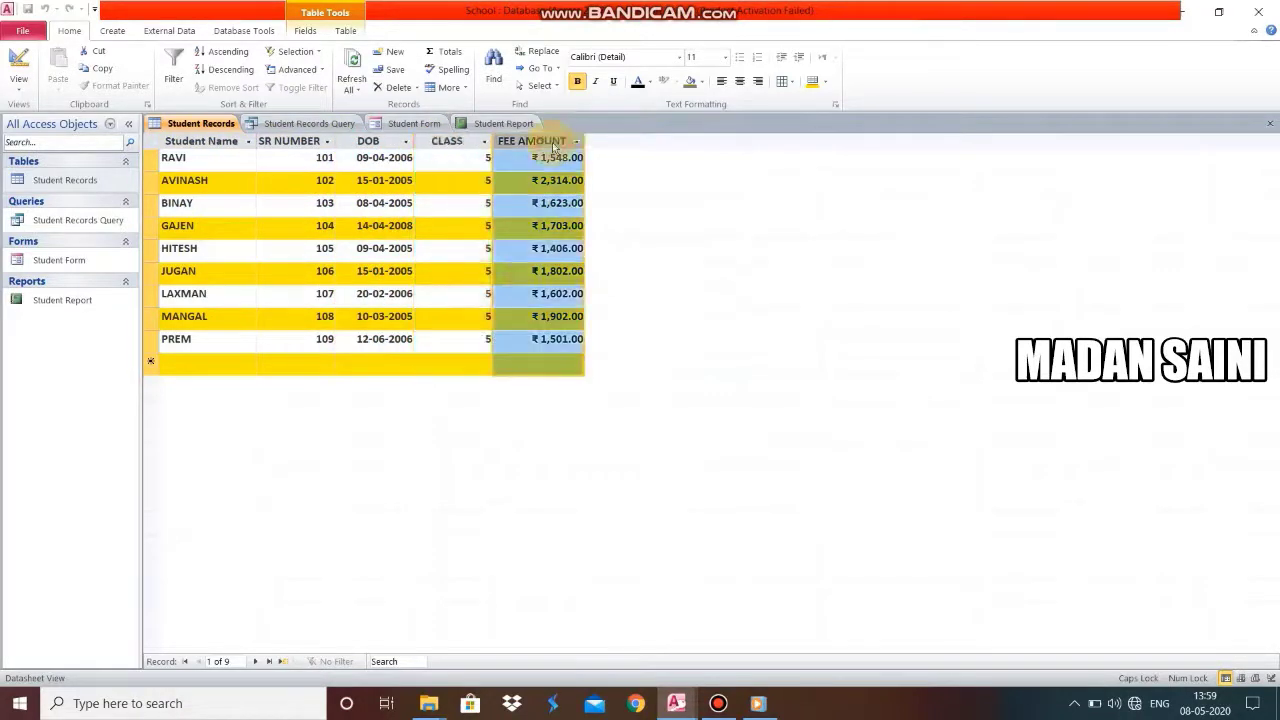
pyautogui.click(468, 140)
pyautogui.click(365, 141)
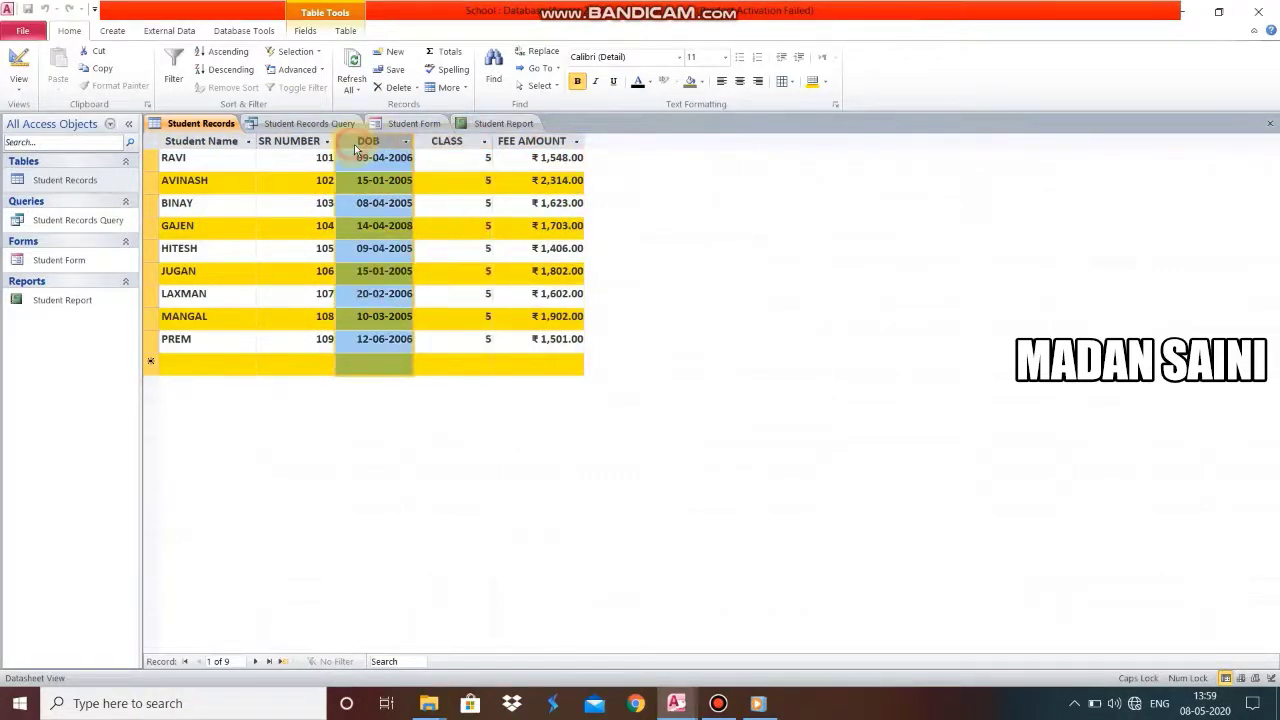
pyautogui.click(303, 141)
# Add a new record to the Student Records table and enter the student's name and SR NUMBER 110.
pyautogui.click(147, 210)
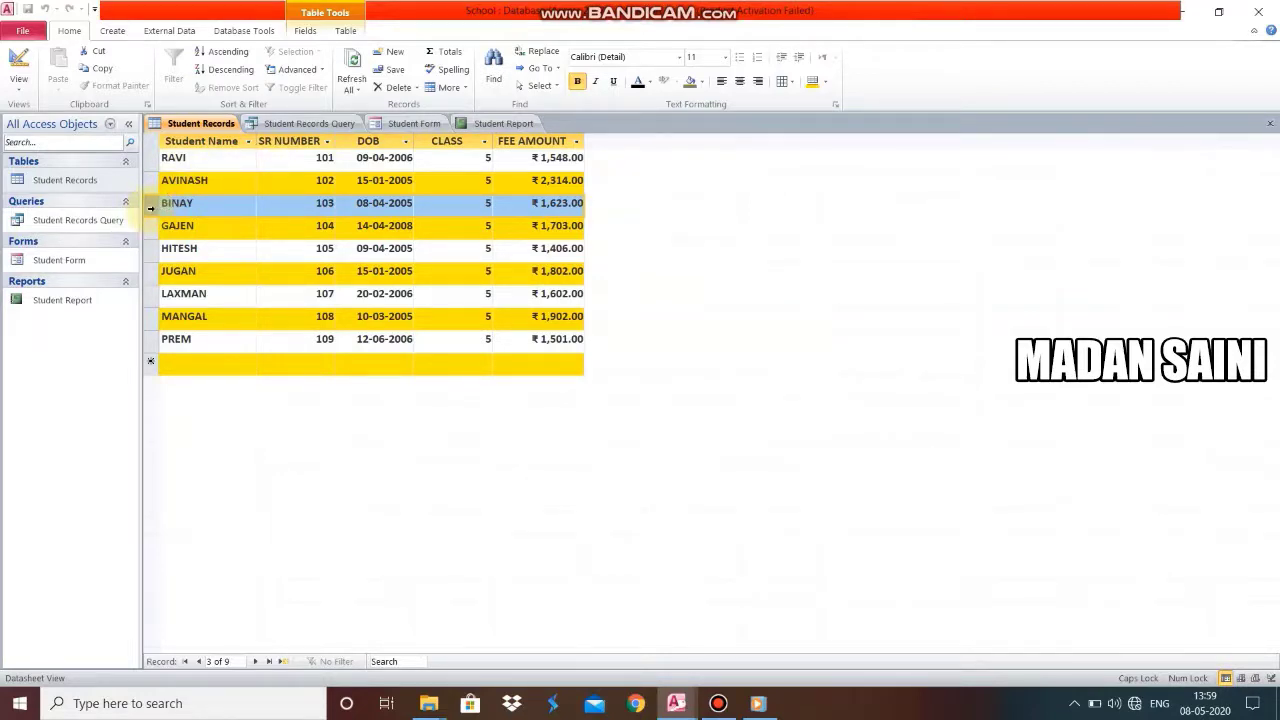
pyautogui.click(147, 208)
pyautogui.rightClick(152, 211)
pyautogui.click(166, 220)
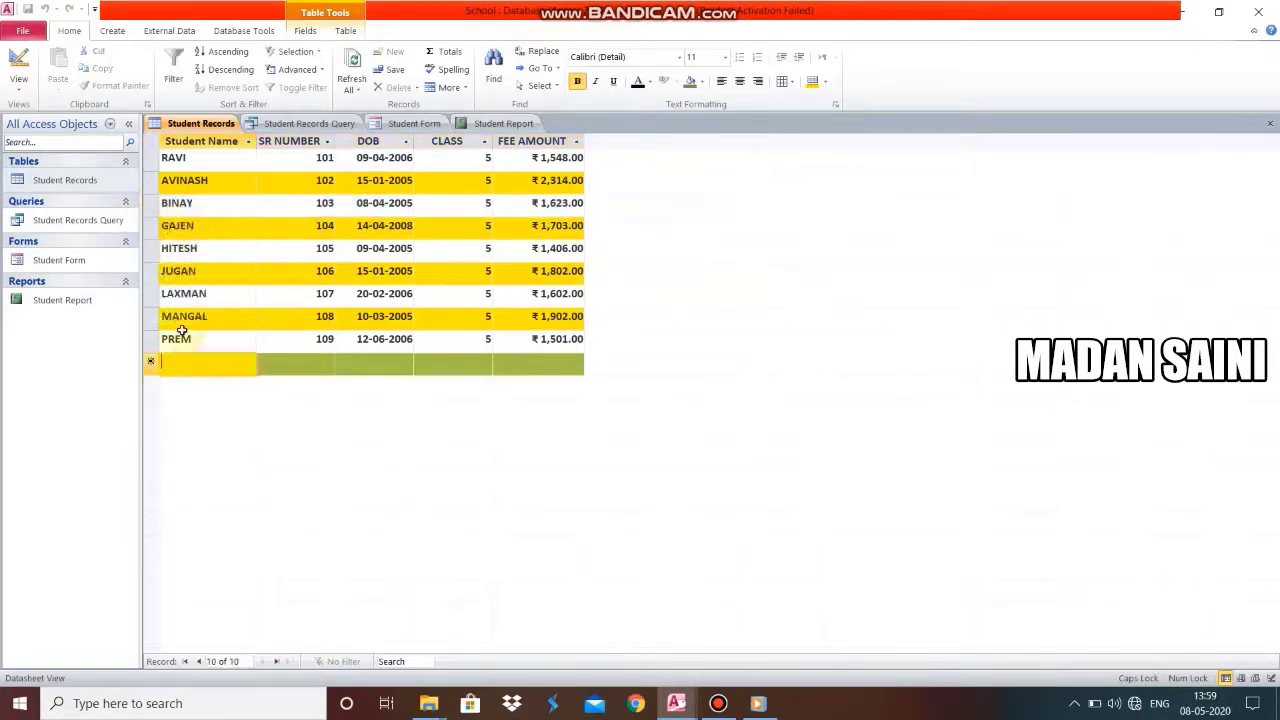
pyautogui.click(190, 365)
pyautogui.write('R')
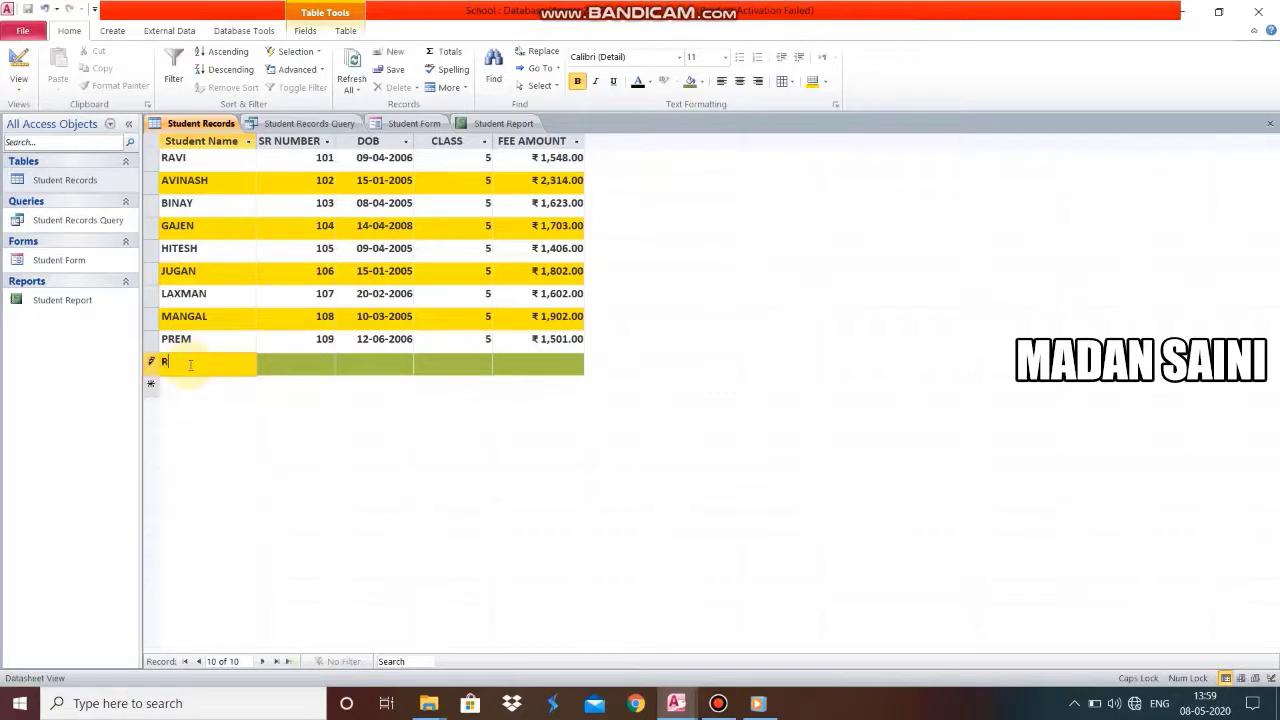
pyautogui.write('AJAN')
pyautogui.press('Tab')
pyautogui.write('1')
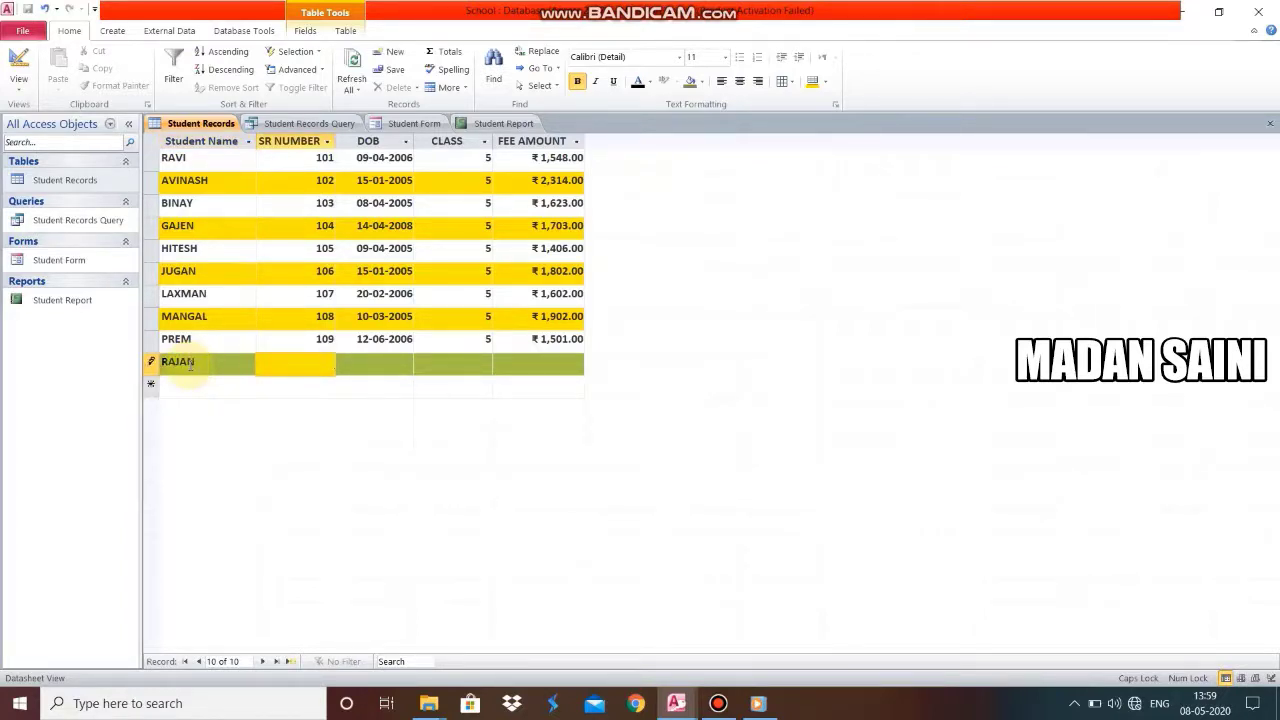
pyautogui.write('10')
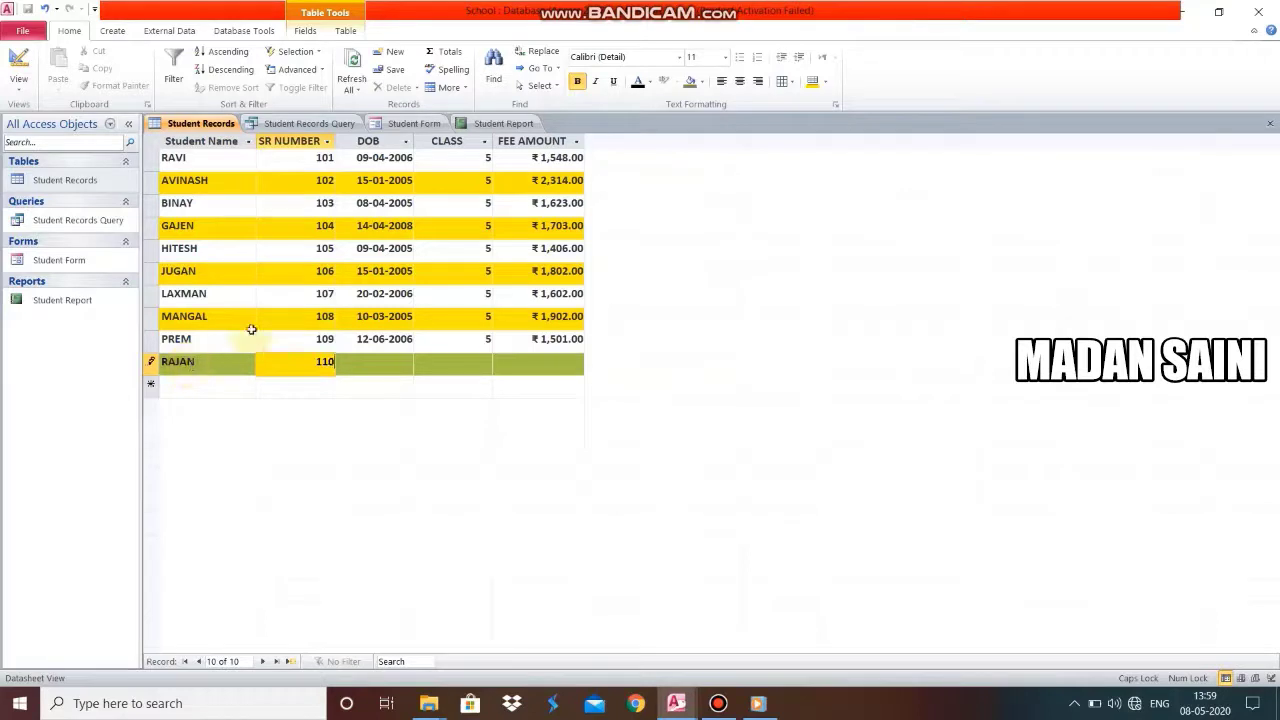
# Choose the student's date of birth from the date picker in the new record's DOB field.
pyautogui.click(360, 362)
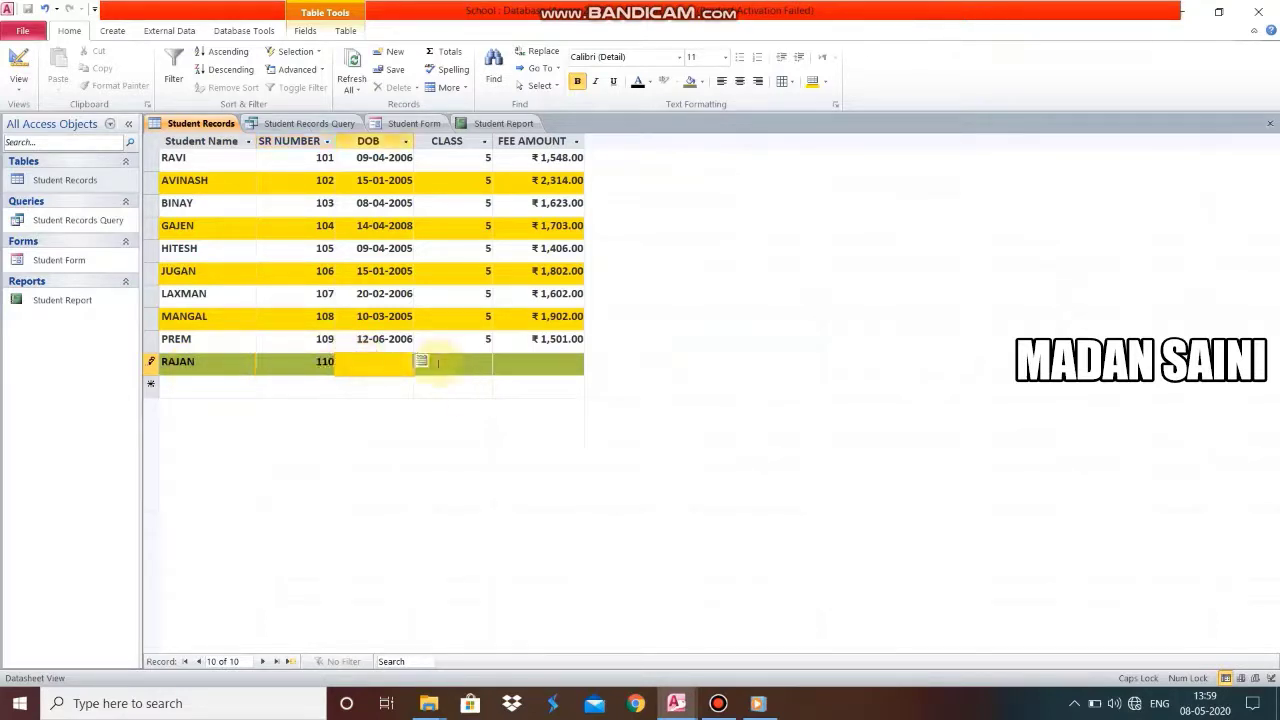
pyautogui.click(422, 361)
pyautogui.click(361, 420)
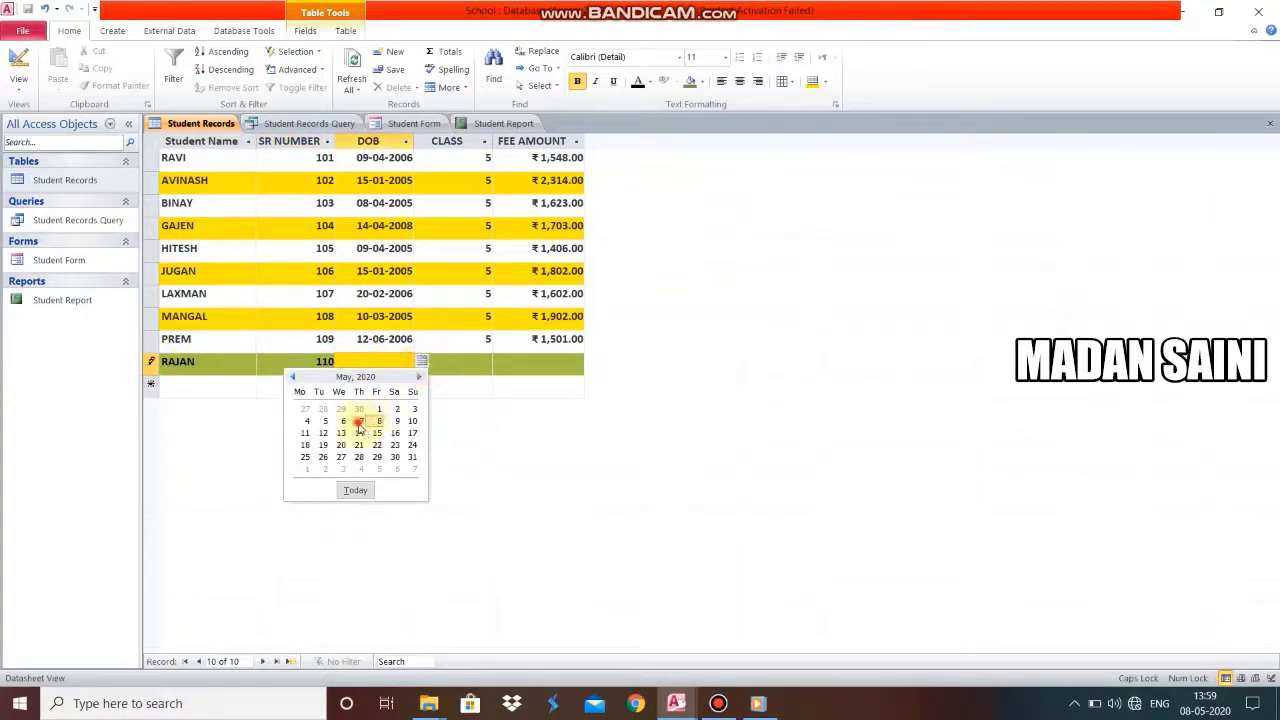
# Enter CLASS 5 and FEE AMOUNT 4850 in the new record and complete the record.
pyautogui.click(462, 376)
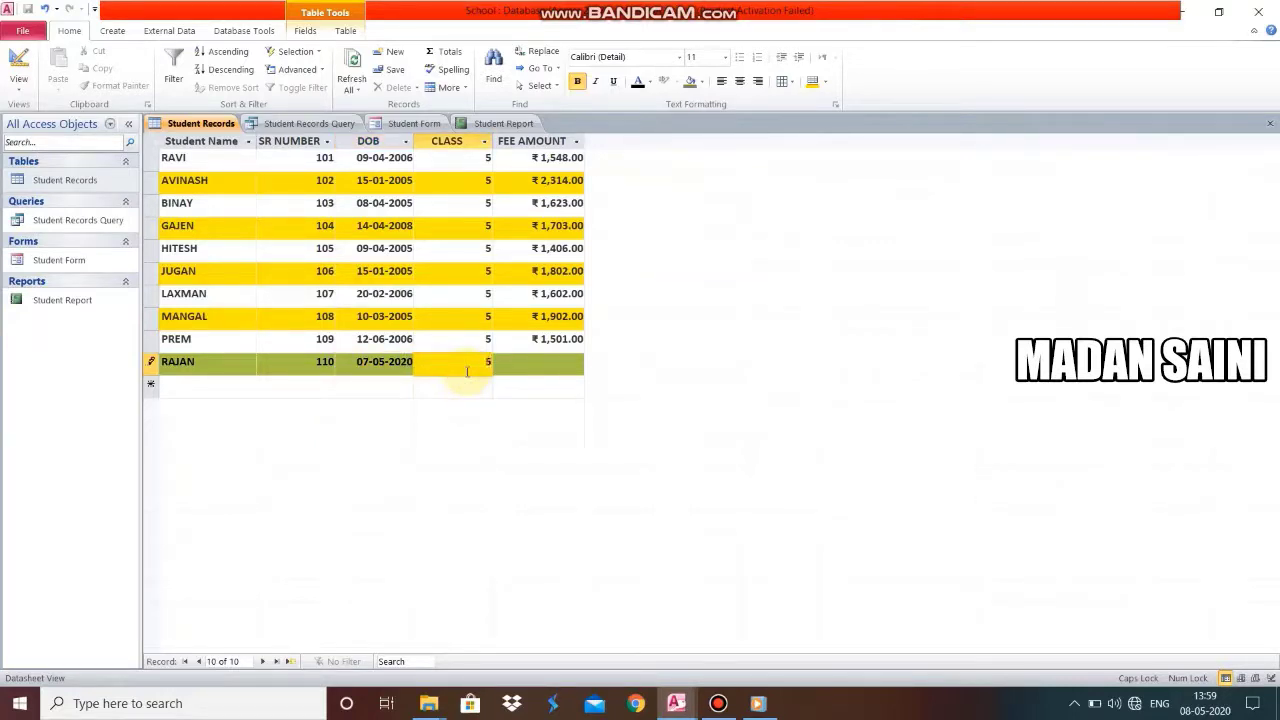
pyautogui.write('5')
pyautogui.click(507, 364)
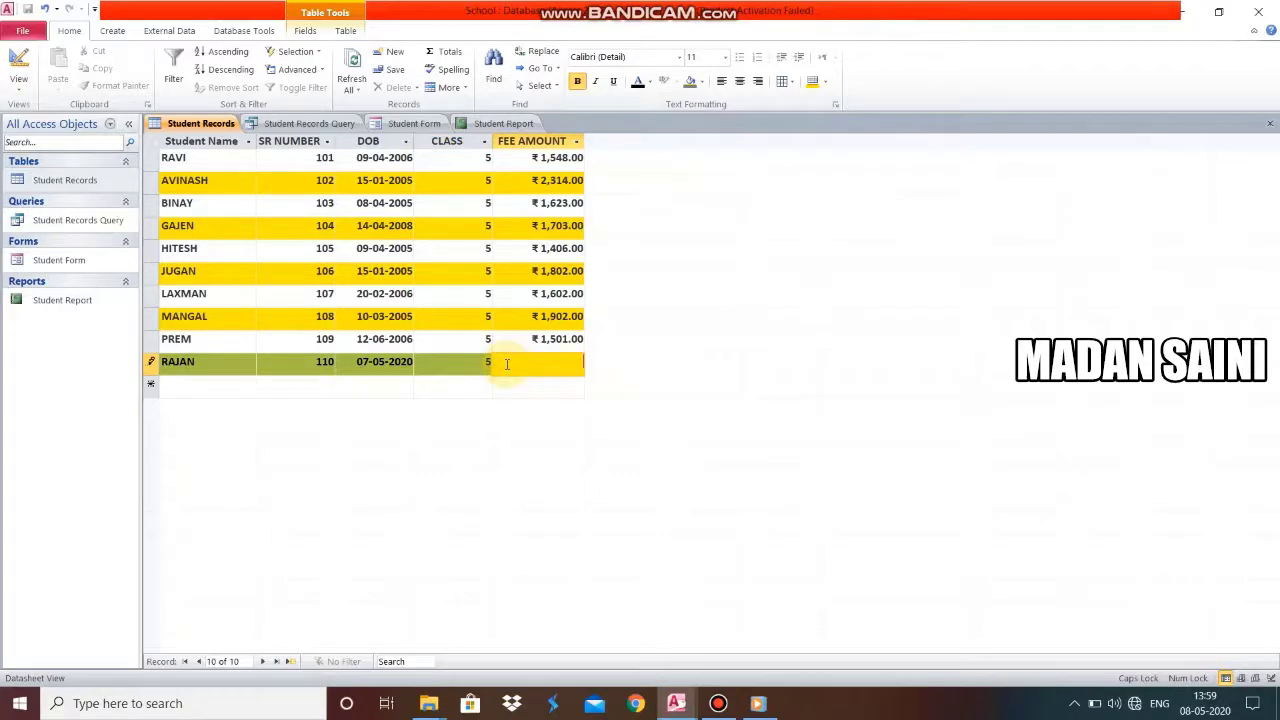
pyautogui.write('4850')
pyautogui.press('Return')
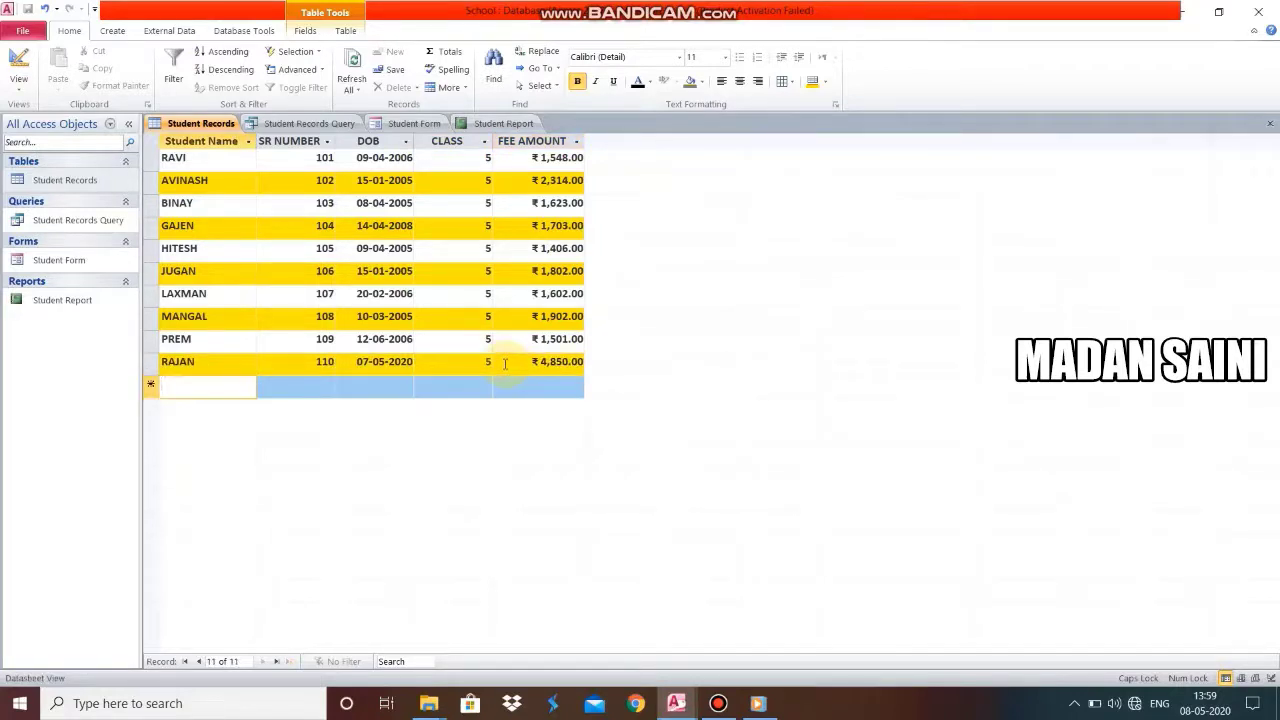
# Delete the record with SR NUMBER 105 from the Student Records table and accept the deletion.
pyautogui.click(254, 248)
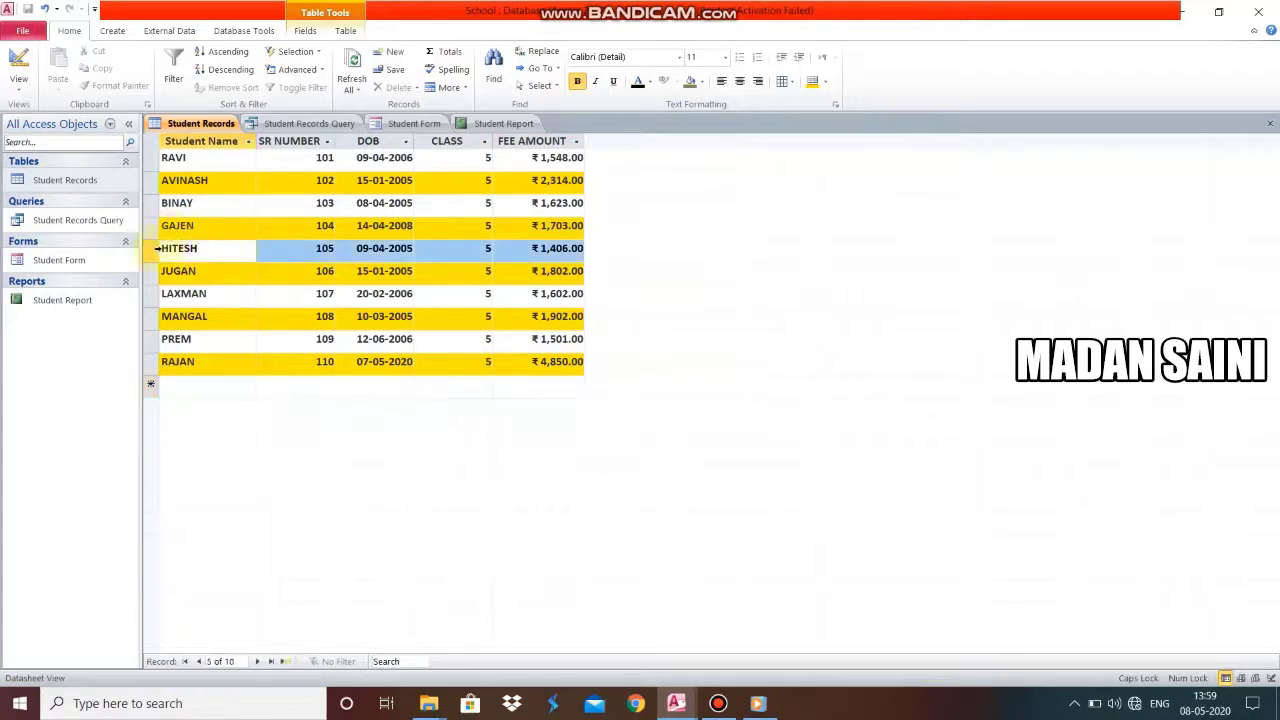
pyautogui.moveTo(148, 248)
pyautogui.mouseDown()
pyautogui.moveTo(151, 224)
pyautogui.moveTo(148, 247)
pyautogui.mouseUp()
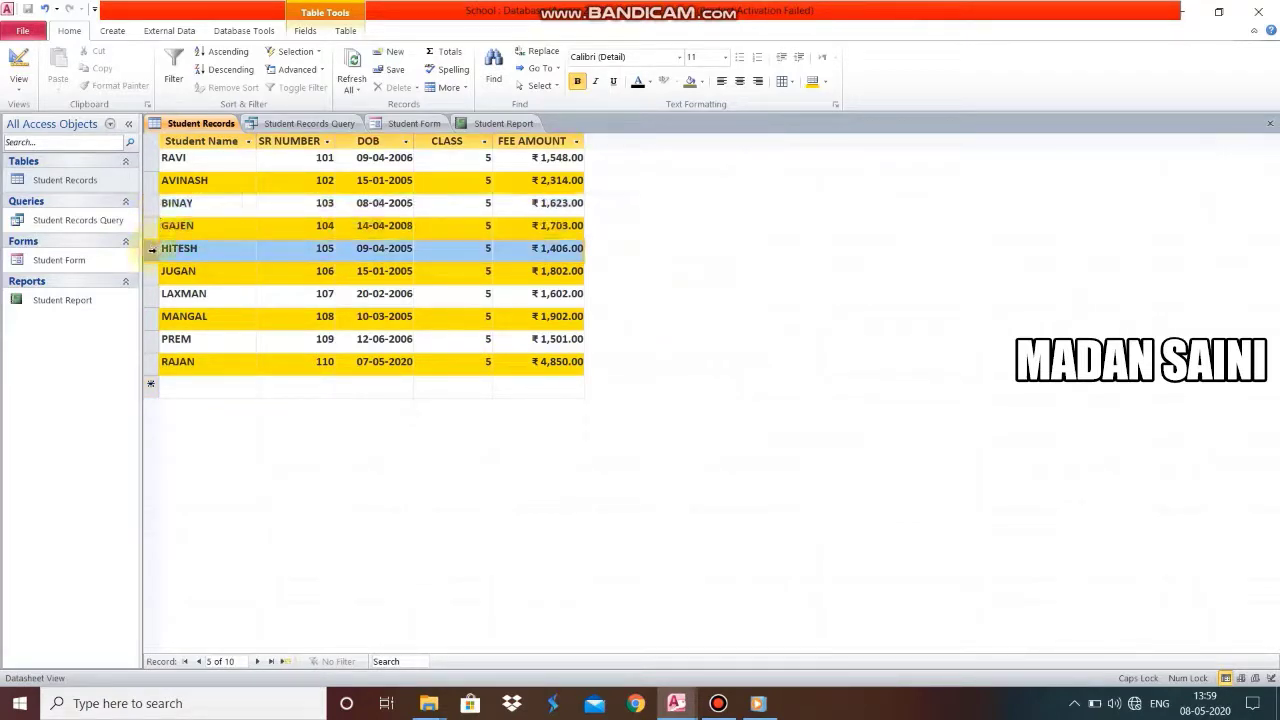
pyautogui.rightClick(152, 257)
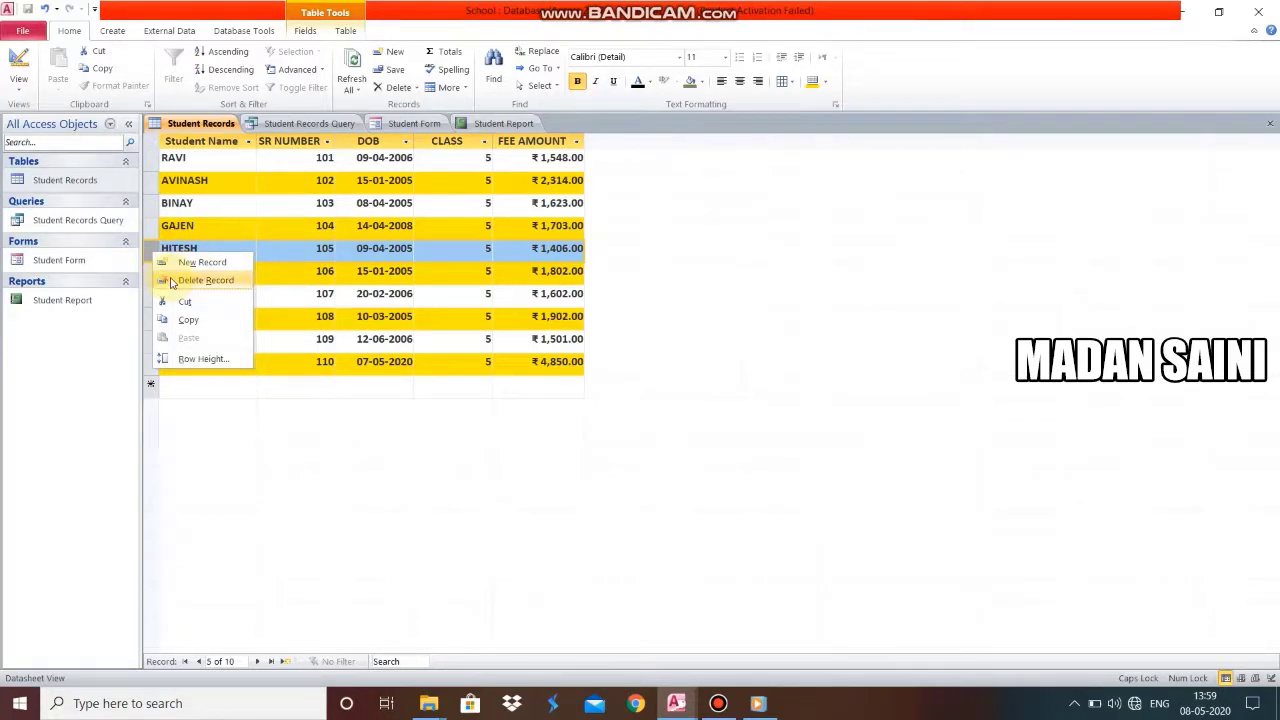
pyautogui.click(172, 281)
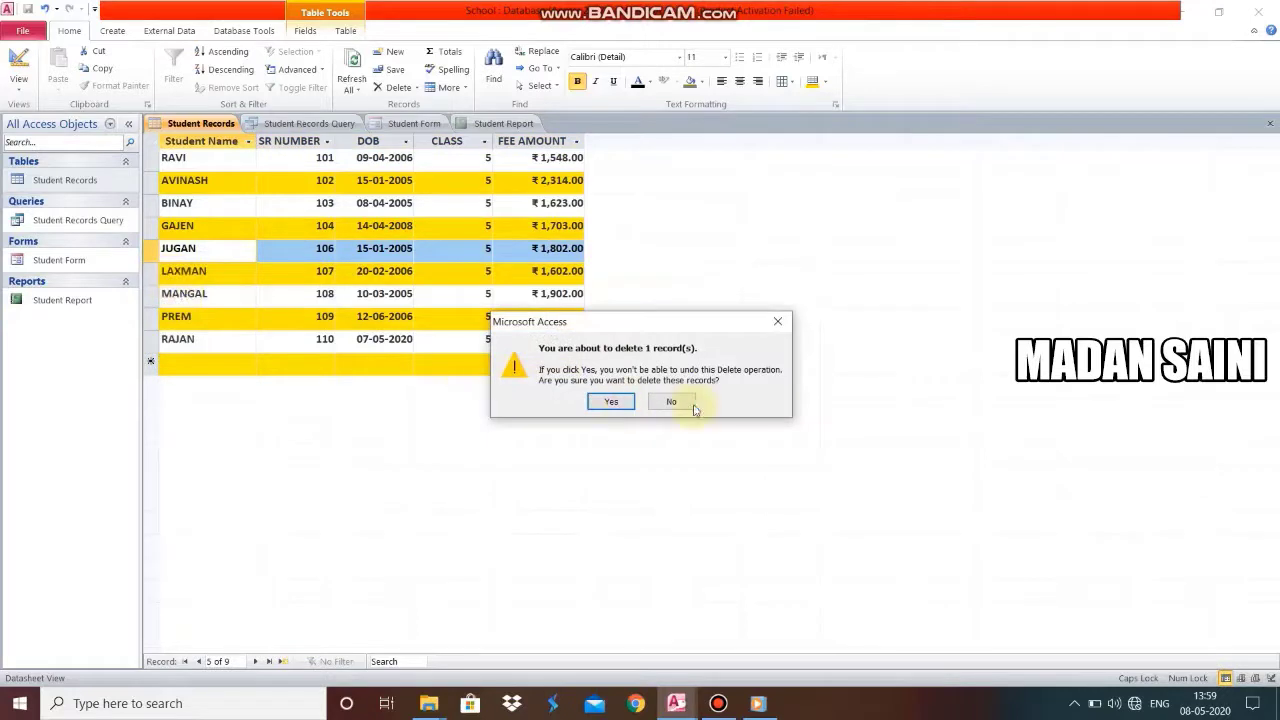
pyautogui.click(611, 404)
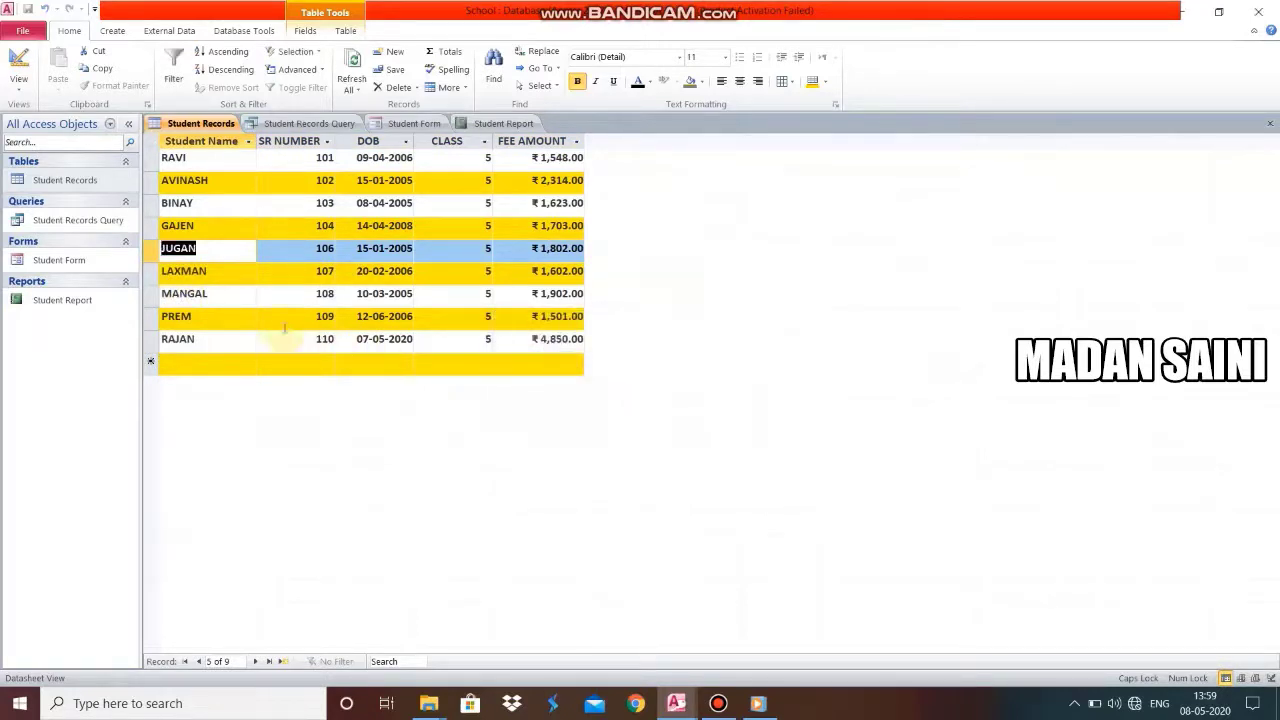
# Set the row height of the Student Records datasheet to 25.
pyautogui.click(150, 271)
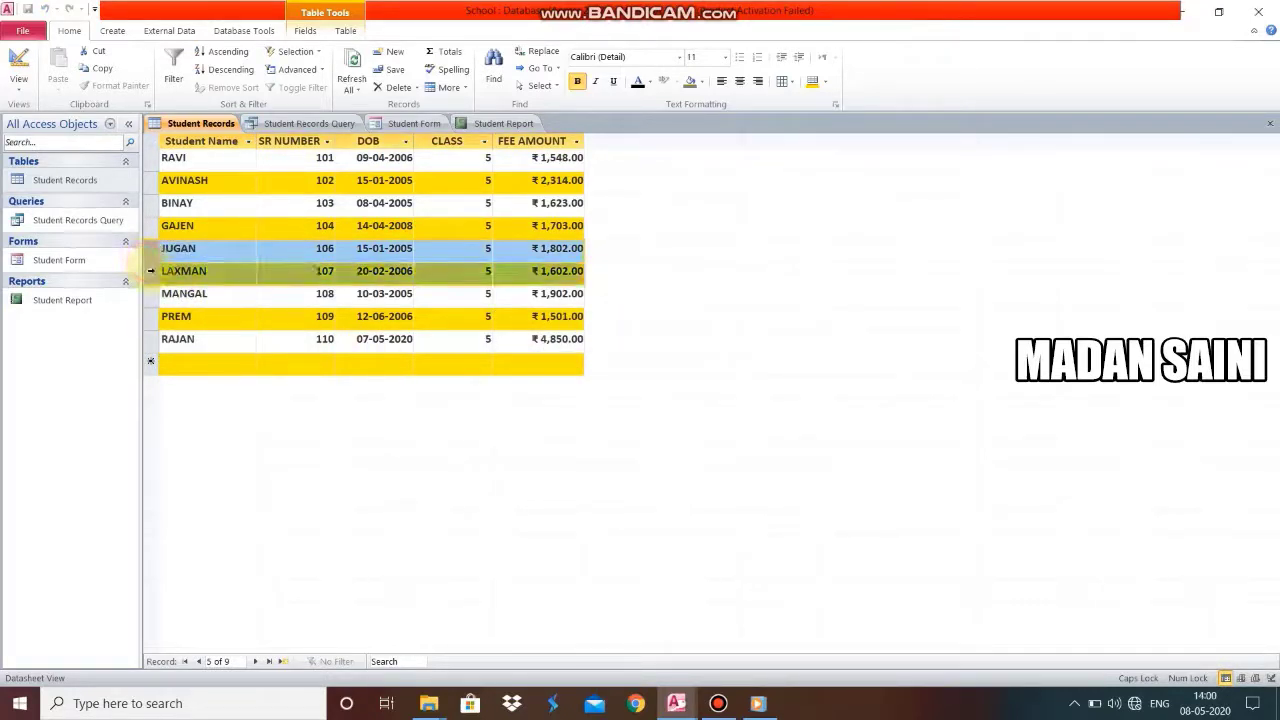
pyautogui.moveTo(150, 271); pyautogui.dragTo(152, 291)
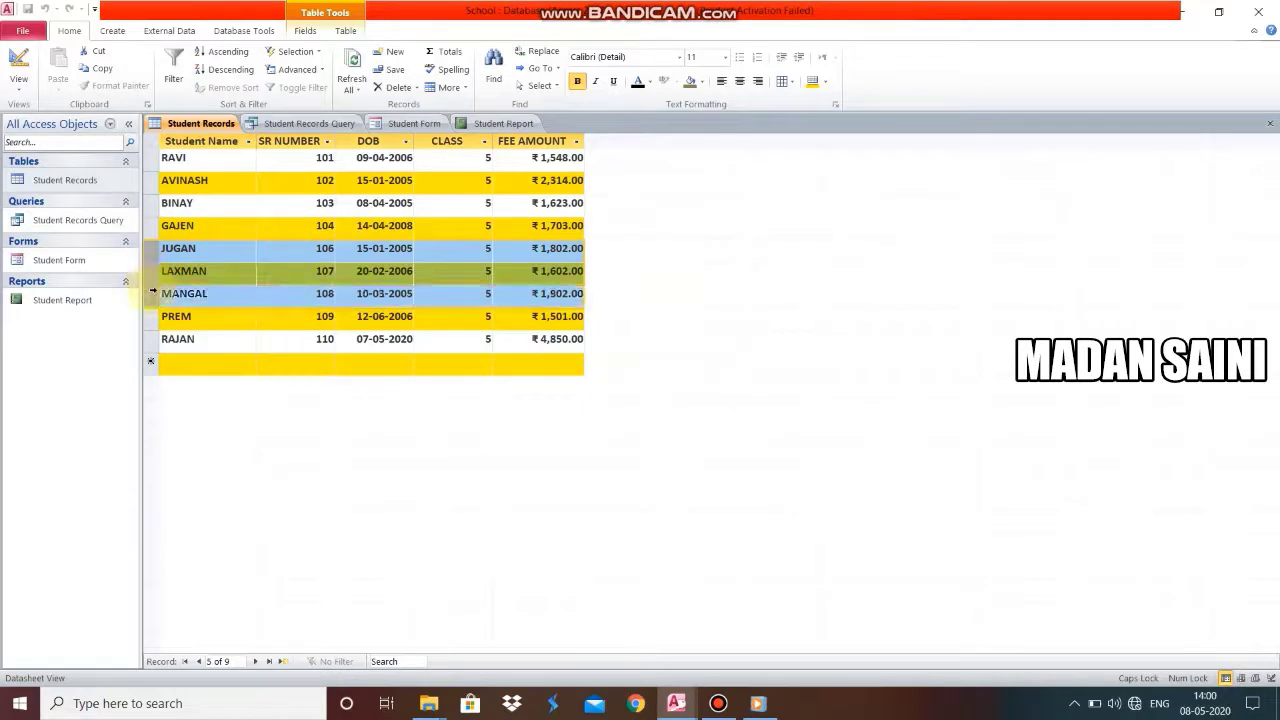
pyautogui.click(149, 249)
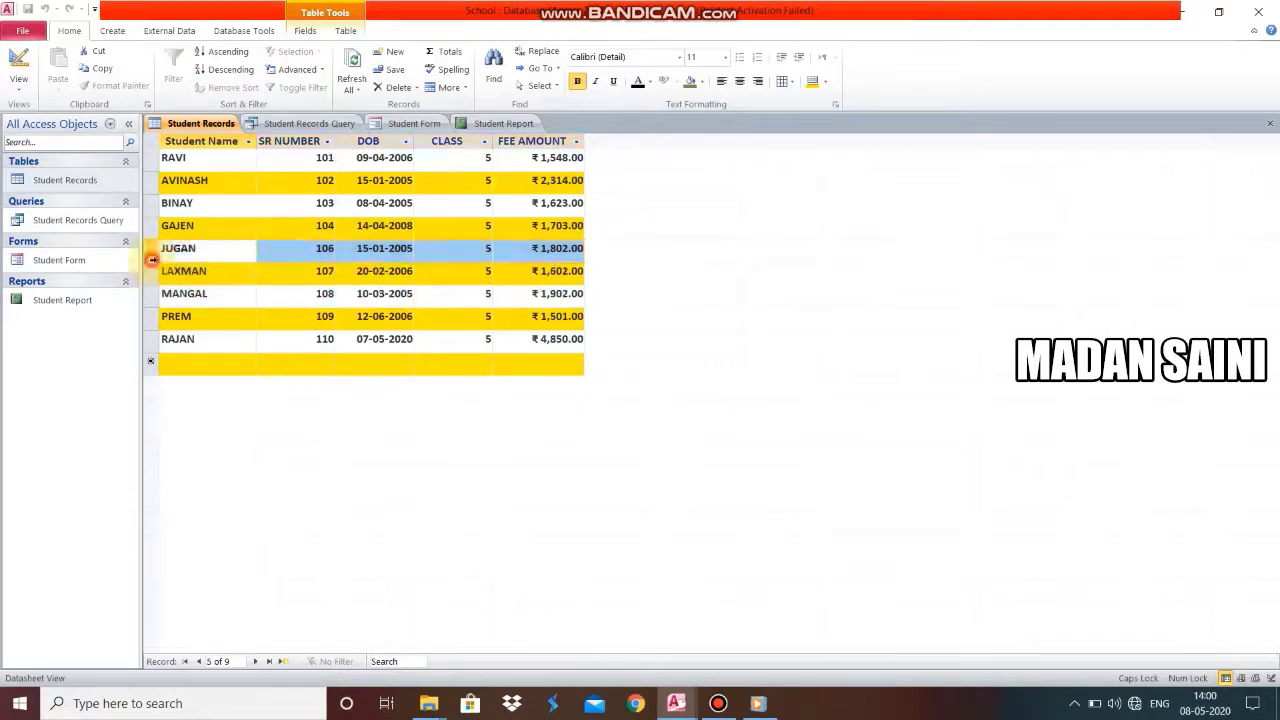
pyautogui.rightClick(149, 249)
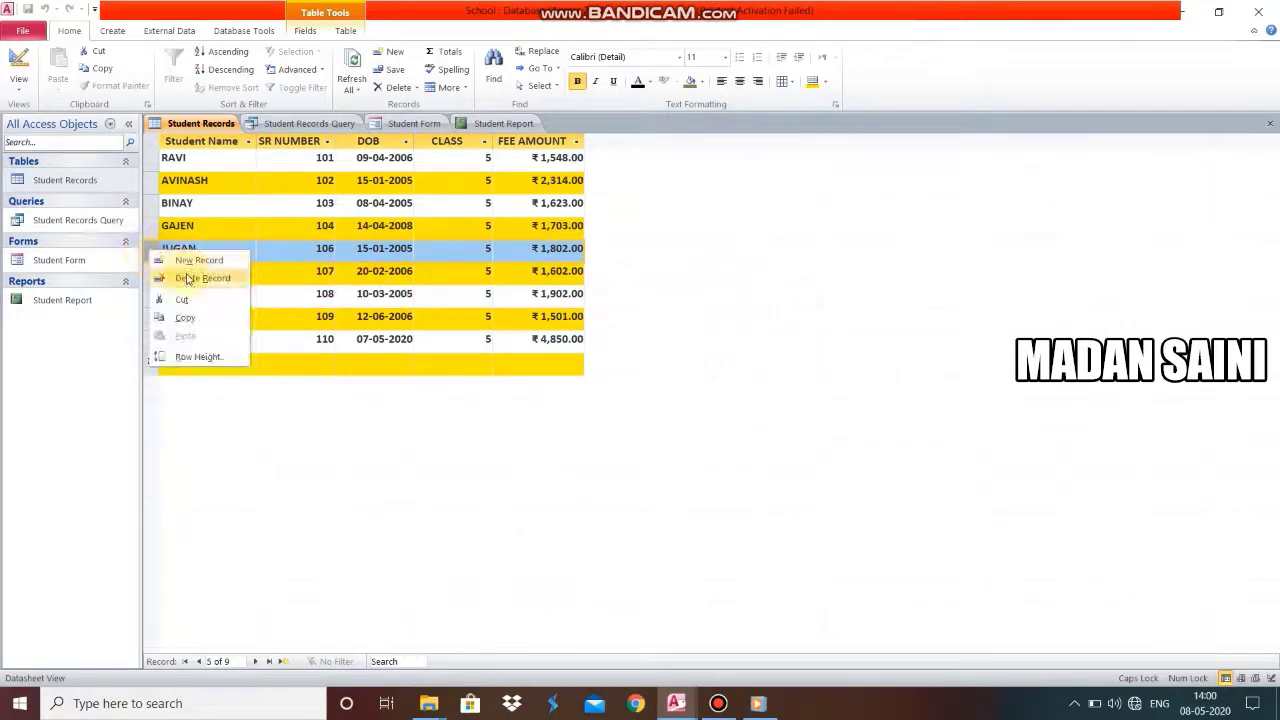
pyautogui.click(198, 358)
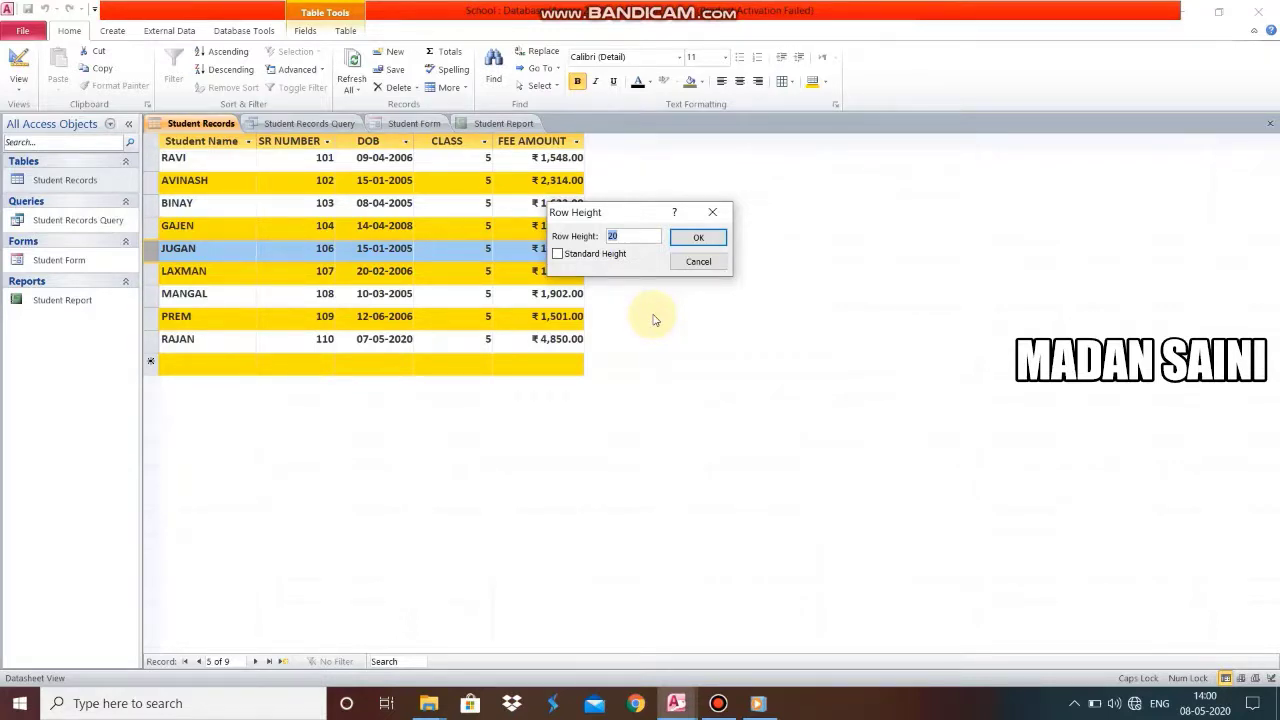
pyautogui.write('25')
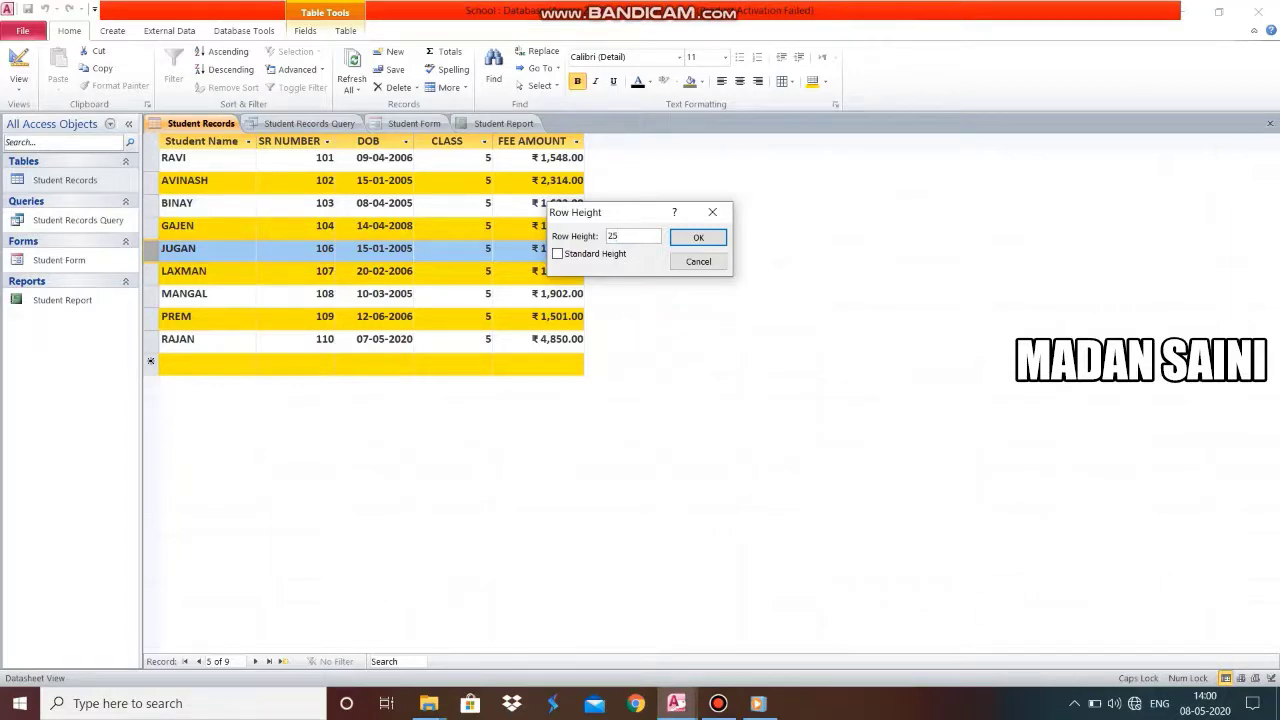
pyautogui.click(709, 243)
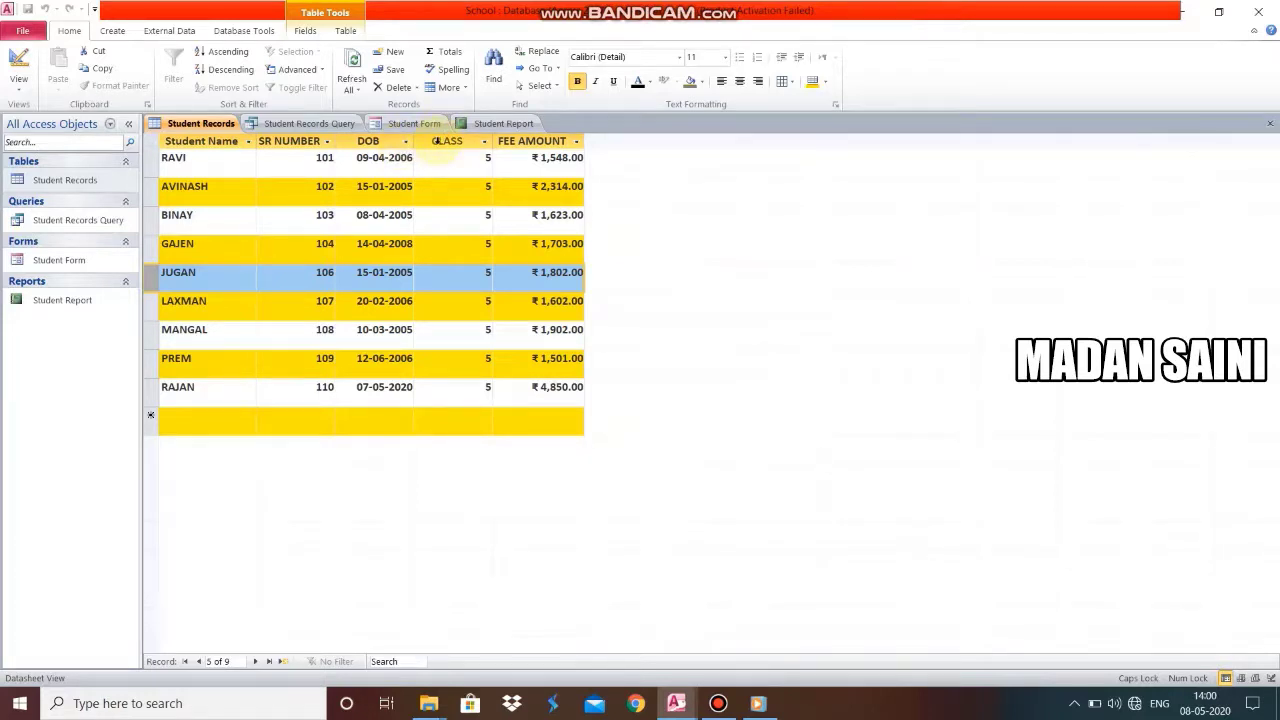
pyautogui.click(437, 142)
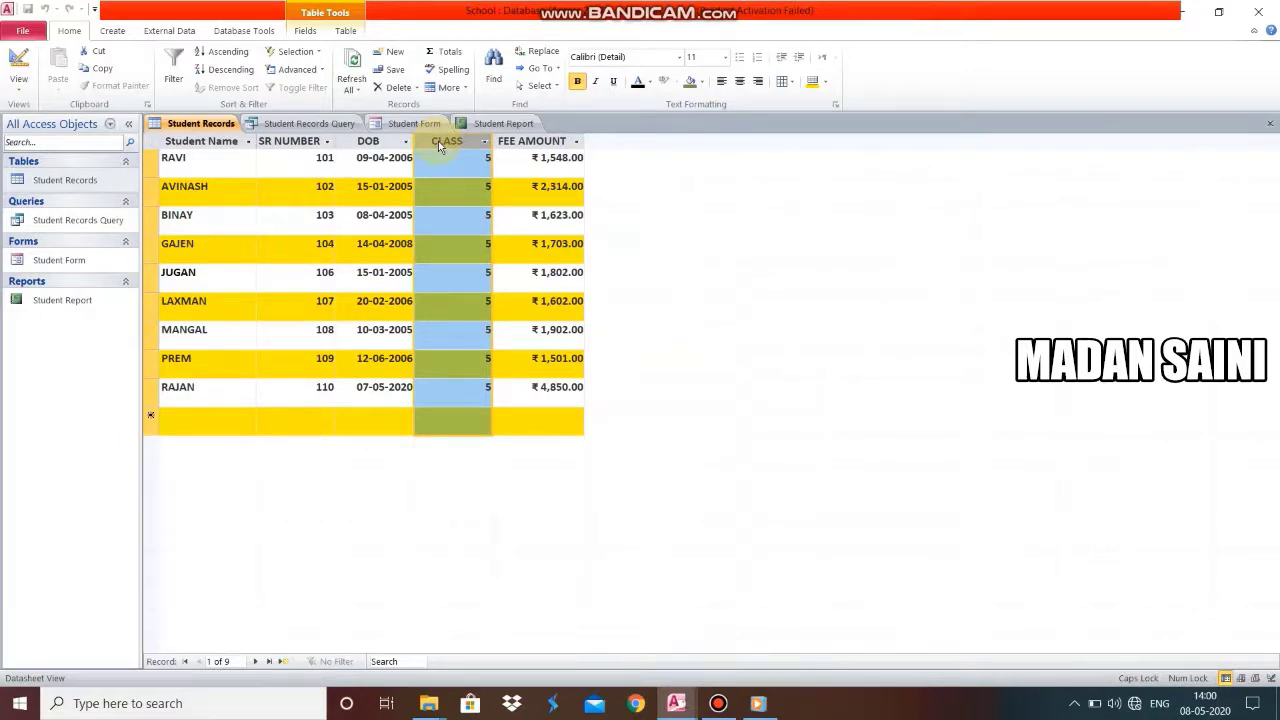
pyautogui.rightClick(438, 141)
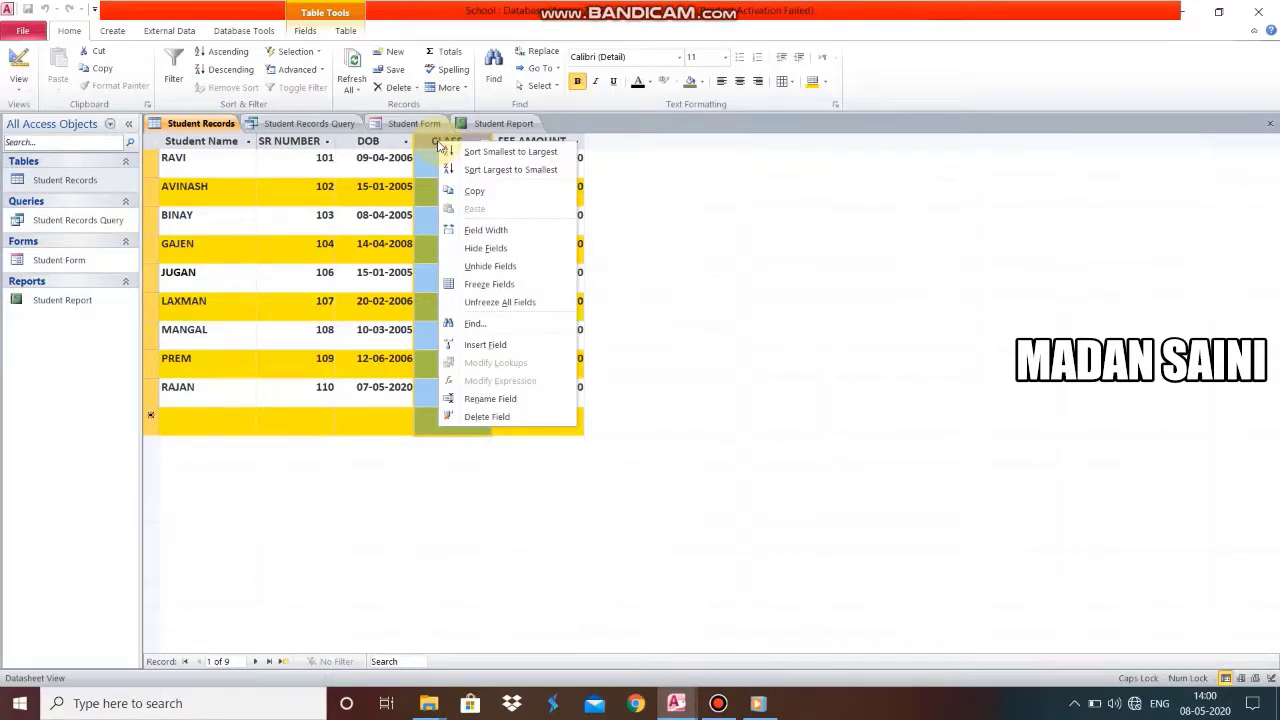
pyautogui.click(504, 399)
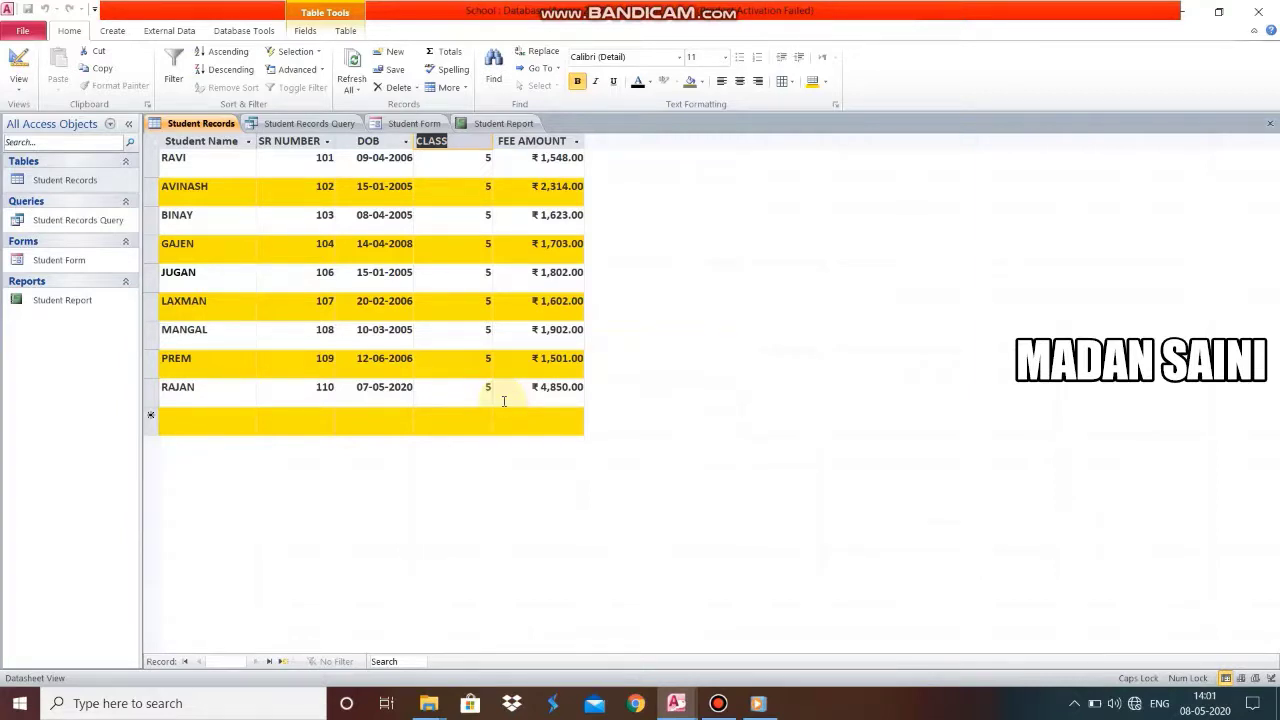
pyautogui.press('Return')
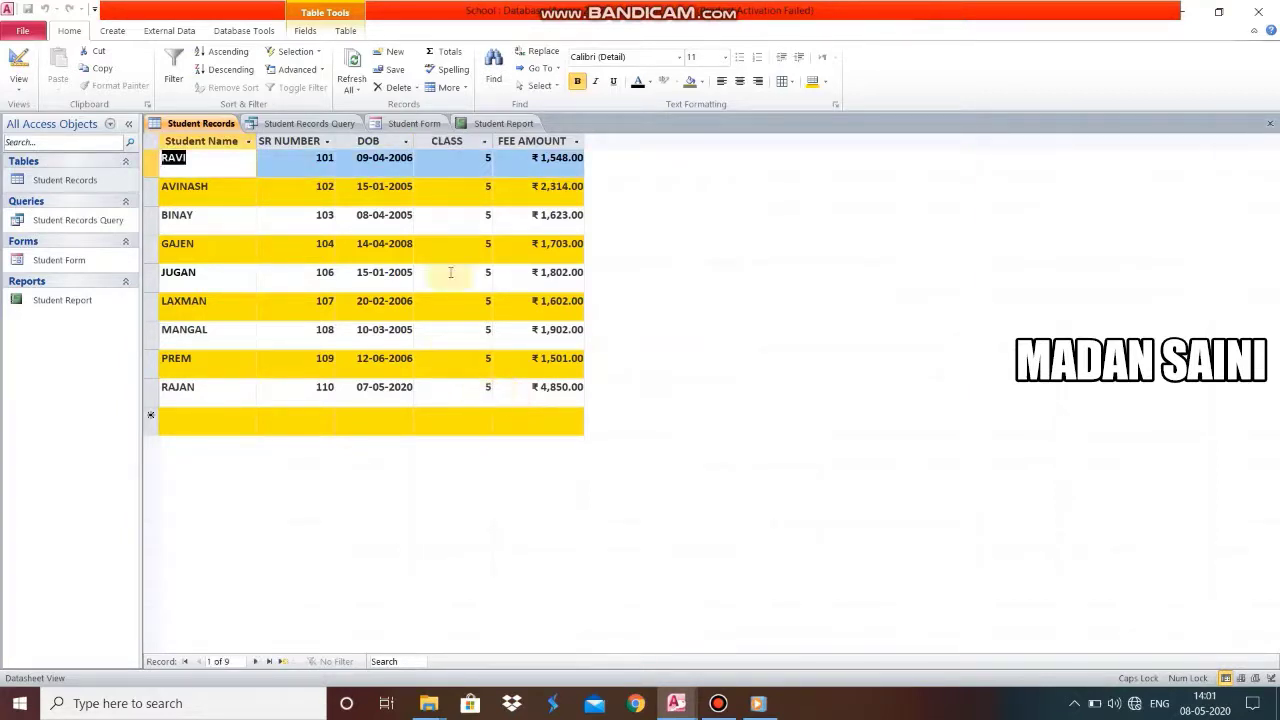
# Rename the CLASS field of the Student Records table to CLASS 5.
pyautogui.rightClick(445, 146)
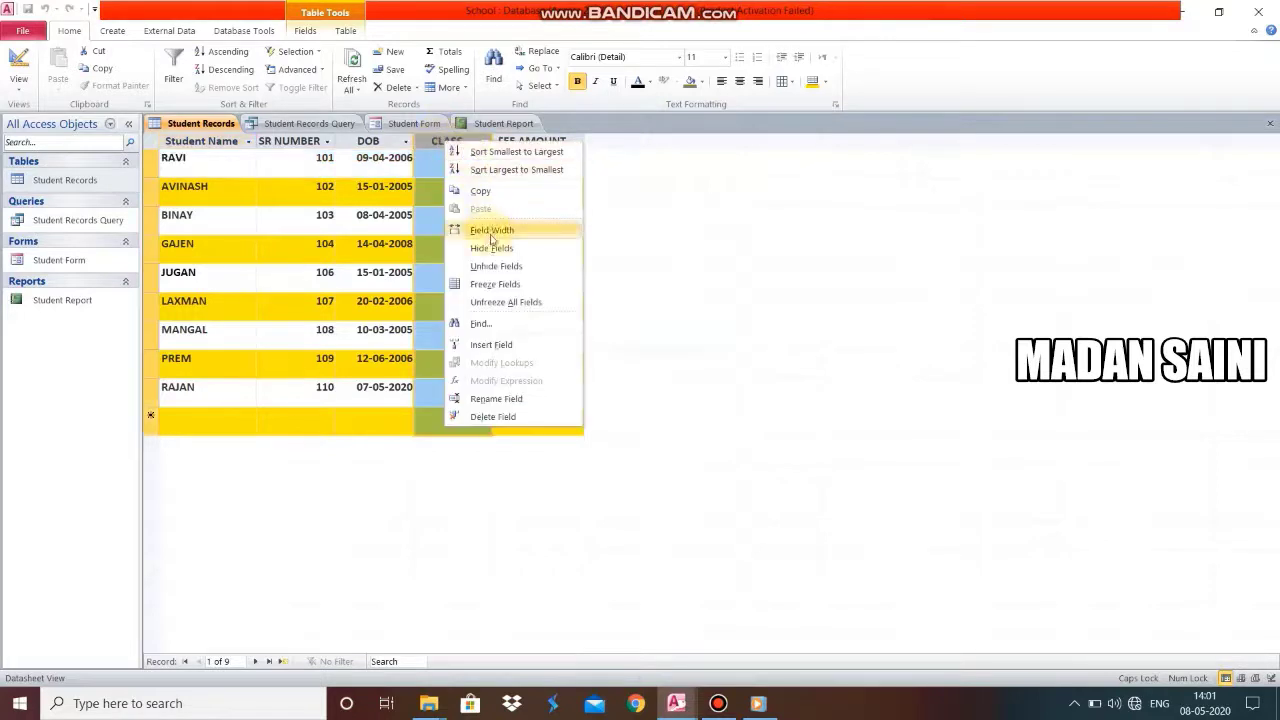
pyautogui.click(492, 398)
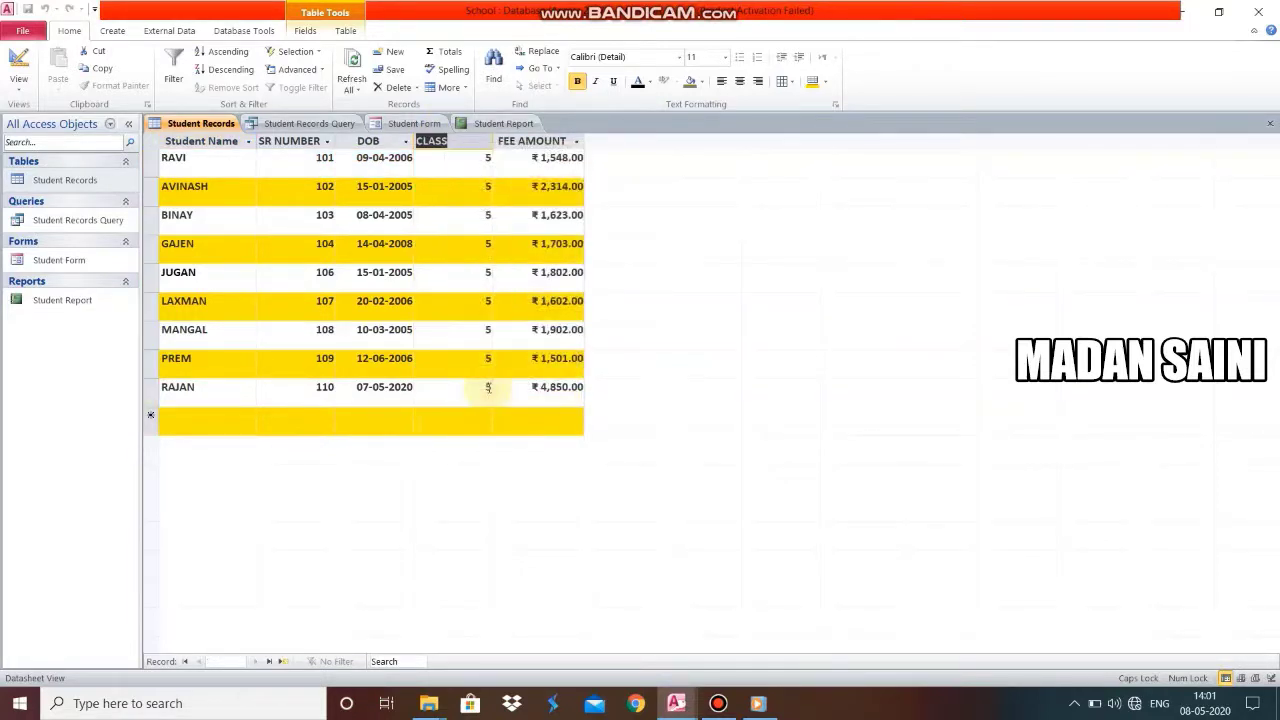
pyautogui.write('CL')
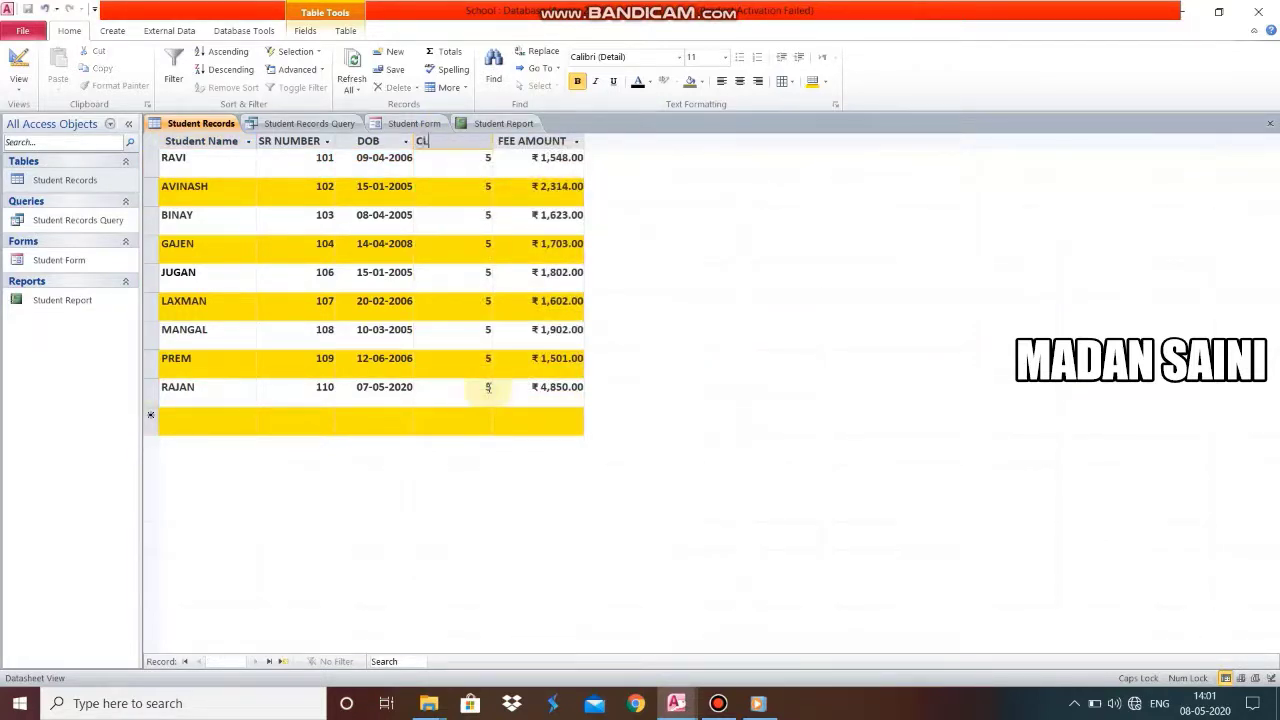
pyautogui.write('ASS 5')
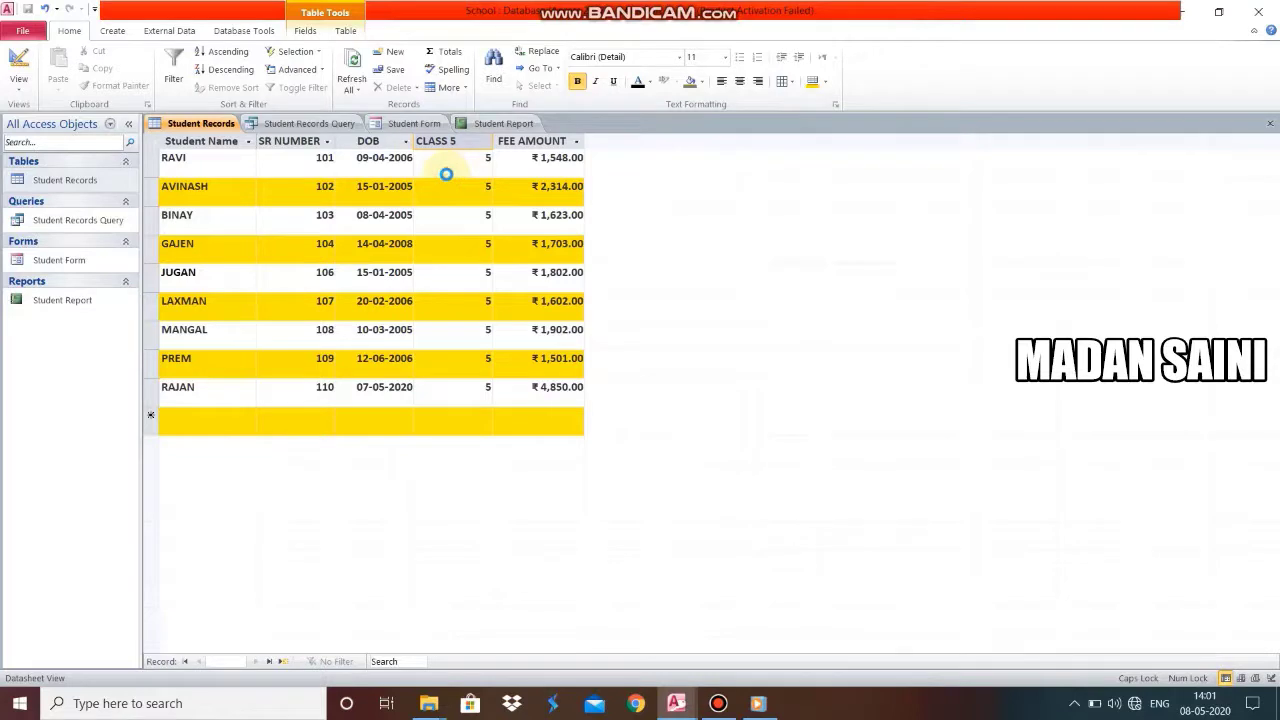
# Delete the CLASS 5 field from the Student Records table and accept the deletion.
pyautogui.click(437, 142)
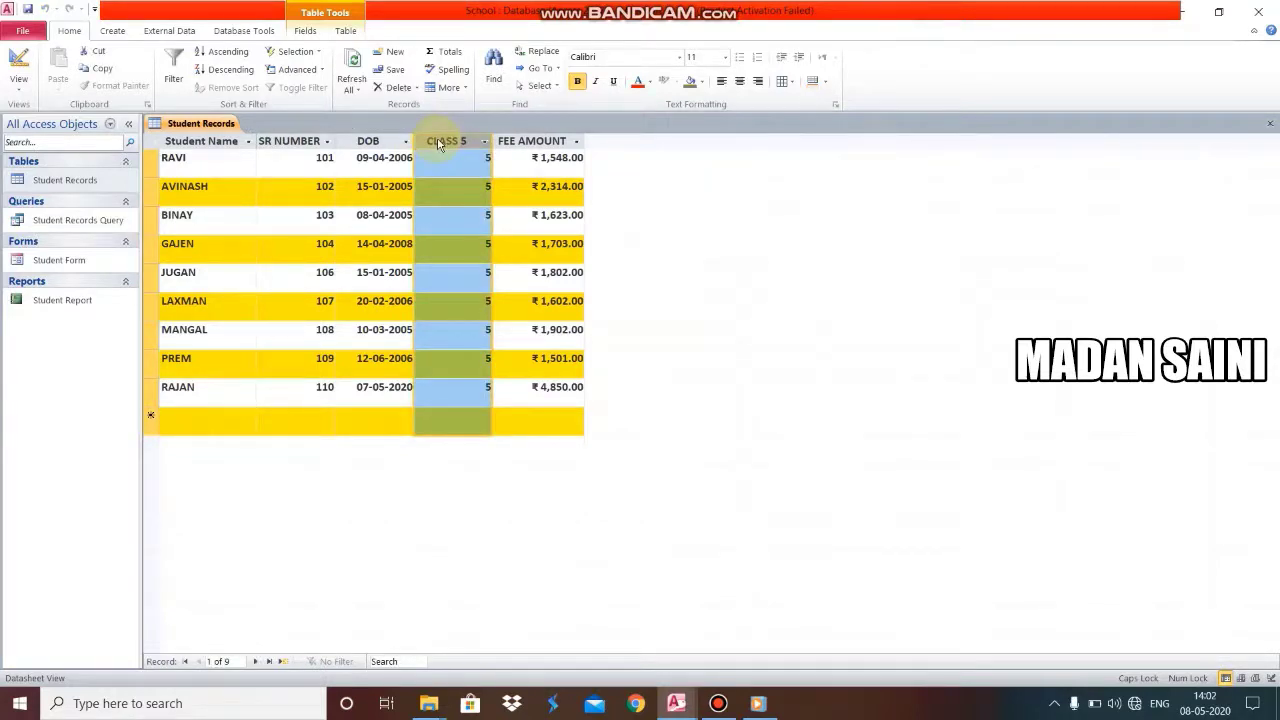
pyautogui.rightClick(438, 144)
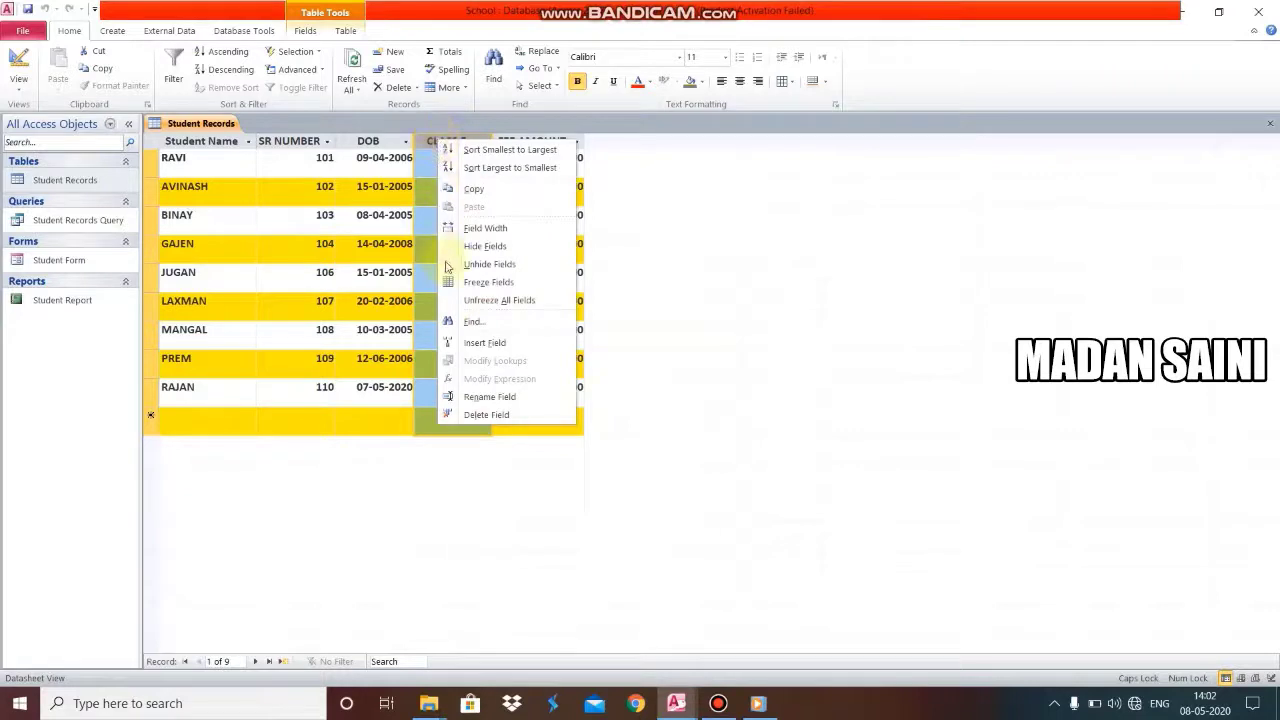
pyautogui.click(474, 415)
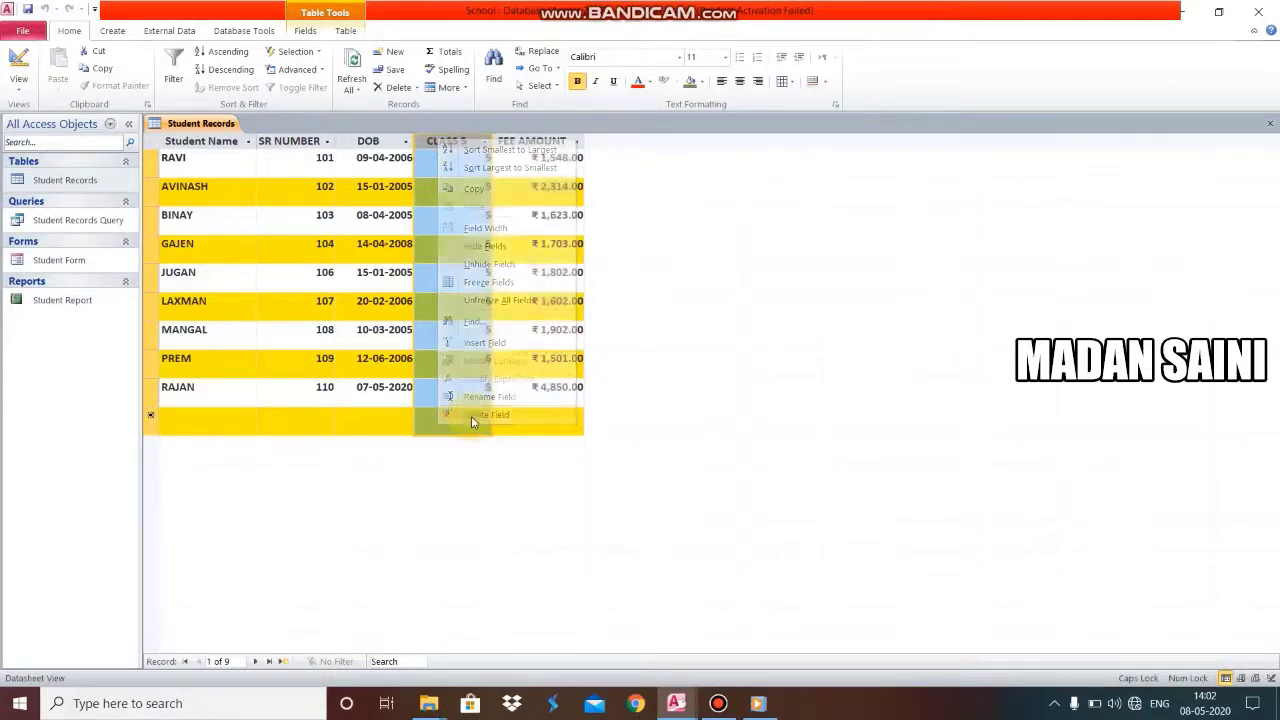
pyautogui.click(610, 396)
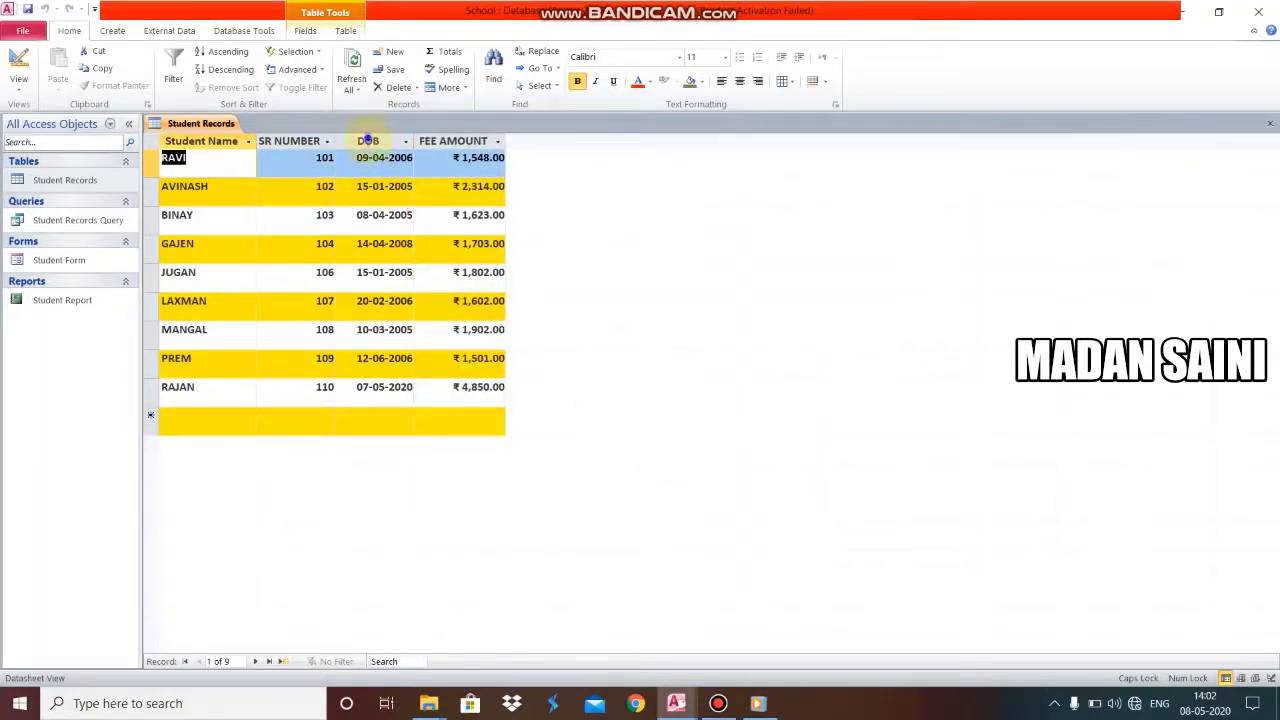
# Insert a new field before DOB in the Student Records table and name it CLASS.
pyautogui.rightClick(369, 143)
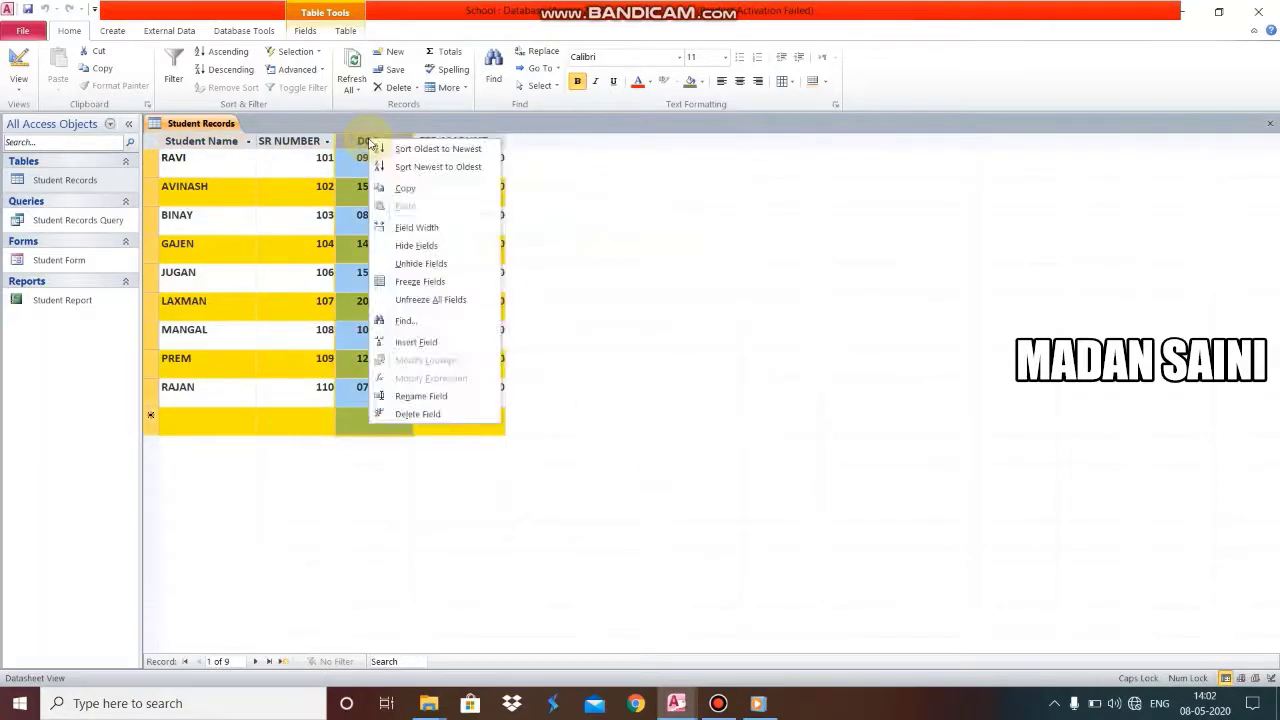
pyautogui.click(415, 342)
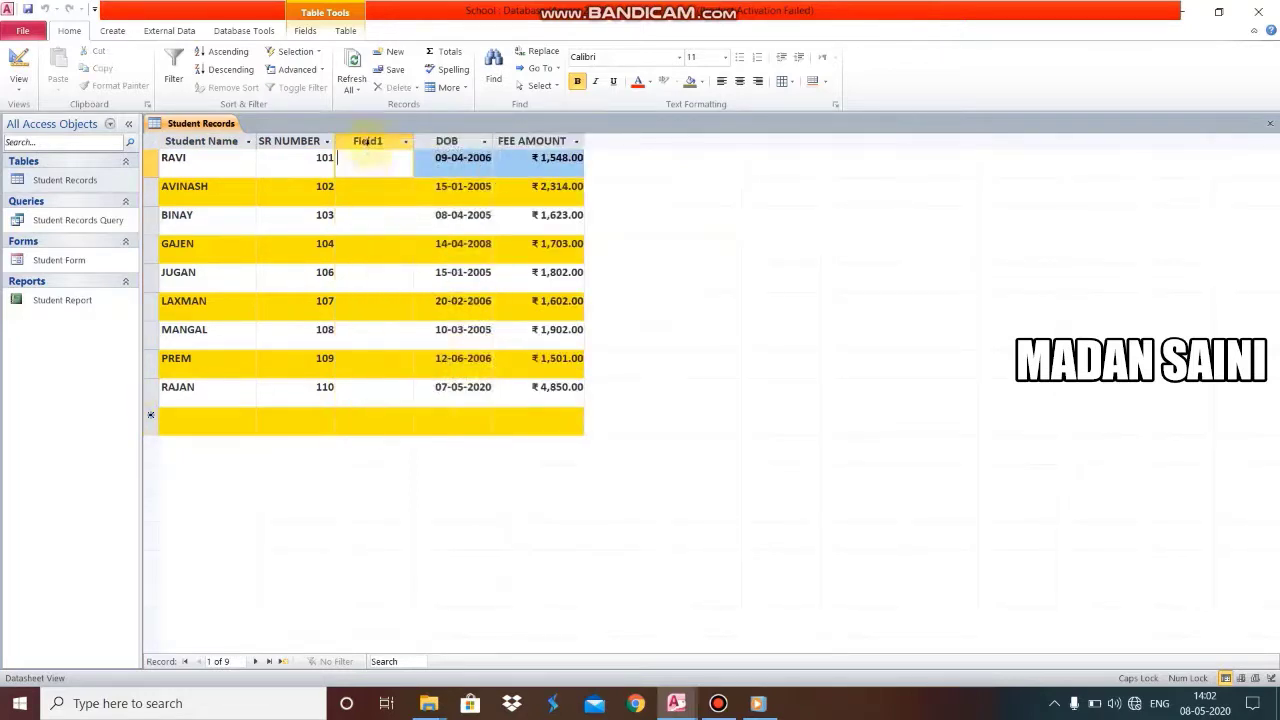
pyautogui.click(367, 141)
pyautogui.rightClick(368, 143)
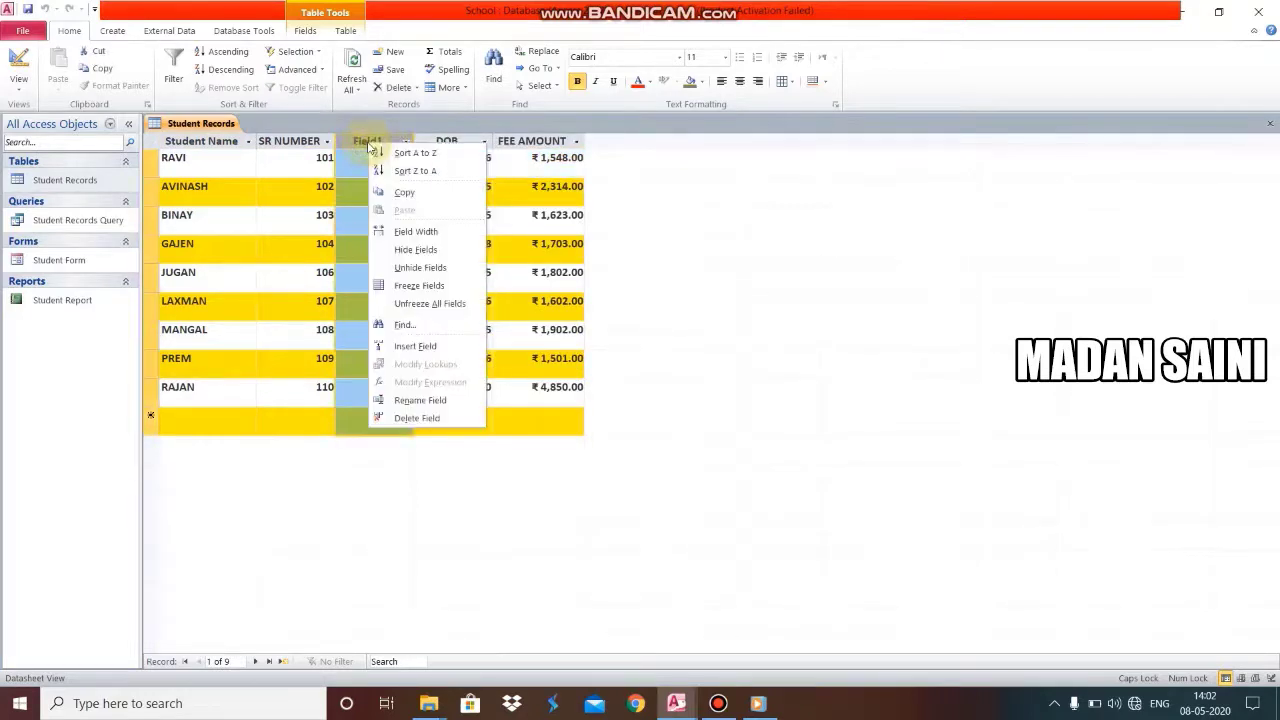
pyautogui.click(420, 400)
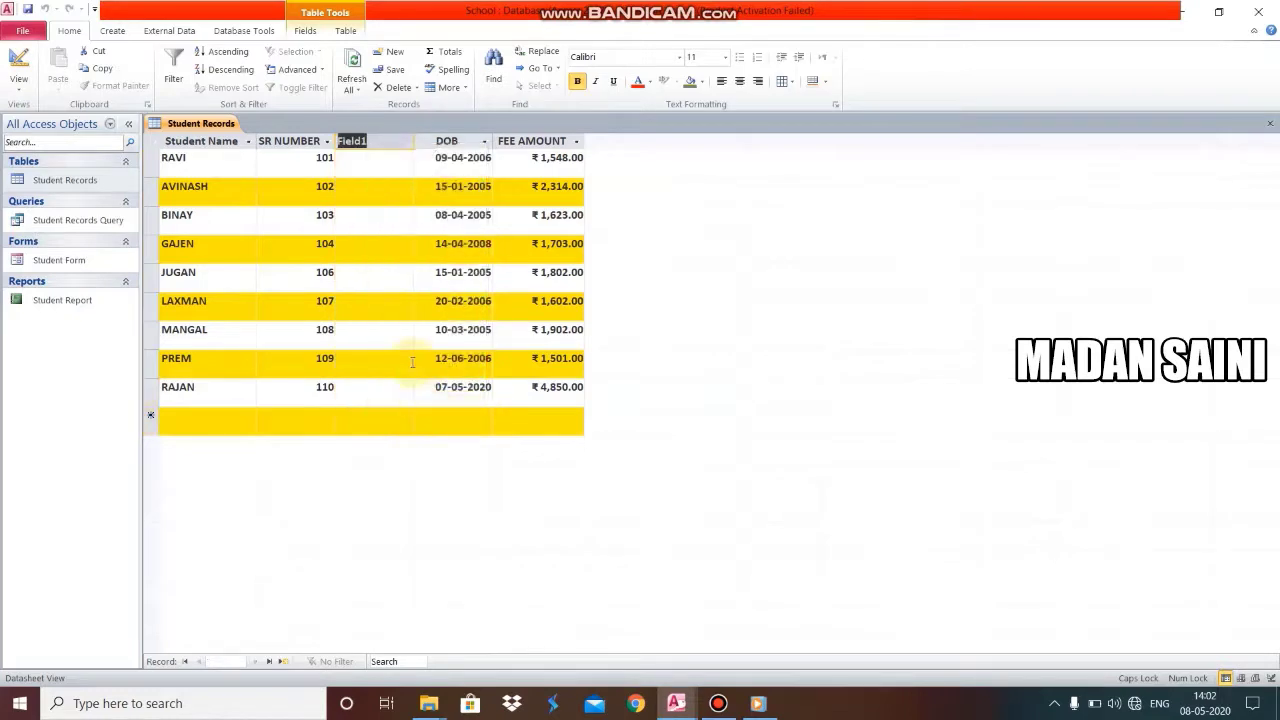
pyautogui.write('CL')
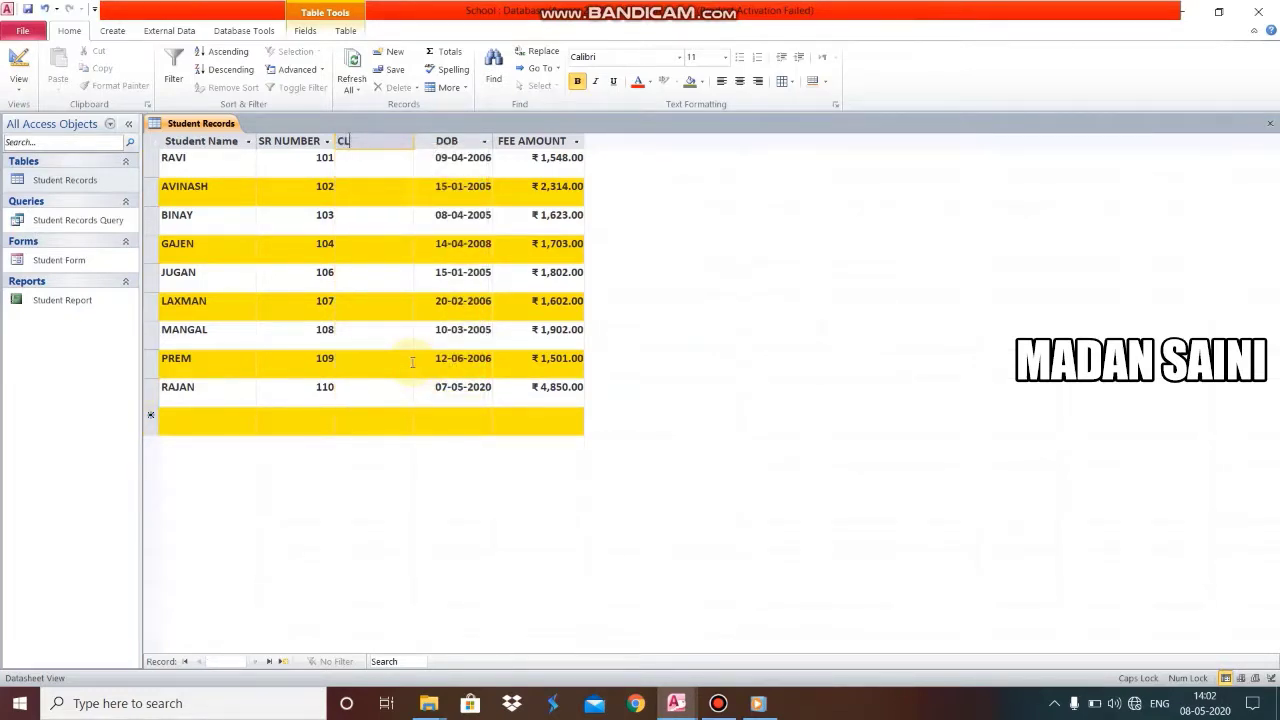
pyautogui.write('ASS')
pyautogui.press('Return')
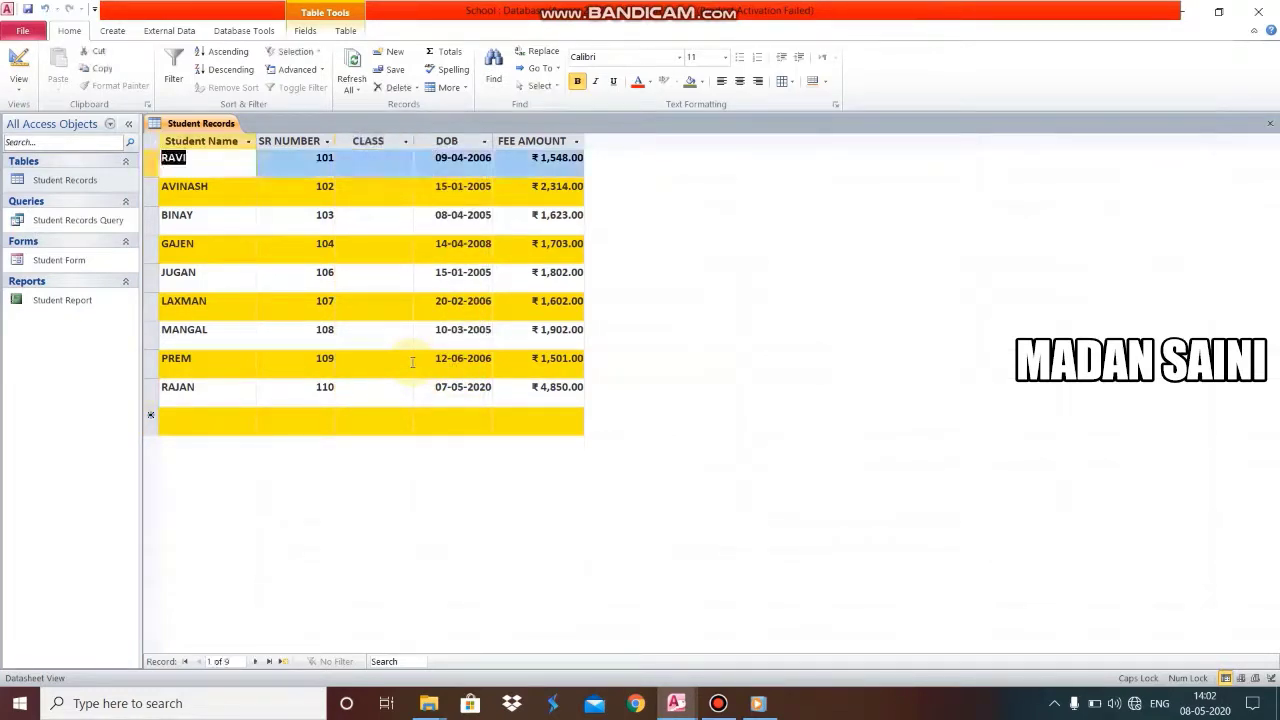
# Enter V in the CLASS field of the first four records of the Student Records table.
pyautogui.click(382, 170)
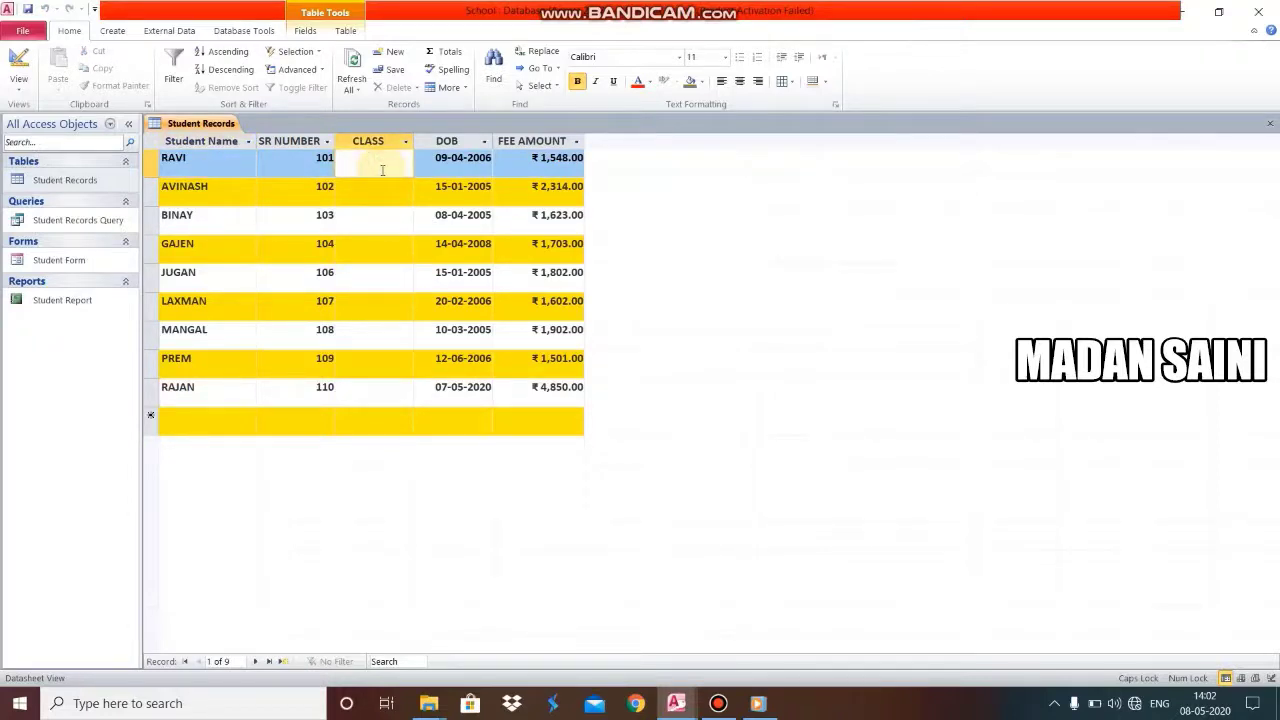
pyautogui.write('V')
pyautogui.press('Tab')
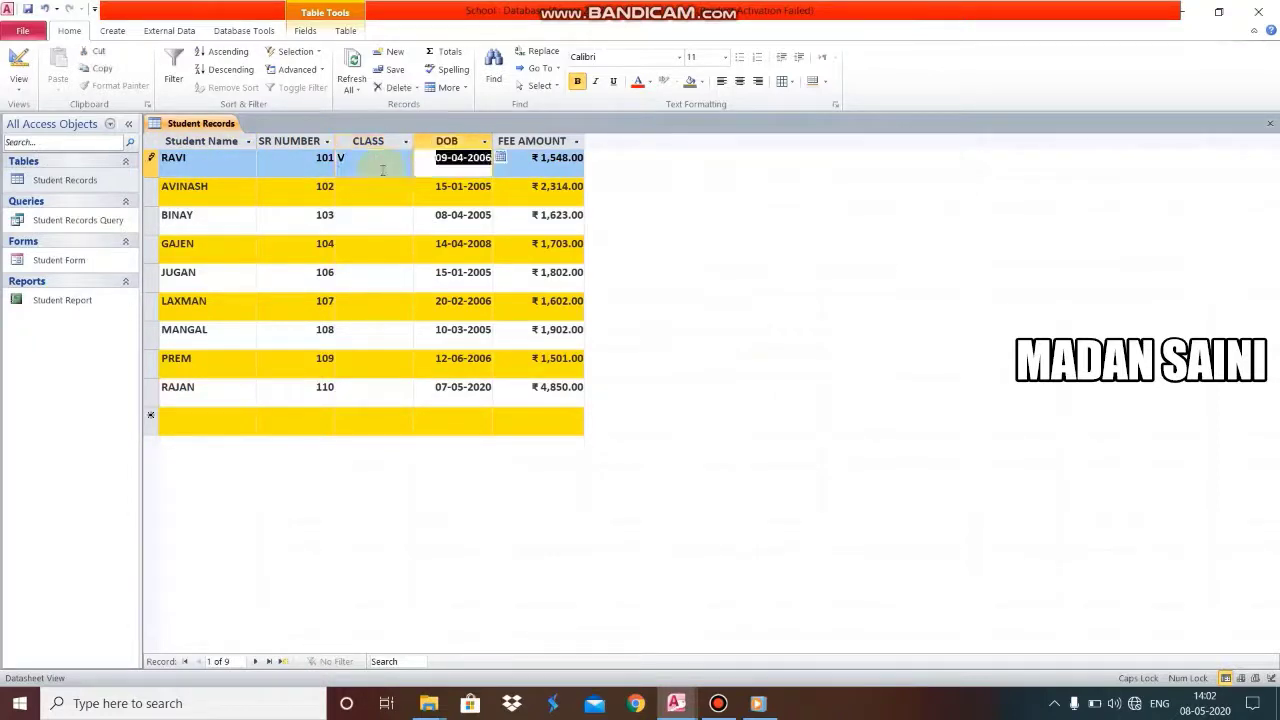
pyautogui.click(382, 170)
pyautogui.click(372, 191)
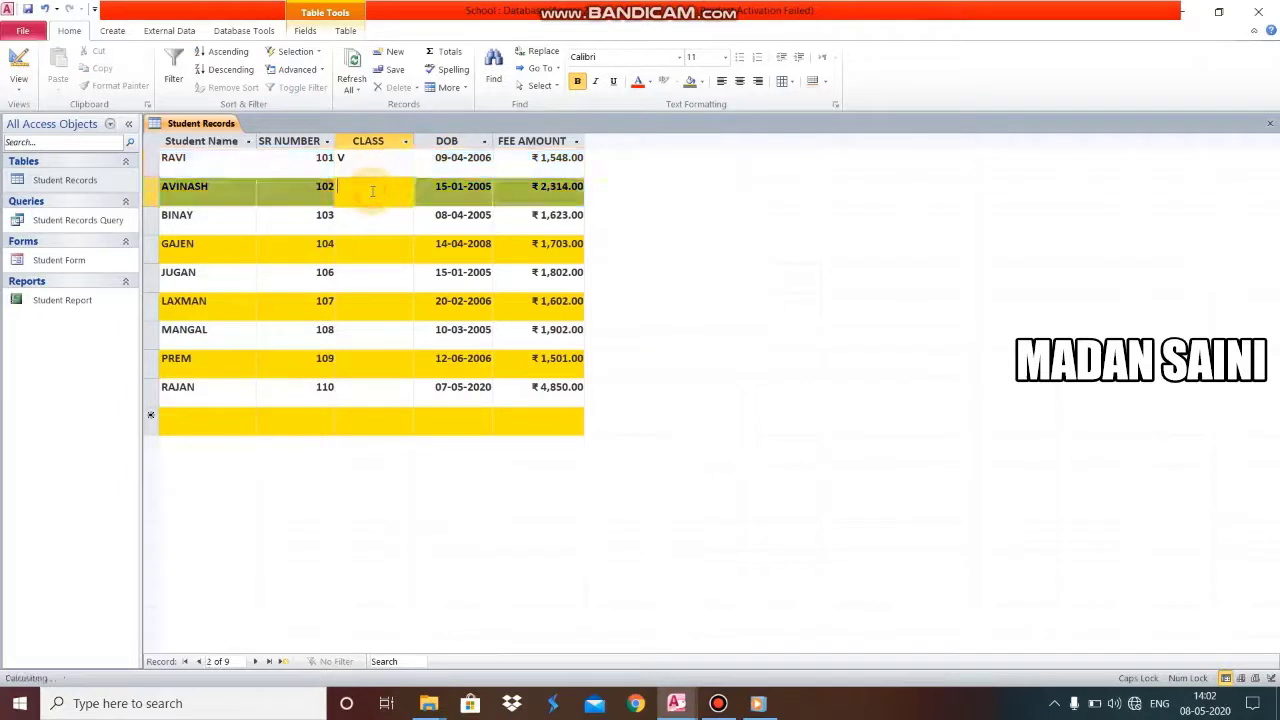
pyautogui.write('V')
pyautogui.press('Tab')
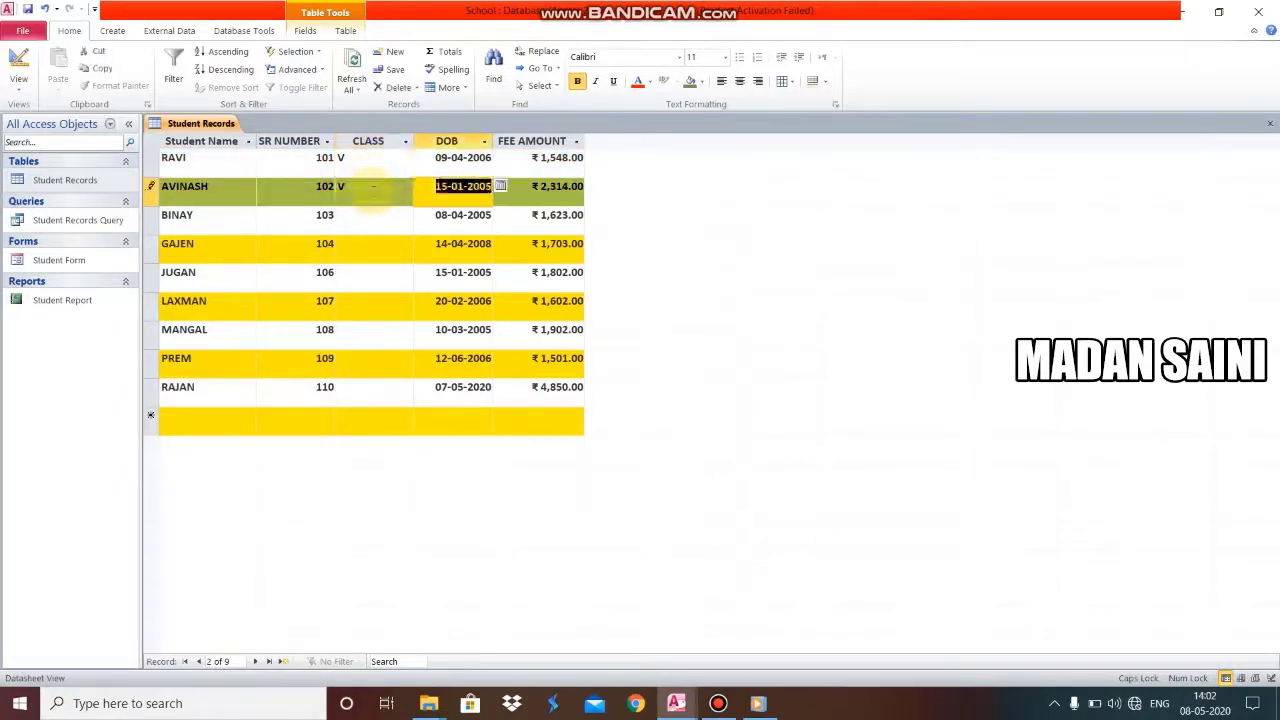
pyautogui.click(371, 221)
pyautogui.write('V')
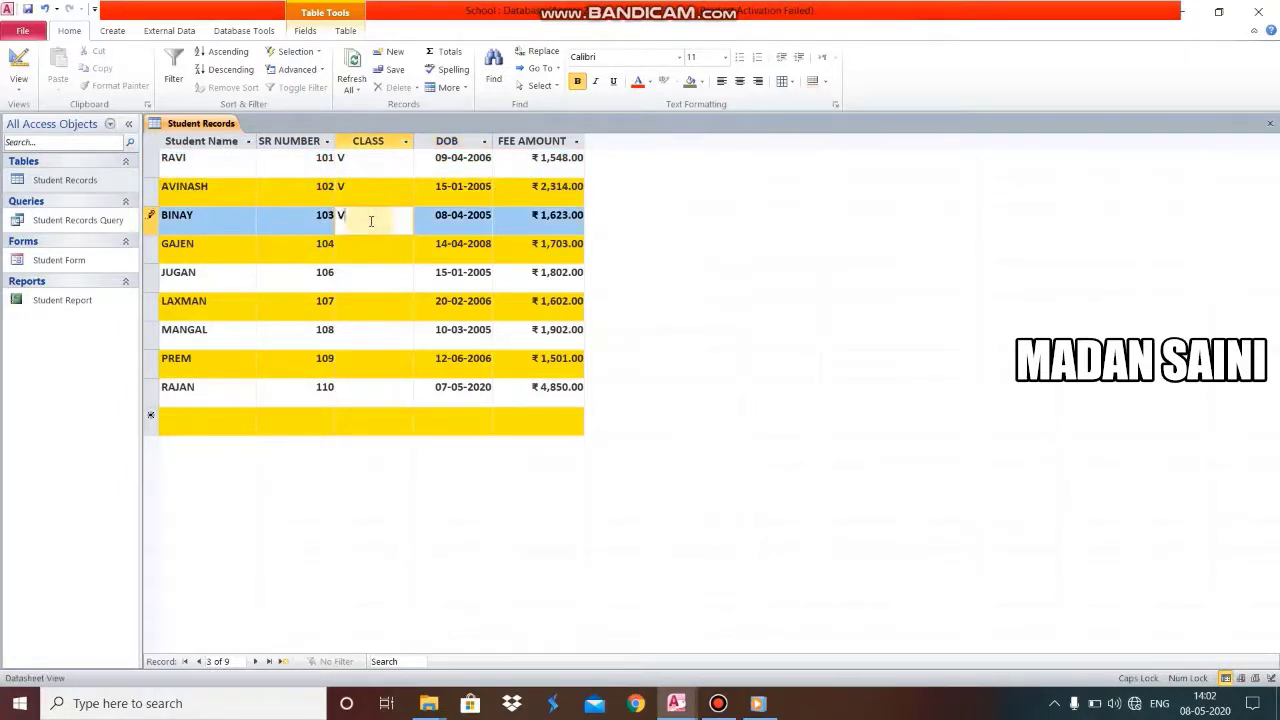
pyautogui.click(359, 251)
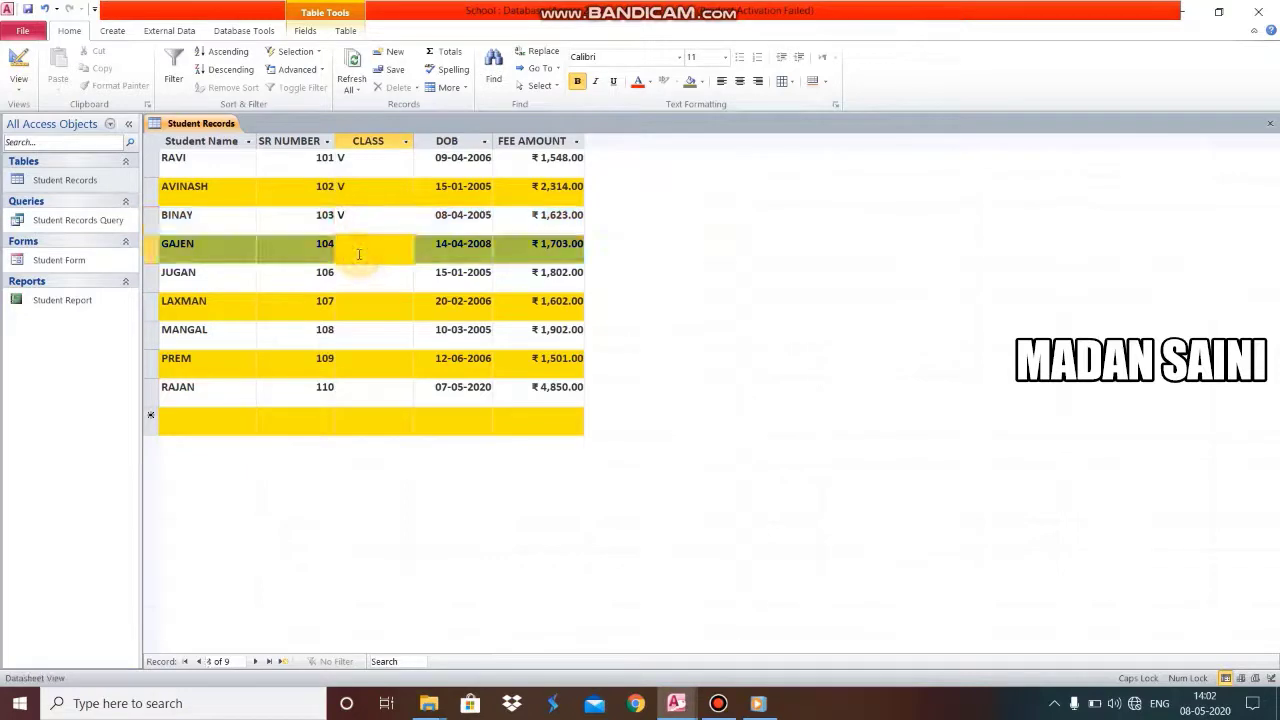
pyautogui.write('V')
pyautogui.press('Tab')
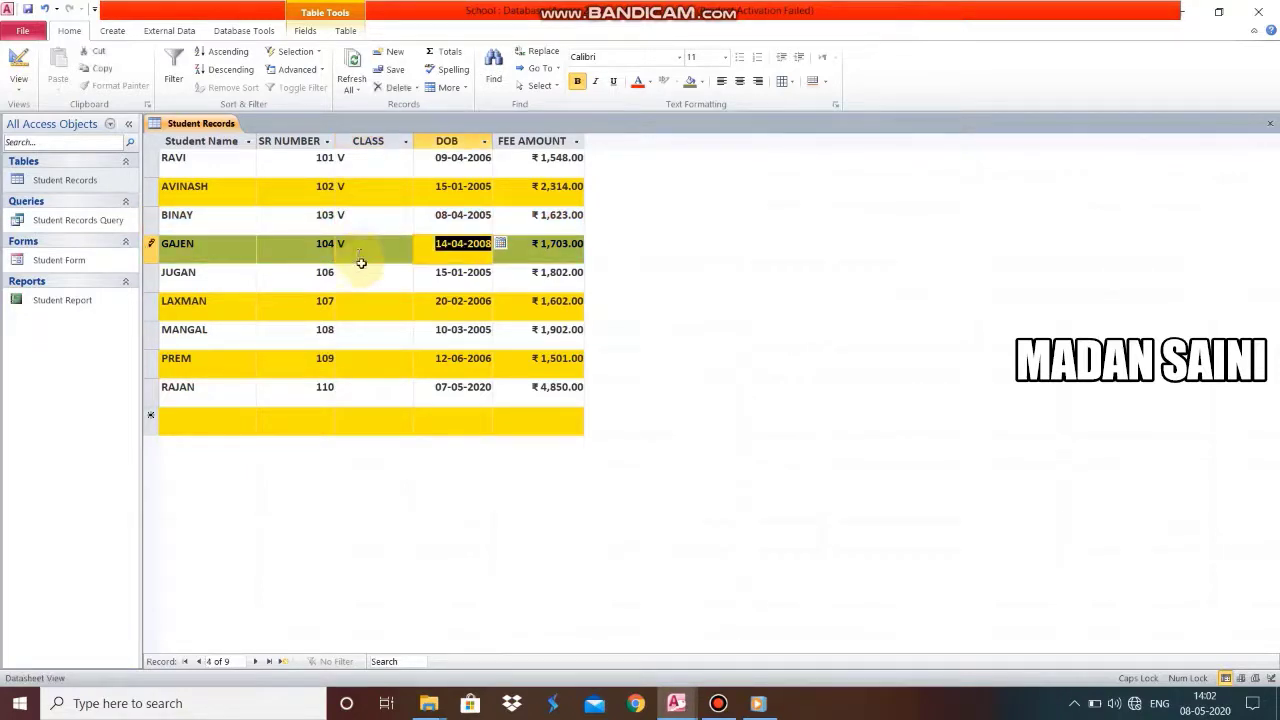
# Copy the CLASS value V from the fourth record and paste it into the CLASS field of the fifth and sixth records.
pyautogui.doubleClick(340, 244)
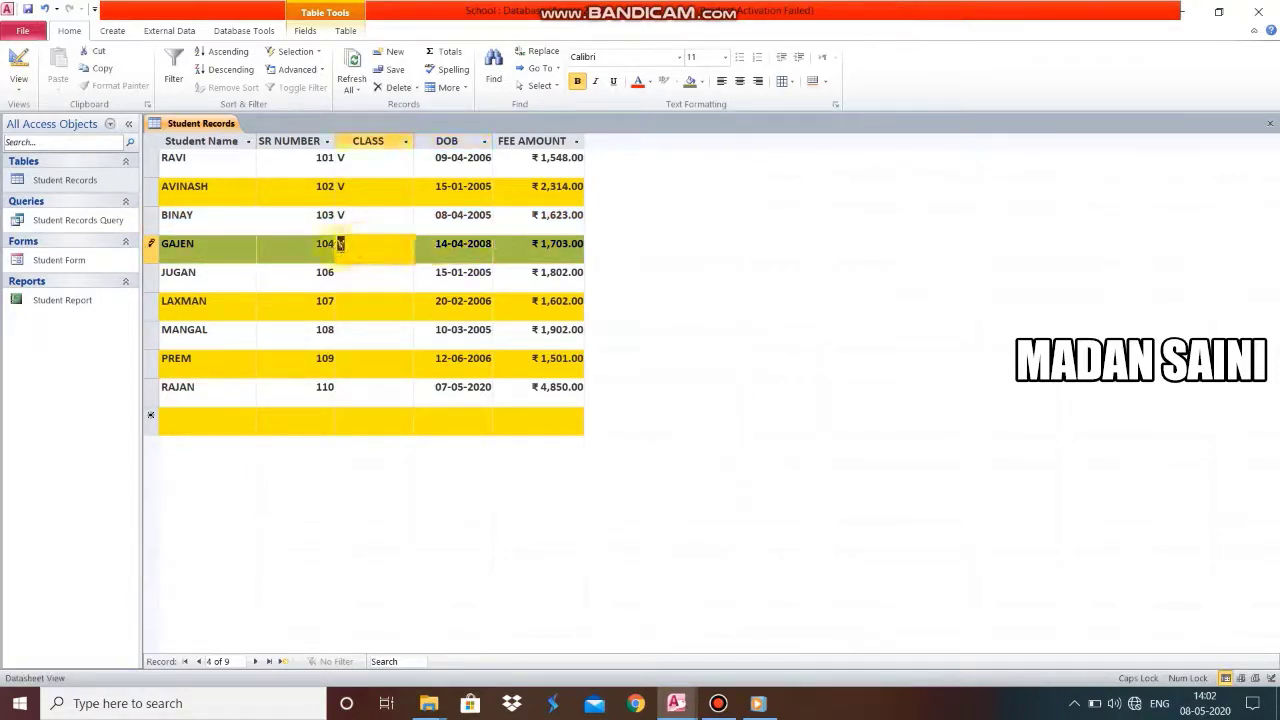
pyautogui.rightClick(343, 249)
pyautogui.click(379, 276)
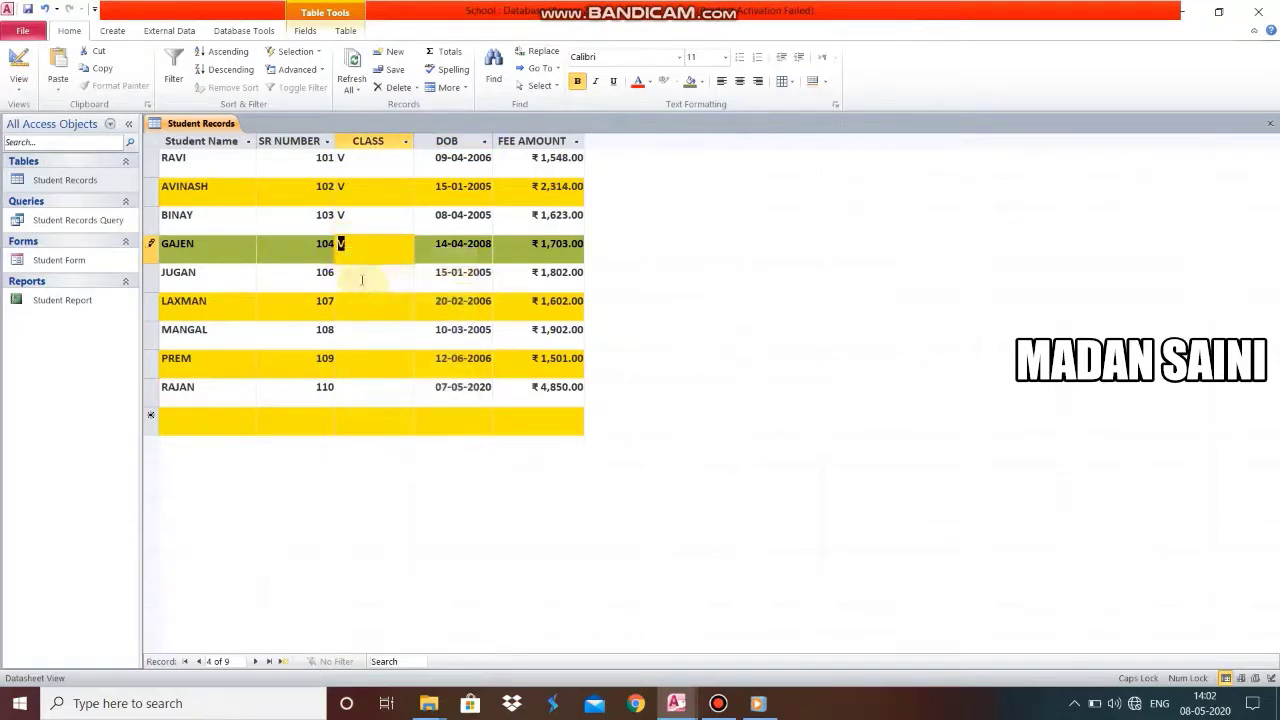
pyautogui.click(358, 276)
pyautogui.rightClick(361, 279)
pyautogui.click(390, 324)
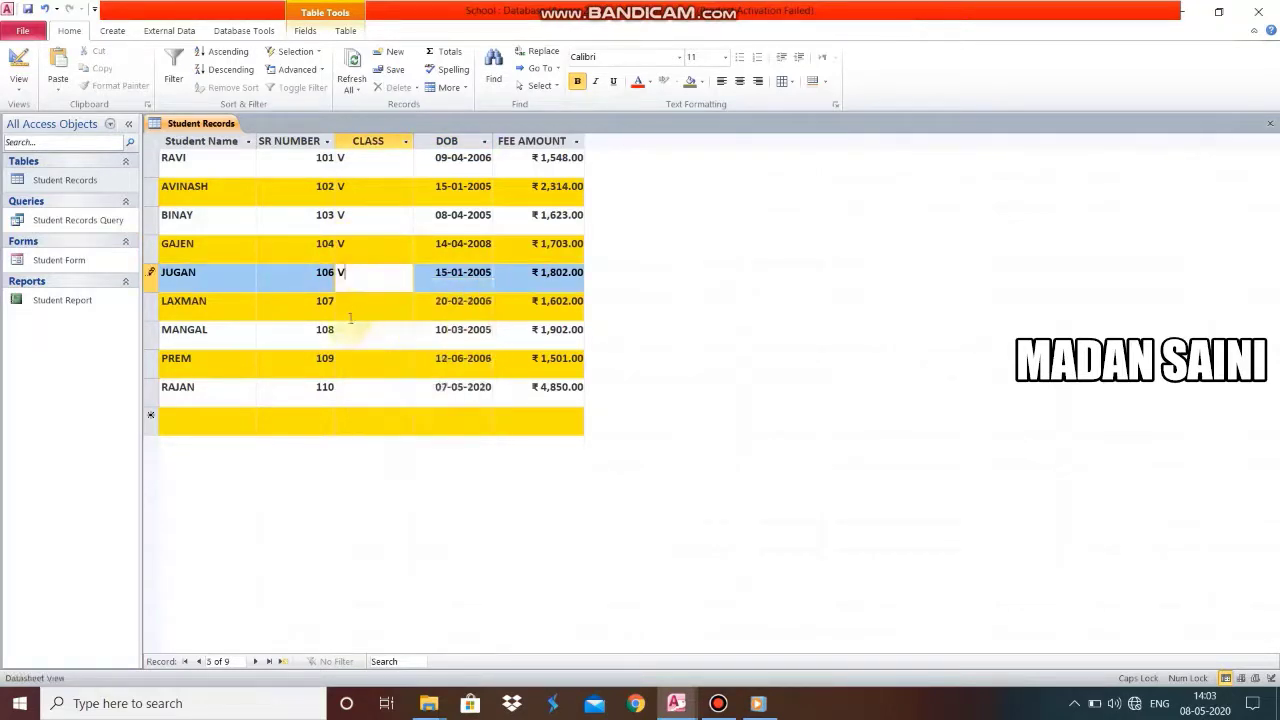
pyautogui.click(350, 310)
pyautogui.rightClick(353, 316)
pyautogui.click(372, 357)
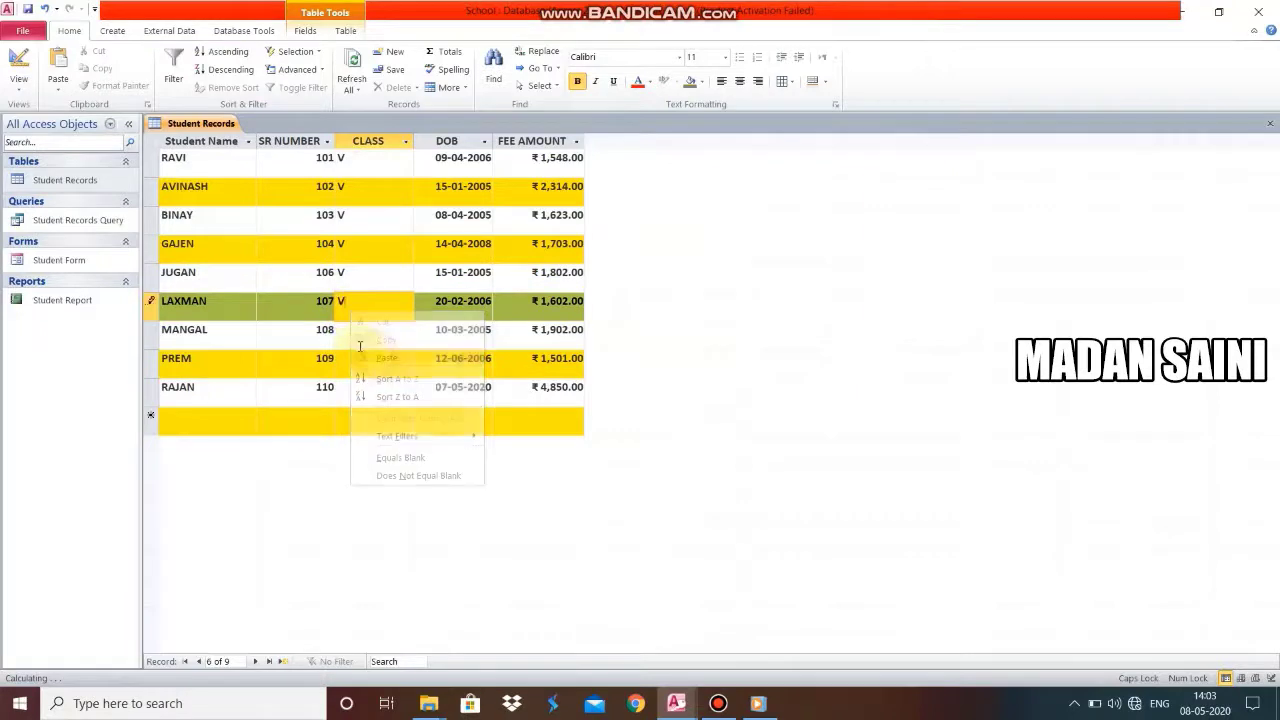
# Paste the copied V into the CLASS field of the seventh, eighth and ninth records.
pyautogui.click(353, 336)
pyautogui.rightClick(354, 338)
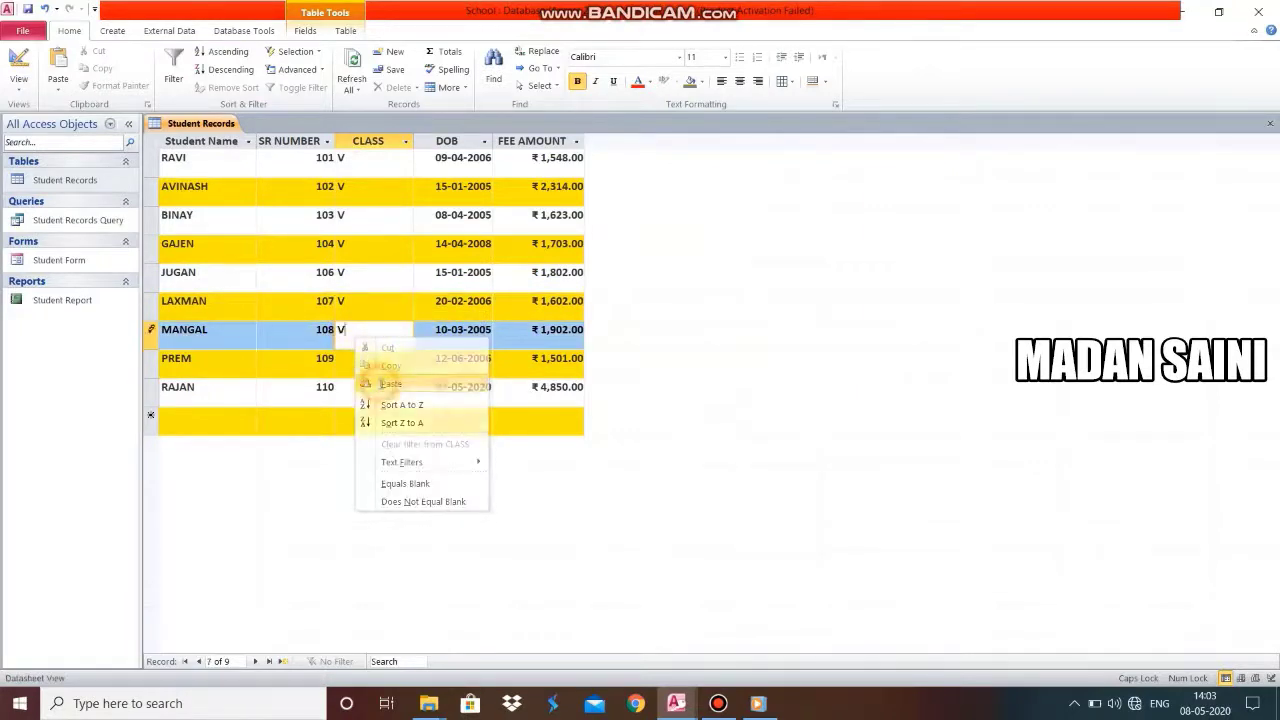
pyautogui.click(378, 380)
pyautogui.click(352, 360)
pyautogui.rightClick(352, 360)
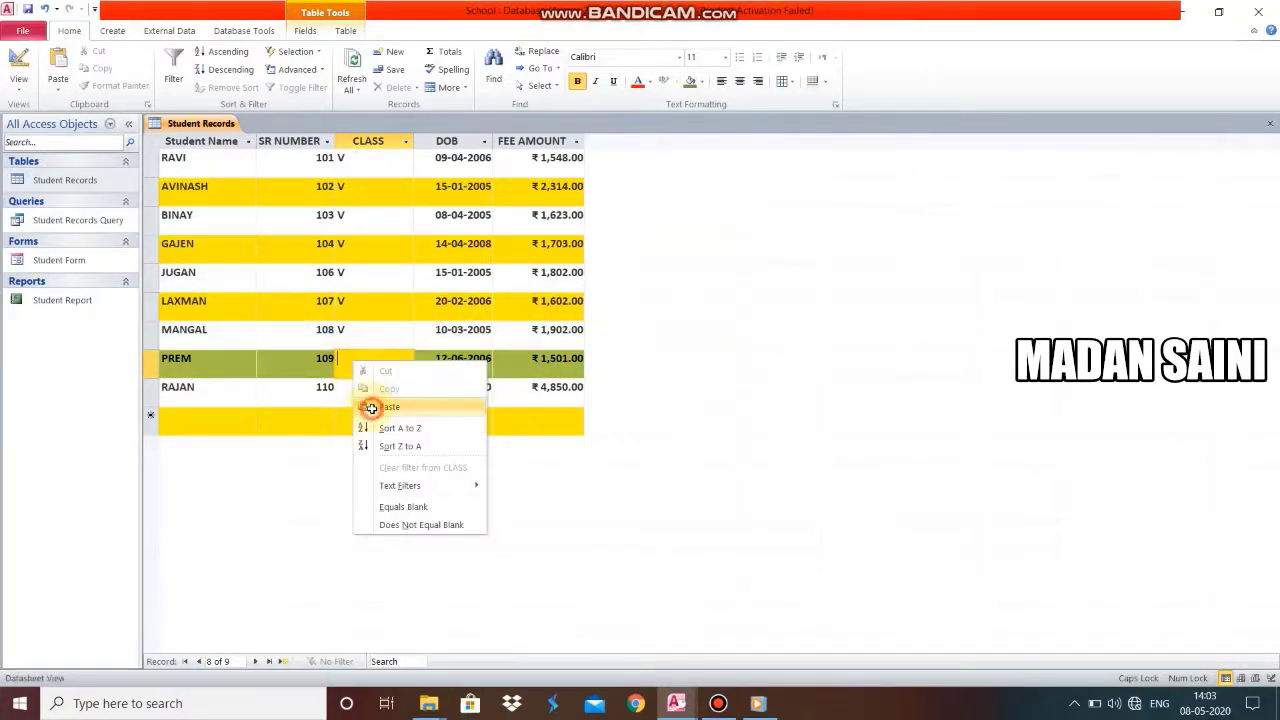
pyautogui.click(369, 408)
pyautogui.rightClick(353, 388)
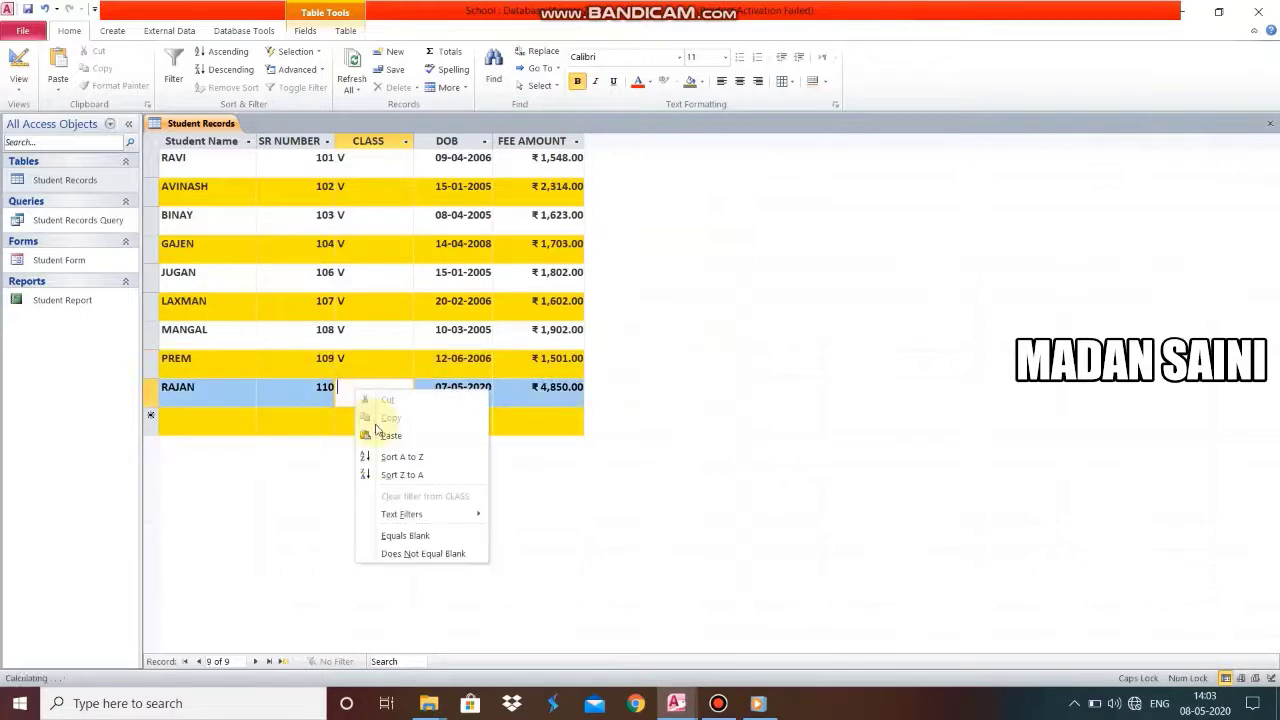
pyautogui.click(376, 434)
pyautogui.click(340, 421)
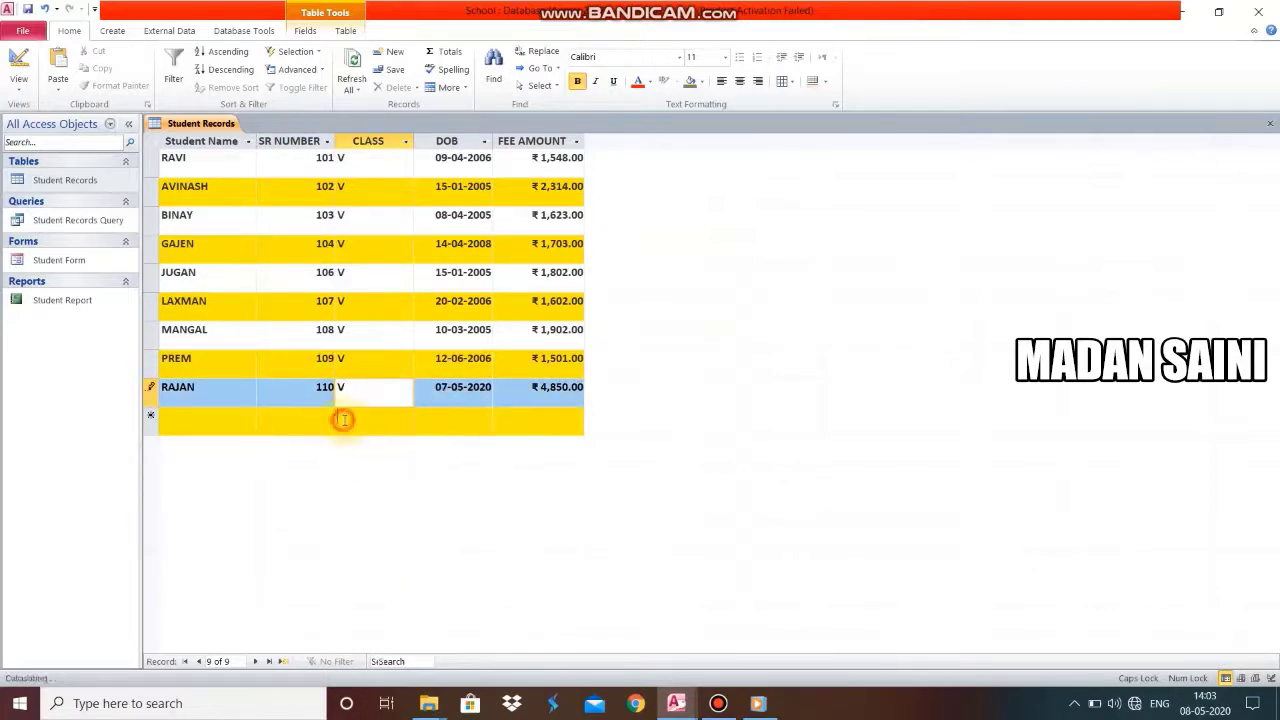
pyautogui.click(368, 283)
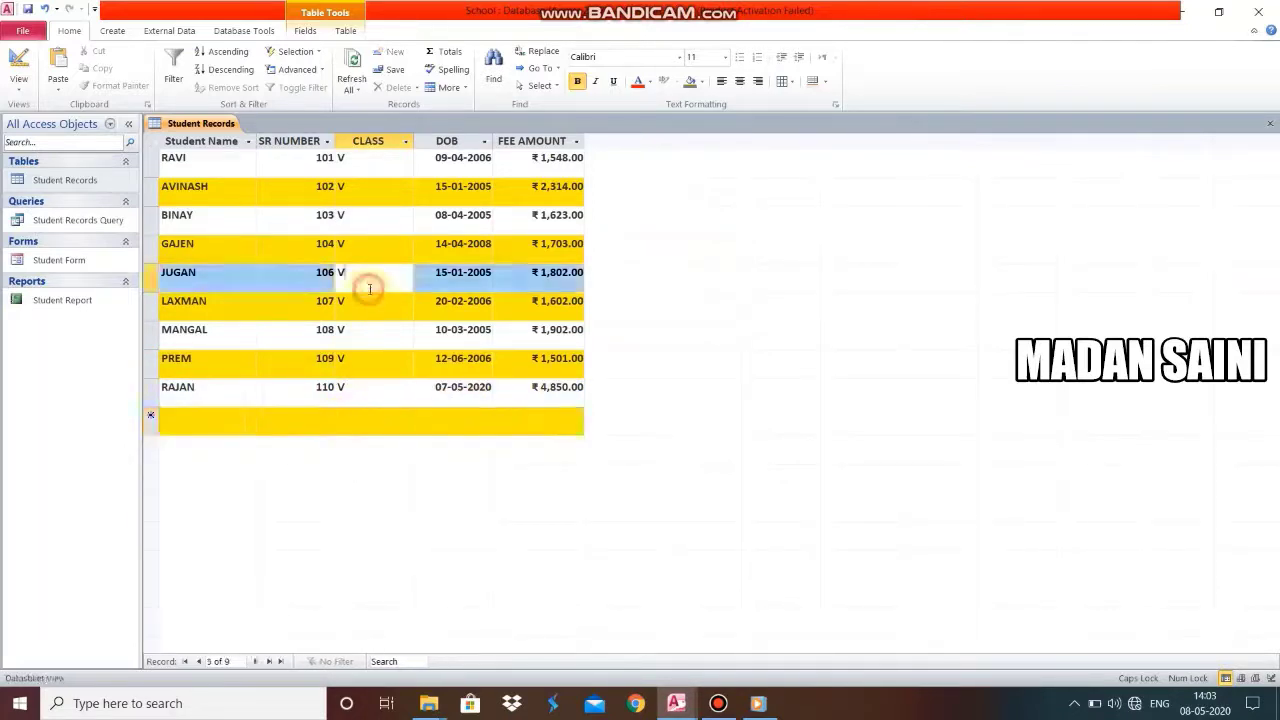
# Hide the CLASS field of the Student Records datasheet and unhide it again.
pyautogui.rightClick(375, 136)
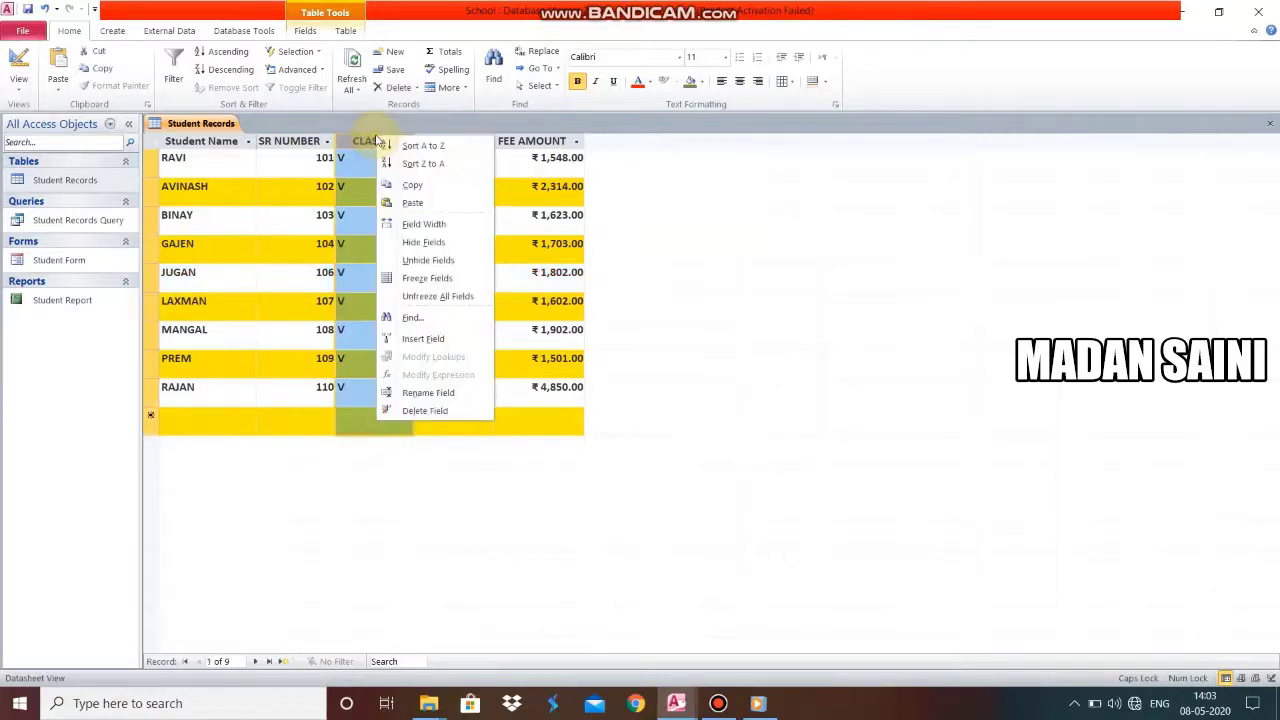
pyautogui.click(410, 243)
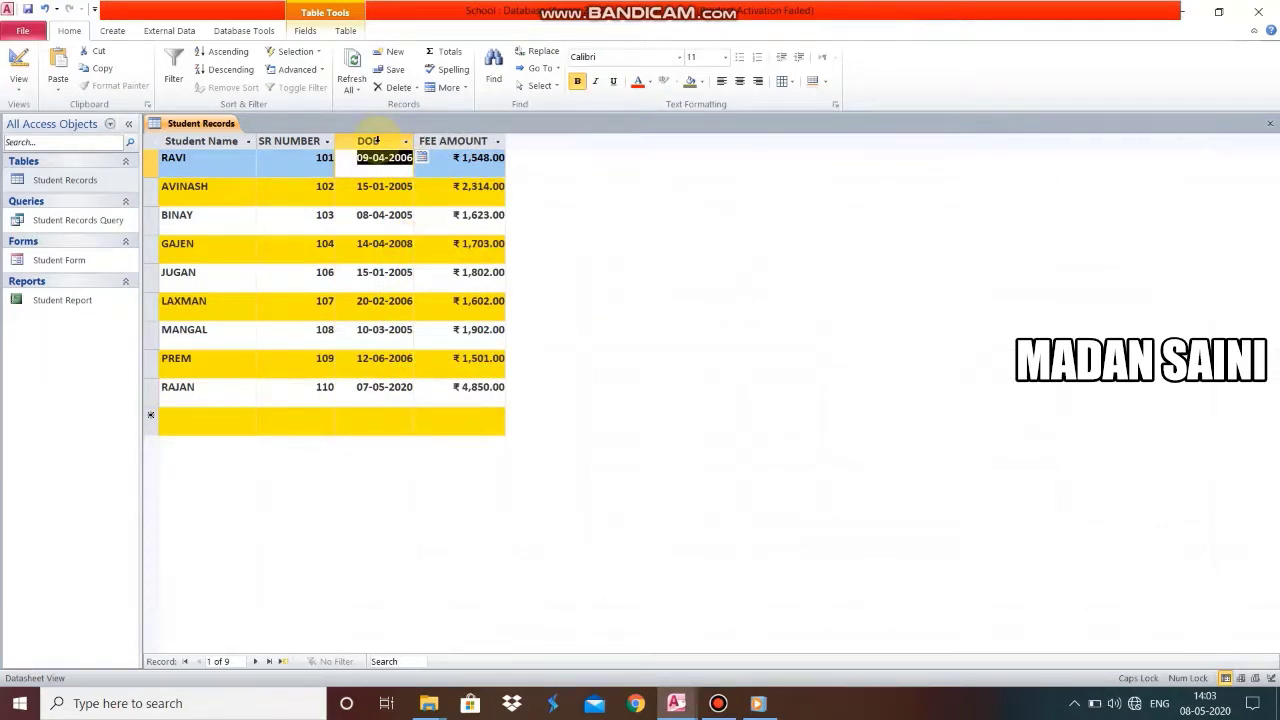
pyautogui.rightClick(377, 141)
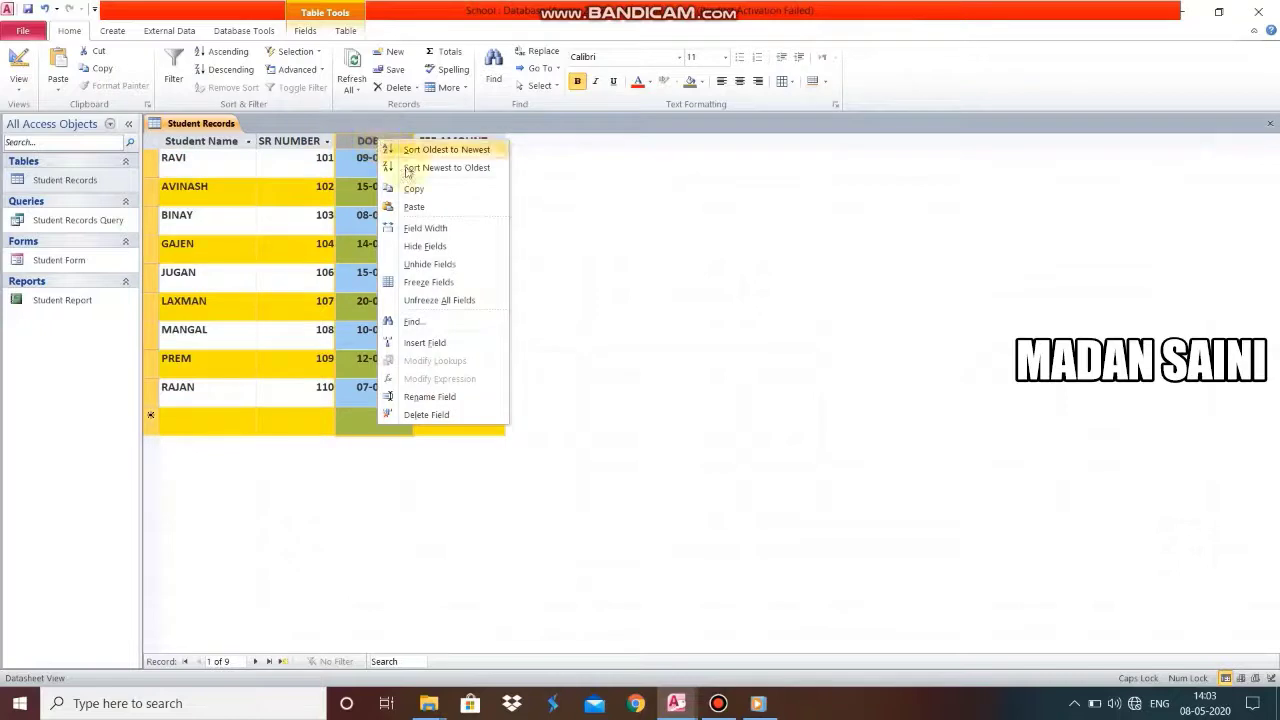
pyautogui.click(432, 264)
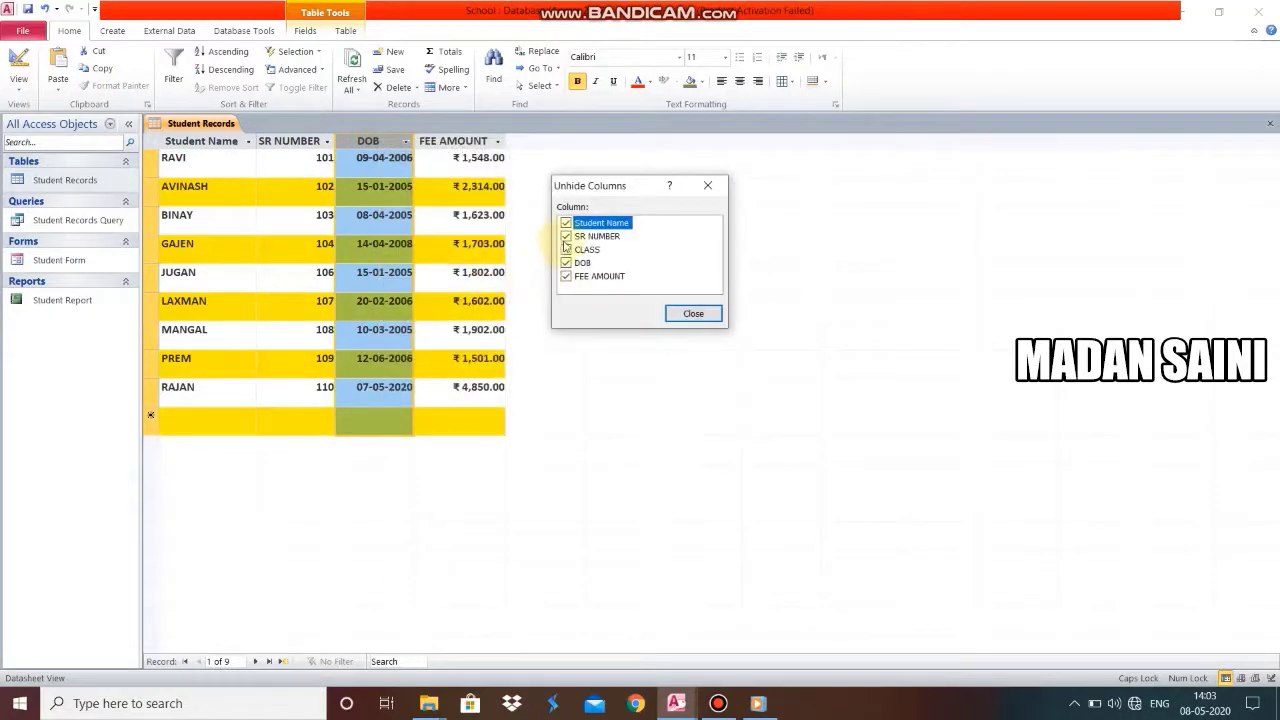
pyautogui.click(566, 249)
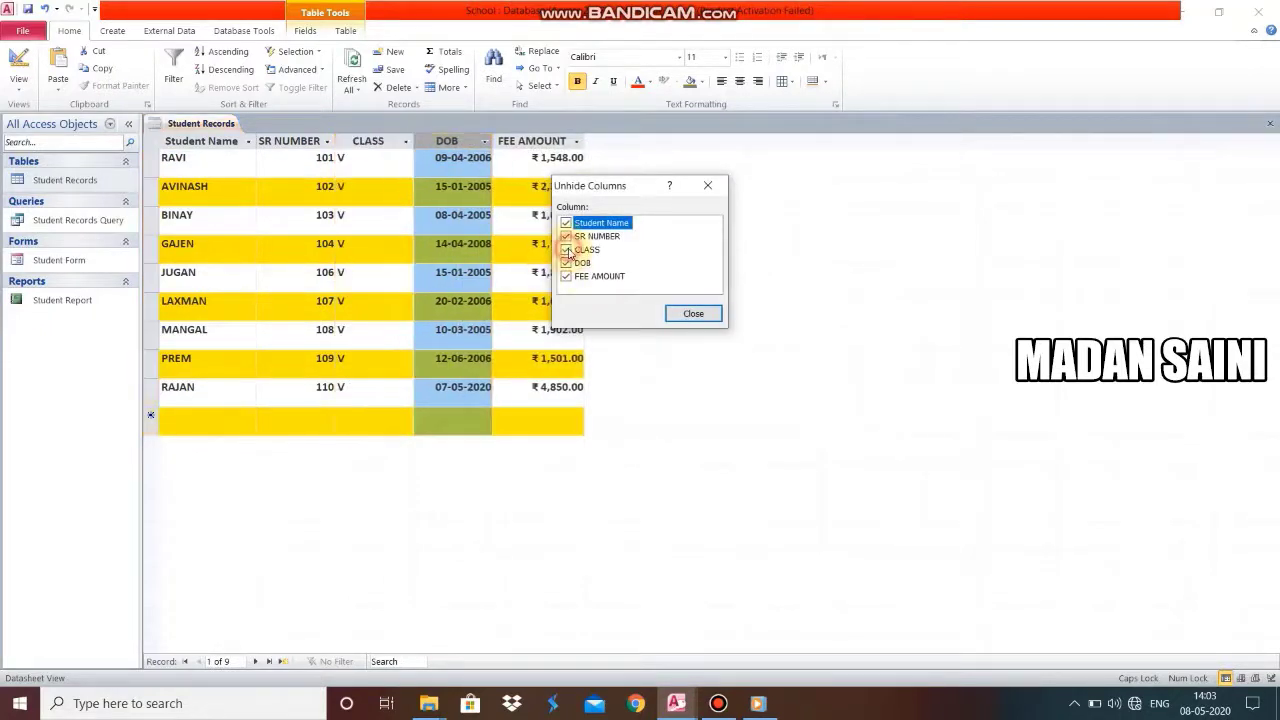
pyautogui.click(680, 315)
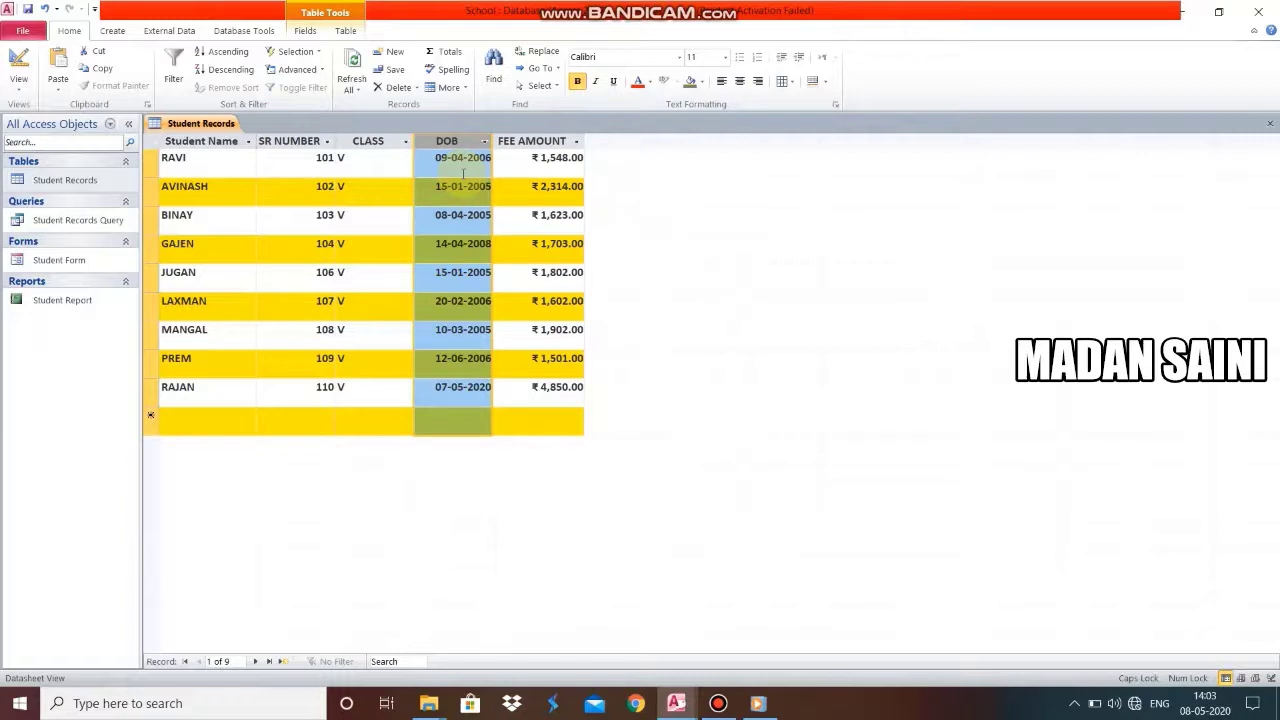
# Freeze the CLASS field of the Student Records datasheet and unfreeze all fields again.
pyautogui.click(381, 141)
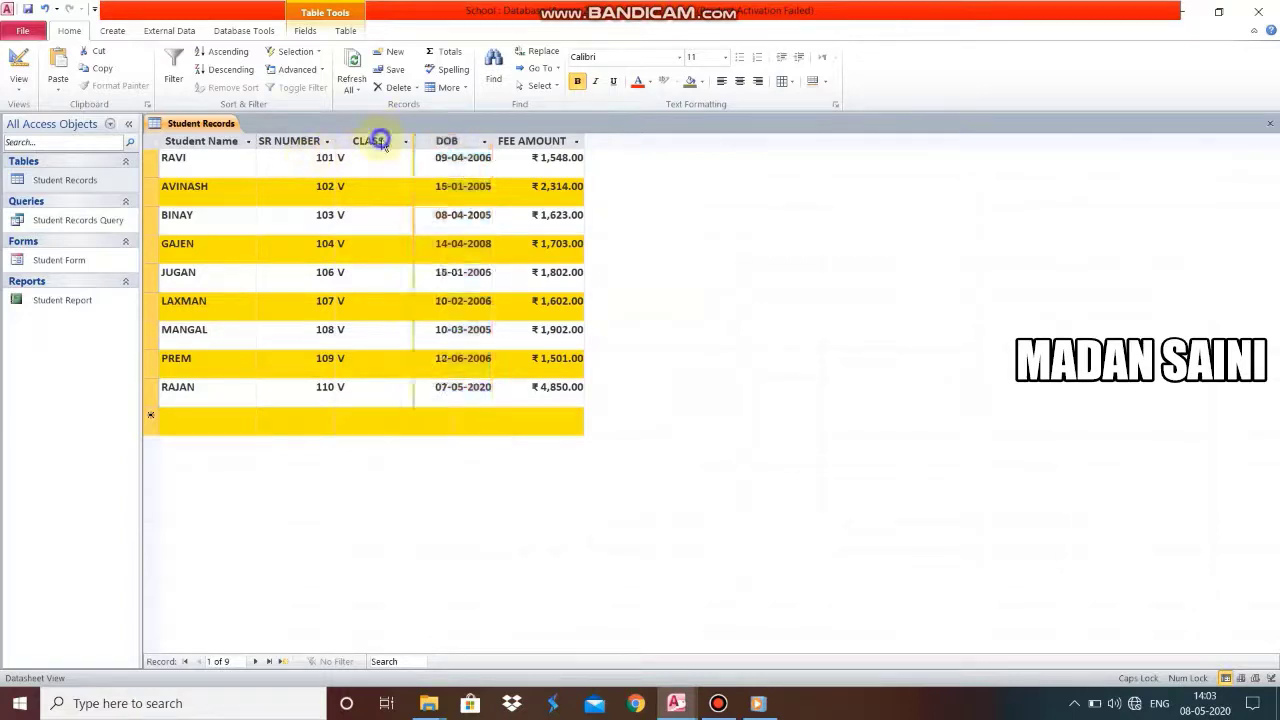
pyautogui.rightClick(381, 141)
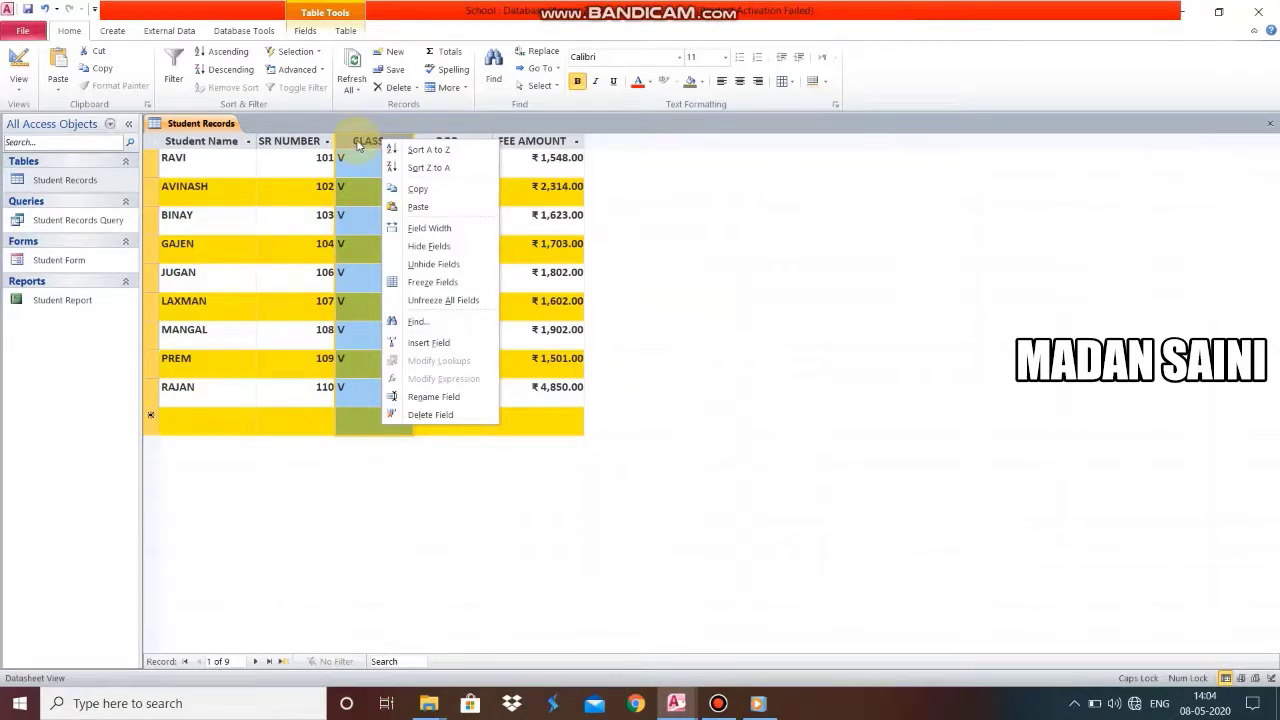
pyautogui.click(432, 283)
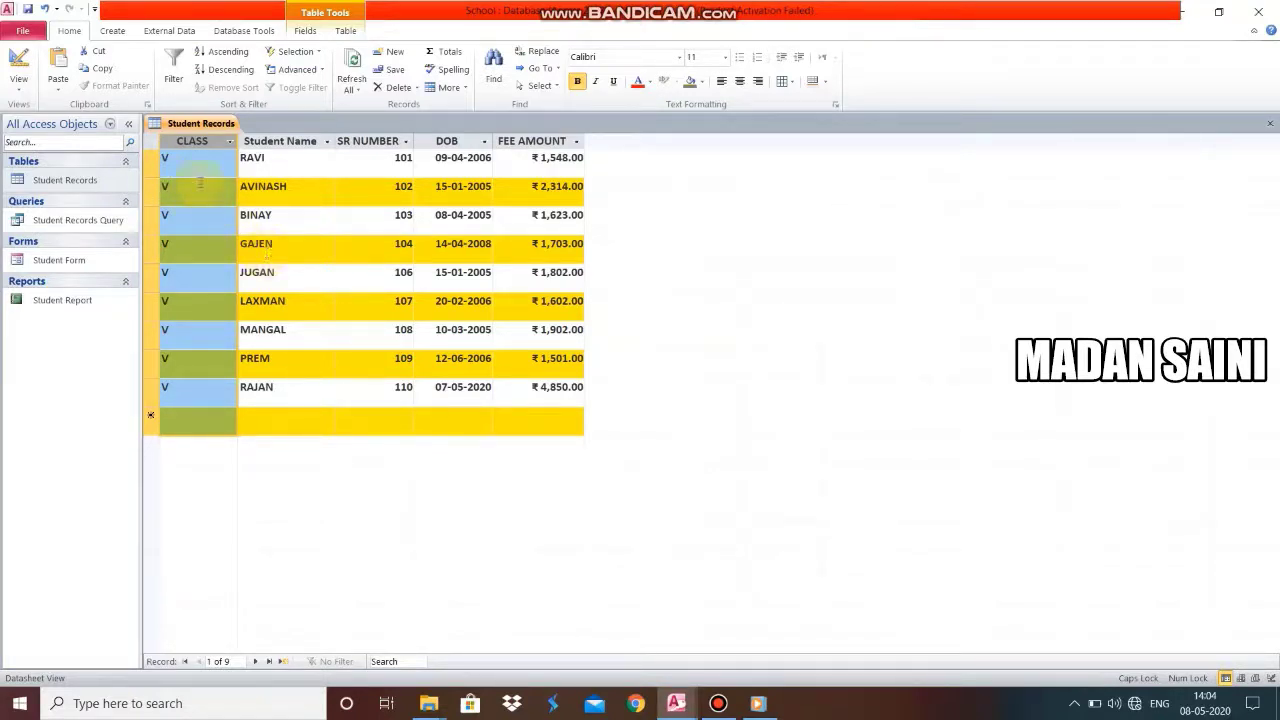
pyautogui.rightClick(187, 145)
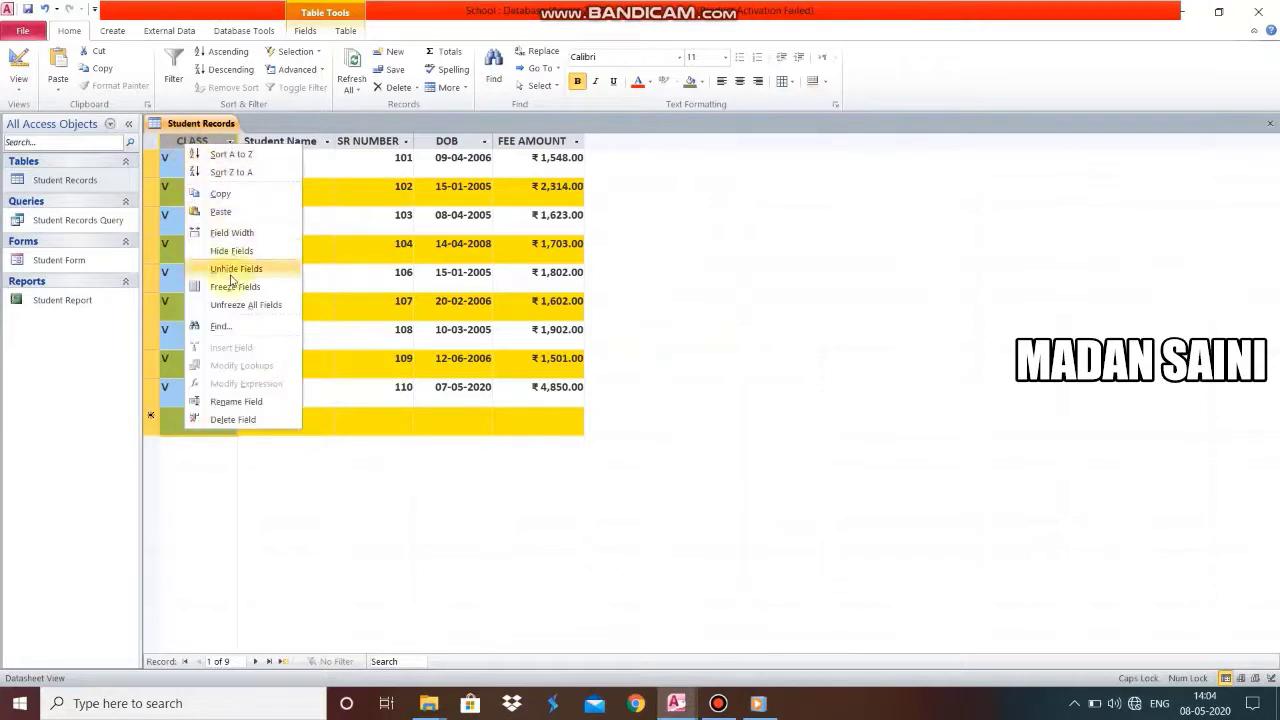
pyautogui.click(232, 305)
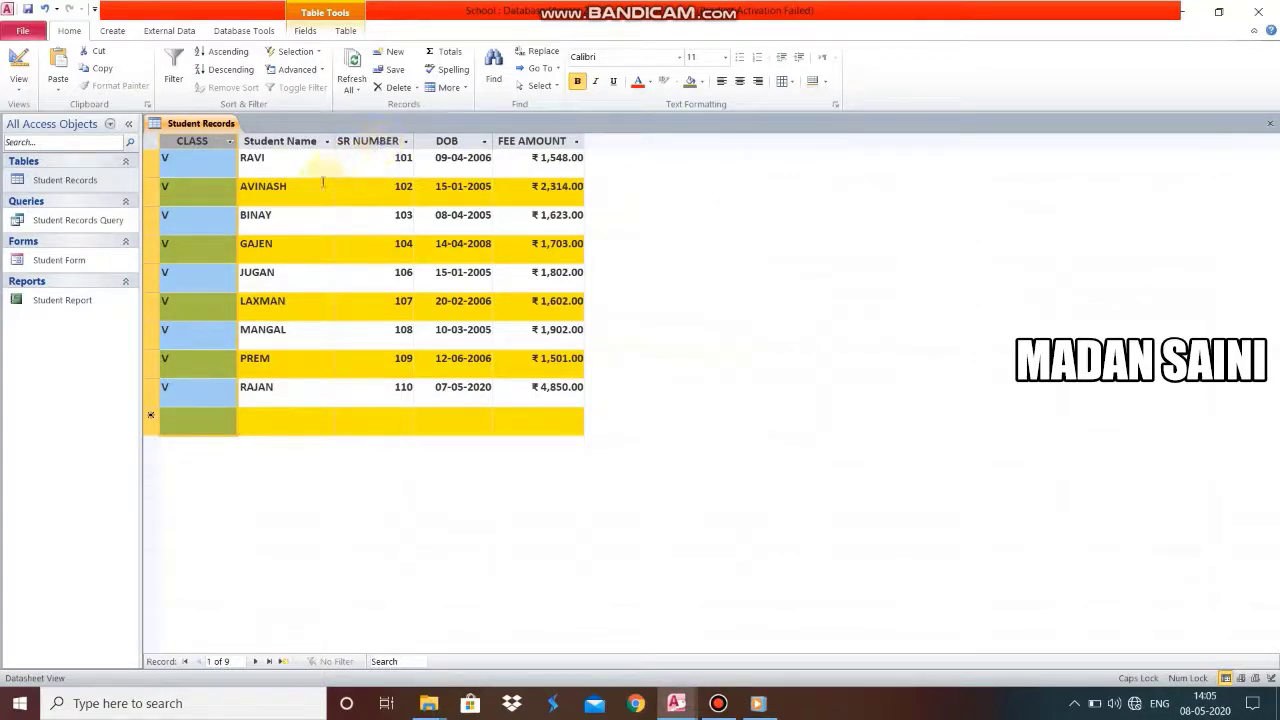
# Select the Student Records table among the database objects.
pyautogui.click(78, 181)
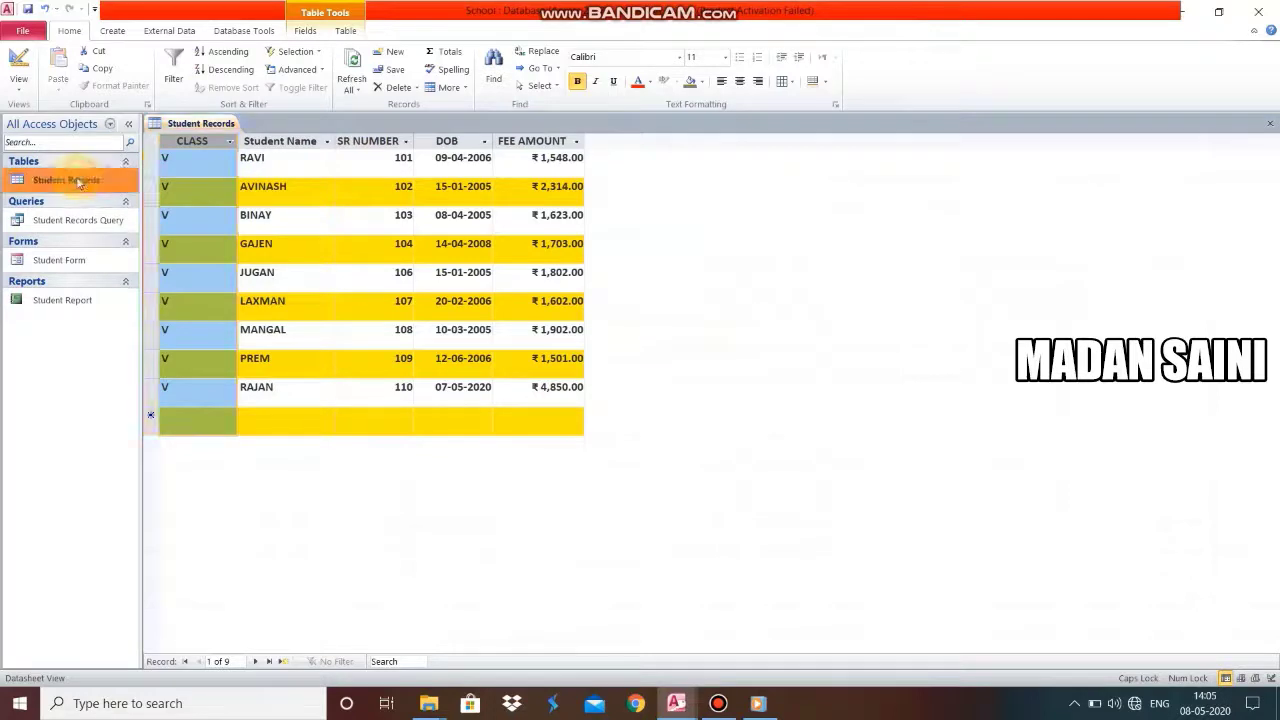